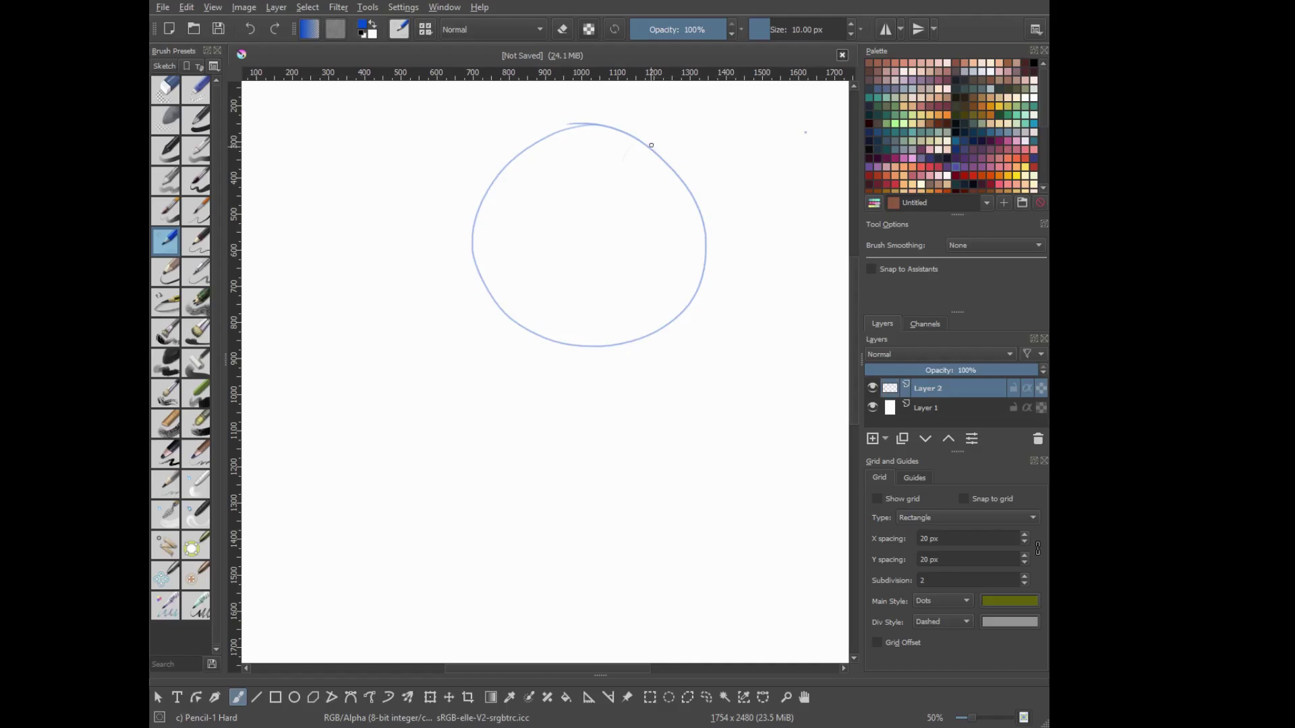
Sketch the jaw and chin curves inside the head circle in blue pencil
mouse_move(646, 154)
mouse_down()
mouse_move(677, 309)
mouse_move(533, 437)
mouse_up()
mouse_move(470, 237)
mouse_down()
mouse_move(499, 404)
mouse_move(573, 434)
mouse_move(600, 405)
mouse_up()
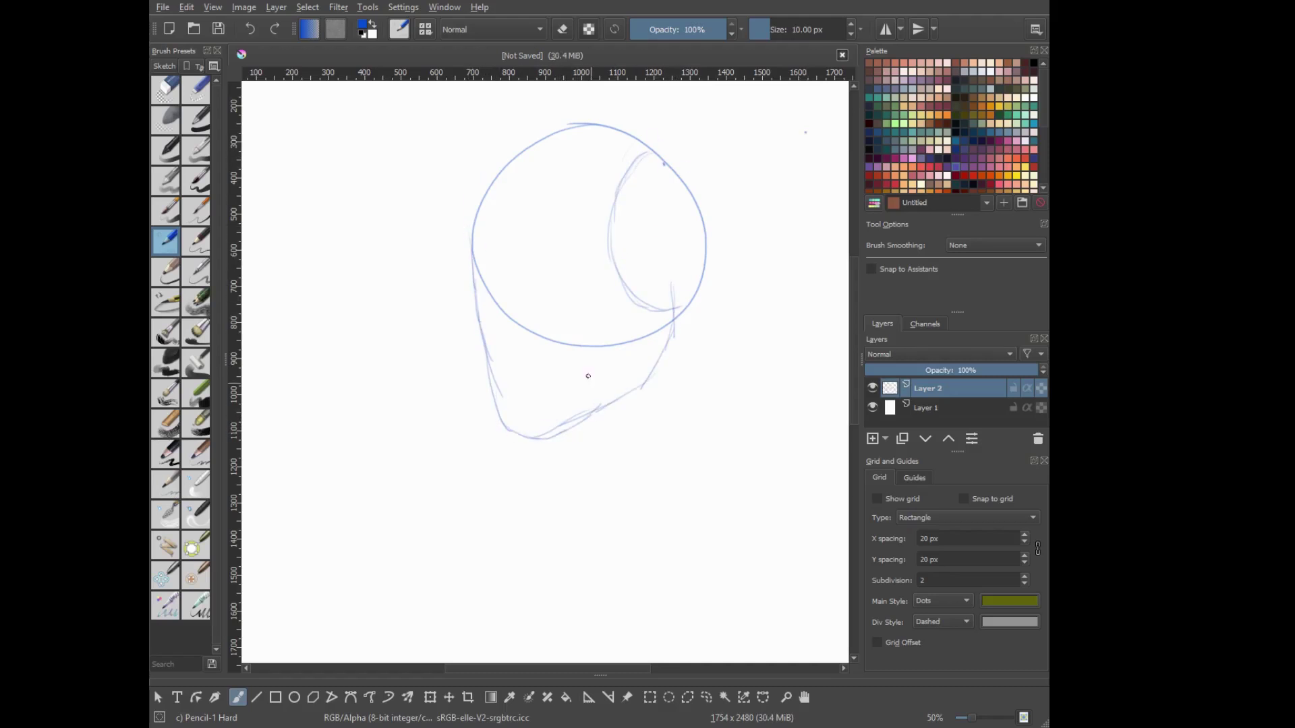
drag(674, 314, 638, 399)
drag(671, 318, 534, 438)
Draw the face guide lines, including the horizontal eye line and vertical centre line
drag(605, 247, 705, 213)
drag(651, 163, 667, 285)
drag(653, 190, 669, 308)
drag(629, 206, 658, 239)
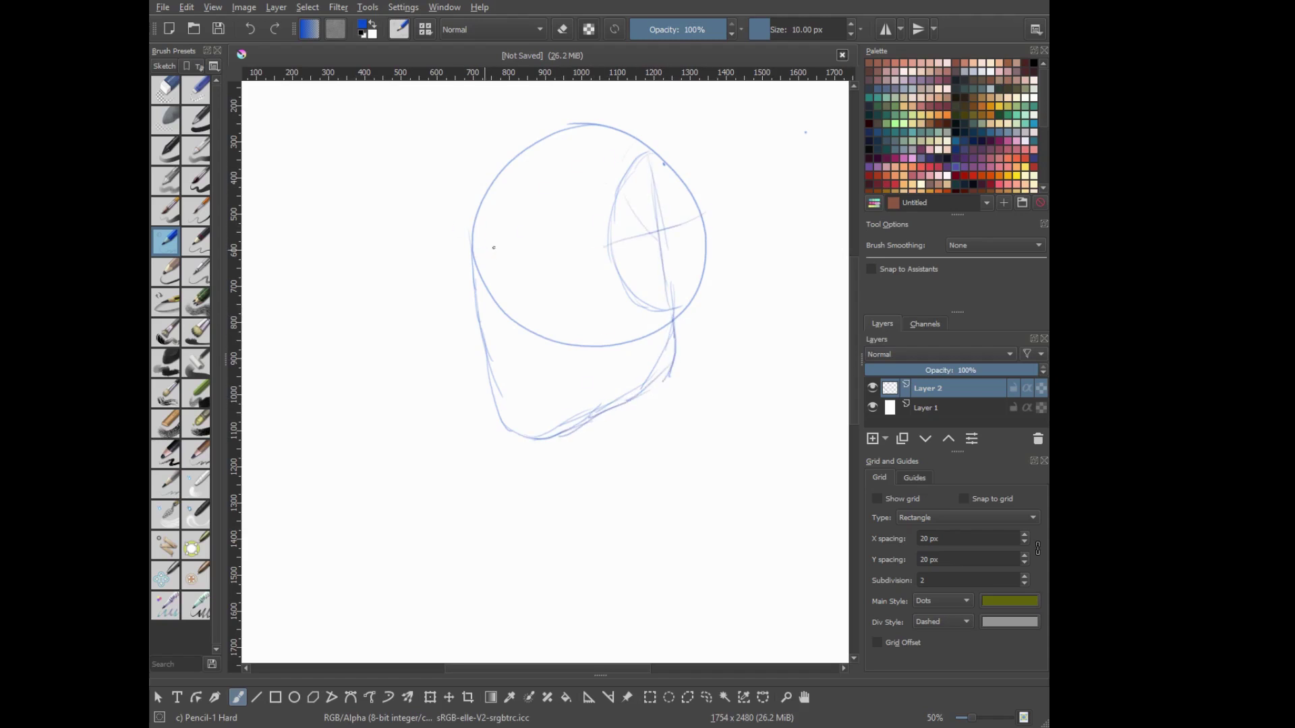
drag(472, 254, 594, 246)
drag(565, 151, 542, 435)
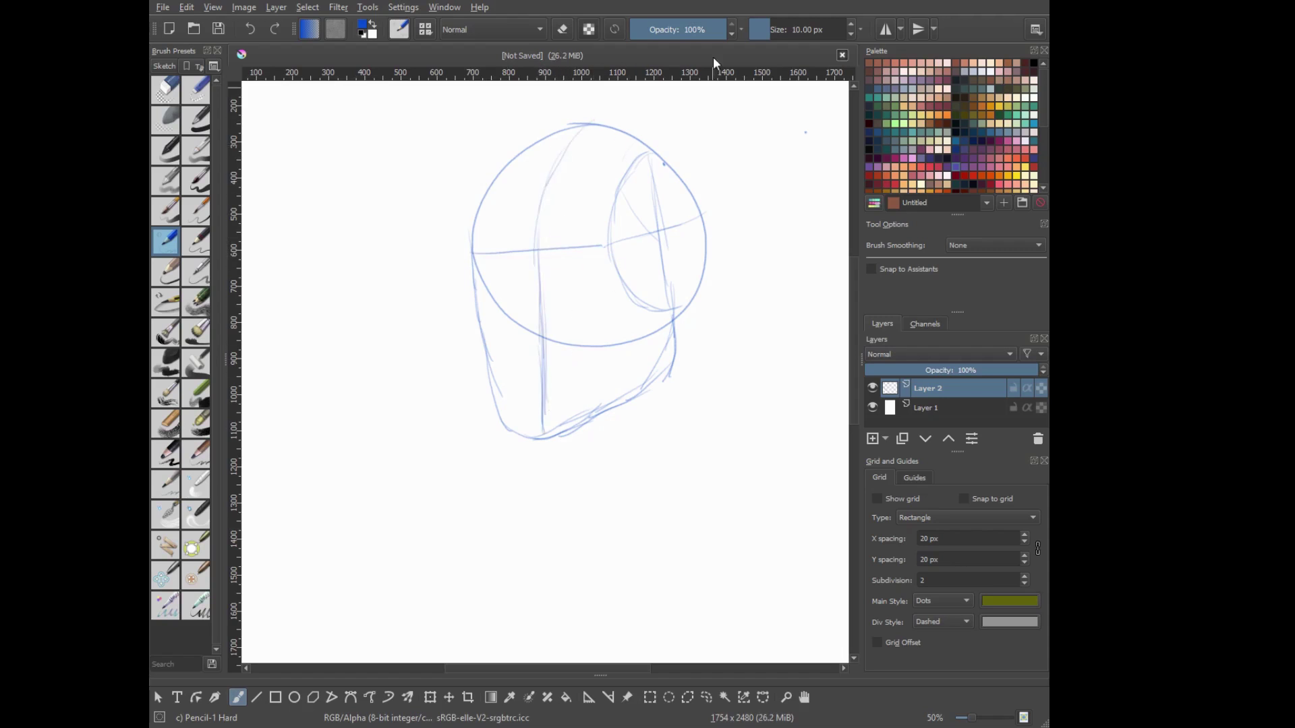
Sketch the neck and left shoulder line, undo stray marks, and add new Layer 3
drag(694, 304, 748, 445)
drag(491, 393, 398, 356)
key(ctrl+z)
drag(493, 398, 370, 396)
key(ctrl+z)
drag(553, 247, 549, 273)
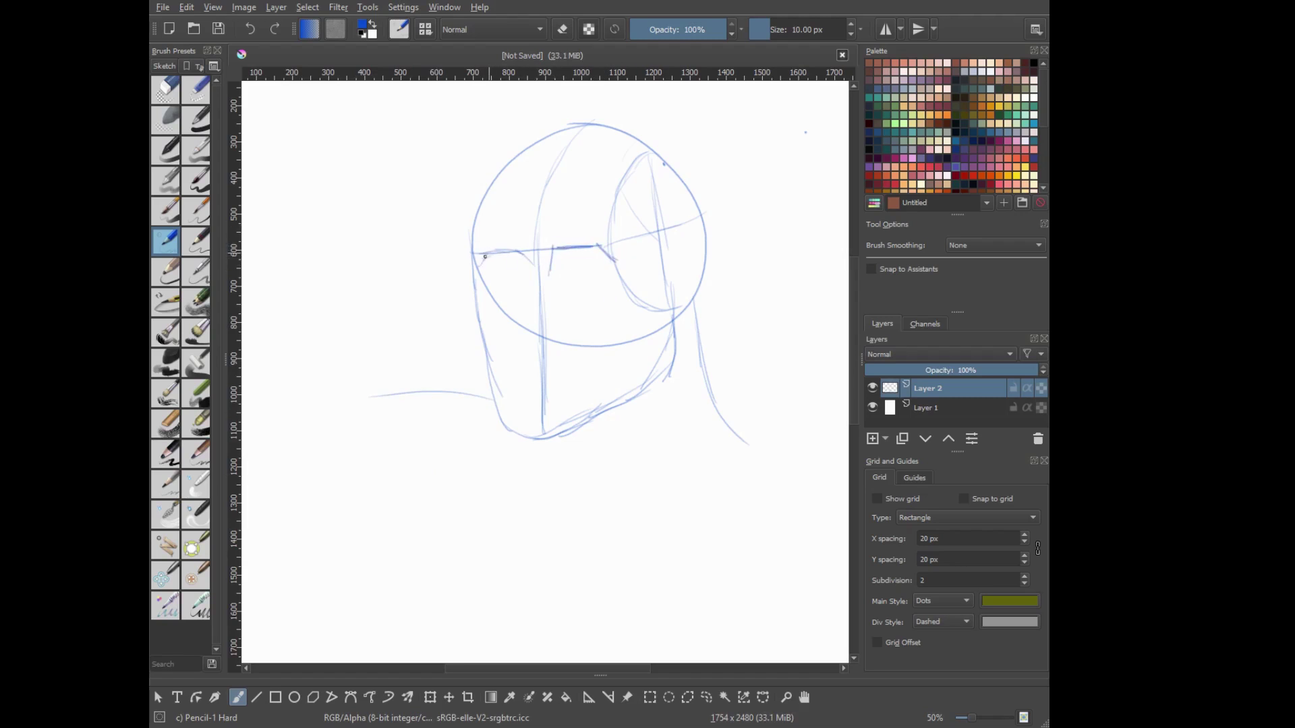
key(ctrl+z)
key(ctrl+z)
key(ctrl+z)
key(ctrl+z)
key(Insert)
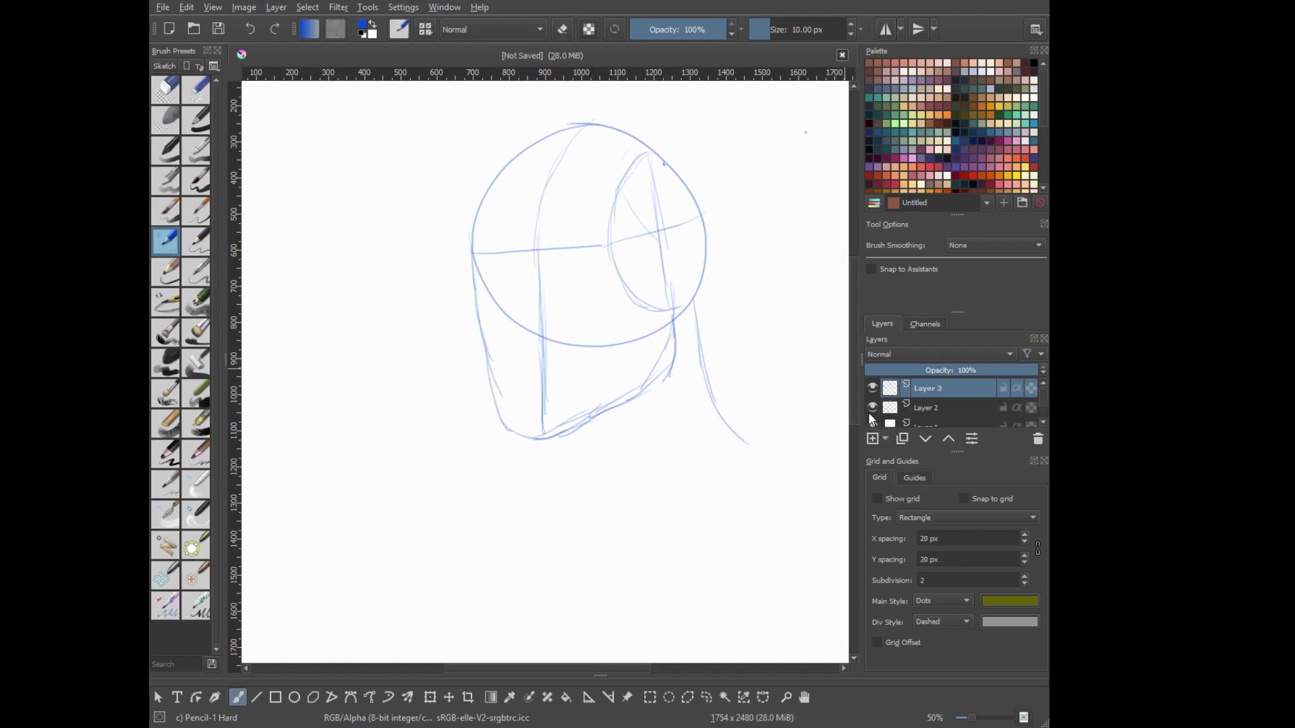
Sketch an eyelid, the nose line, the mouth line and the brow line
mouse_move(552, 266)
mouse_down()
mouse_move(556, 247)
mouse_move(614, 256)
mouse_up()
mouse_move(513, 249)
mouse_down()
mouse_move(528, 267)
mouse_move(475, 254)
mouse_move(511, 342)
mouse_up()
drag(552, 270, 569, 344)
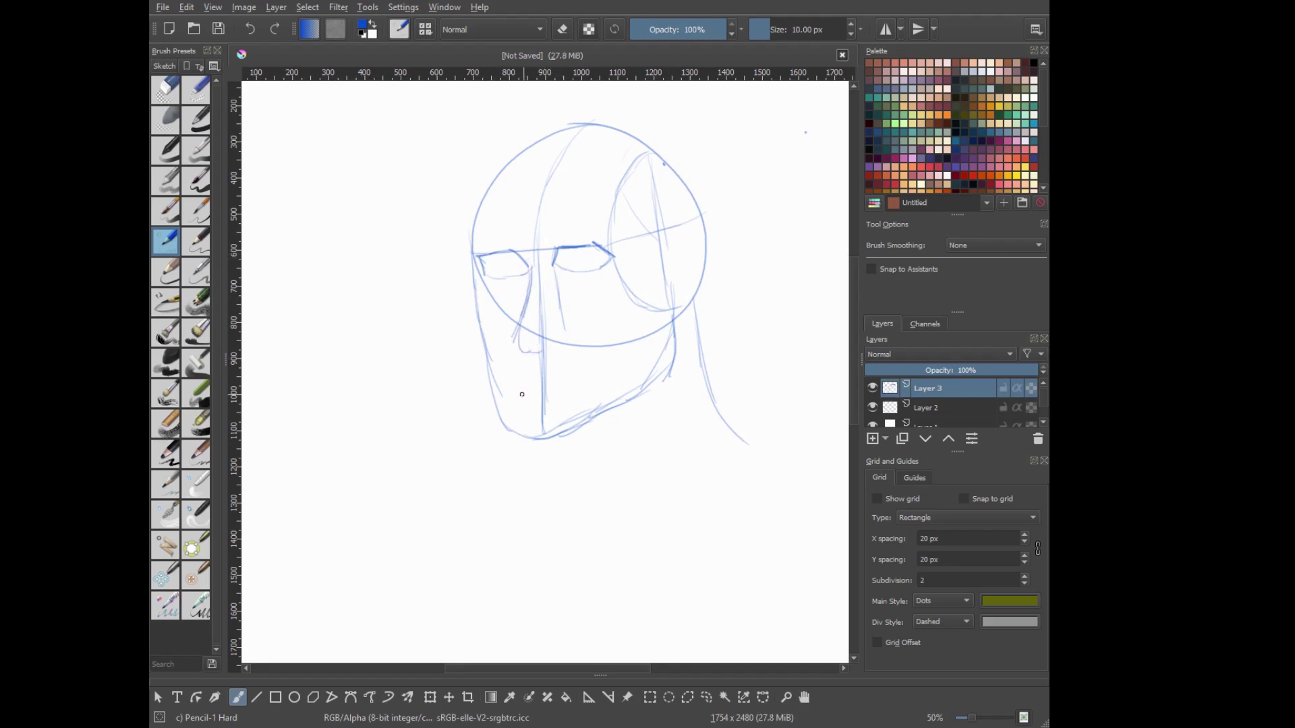
drag(507, 394, 584, 387)
mouse_move(500, 179)
mouse_down()
mouse_move(601, 163)
mouse_move(616, 174)
mouse_up()
Sketch the hair mass across the top and left of the head, plus a right ear
key(ctrl+z)
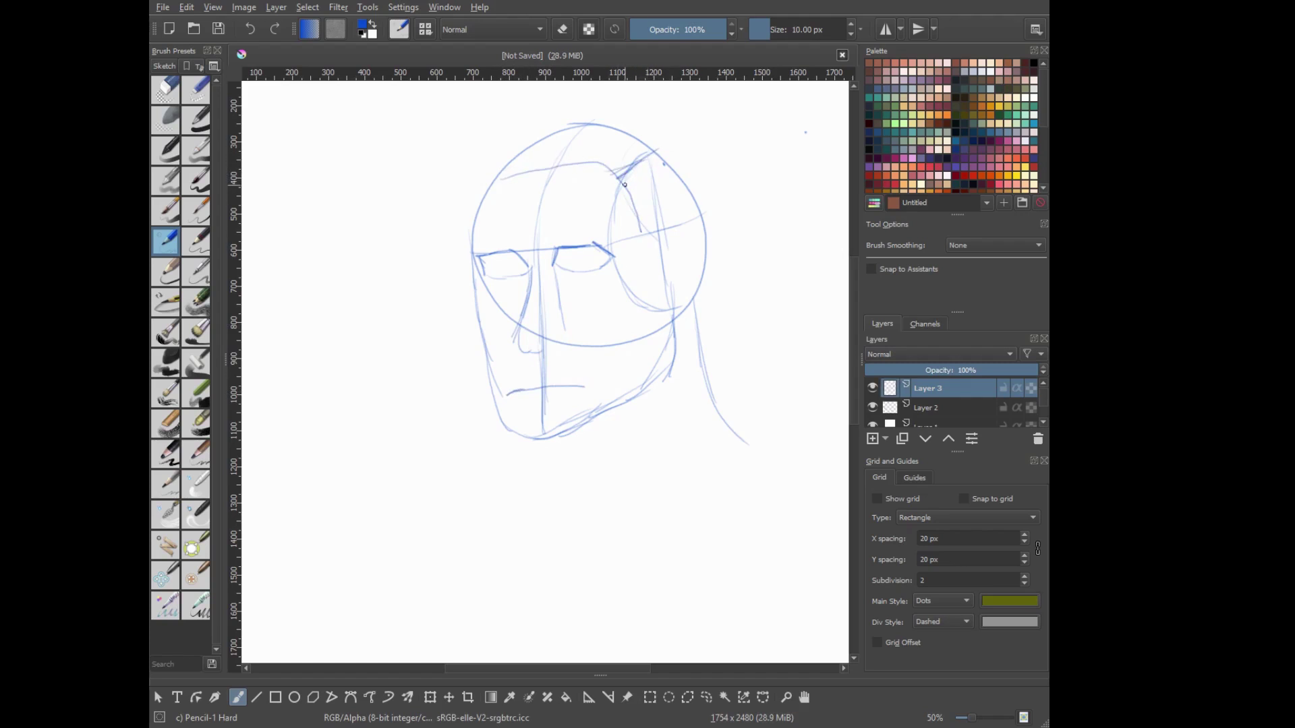
drag(499, 121, 689, 202)
key(e)
right_click(526, 233)
click(165, 241)
drag(500, 120, 474, 200)
drag(504, 145, 511, 122)
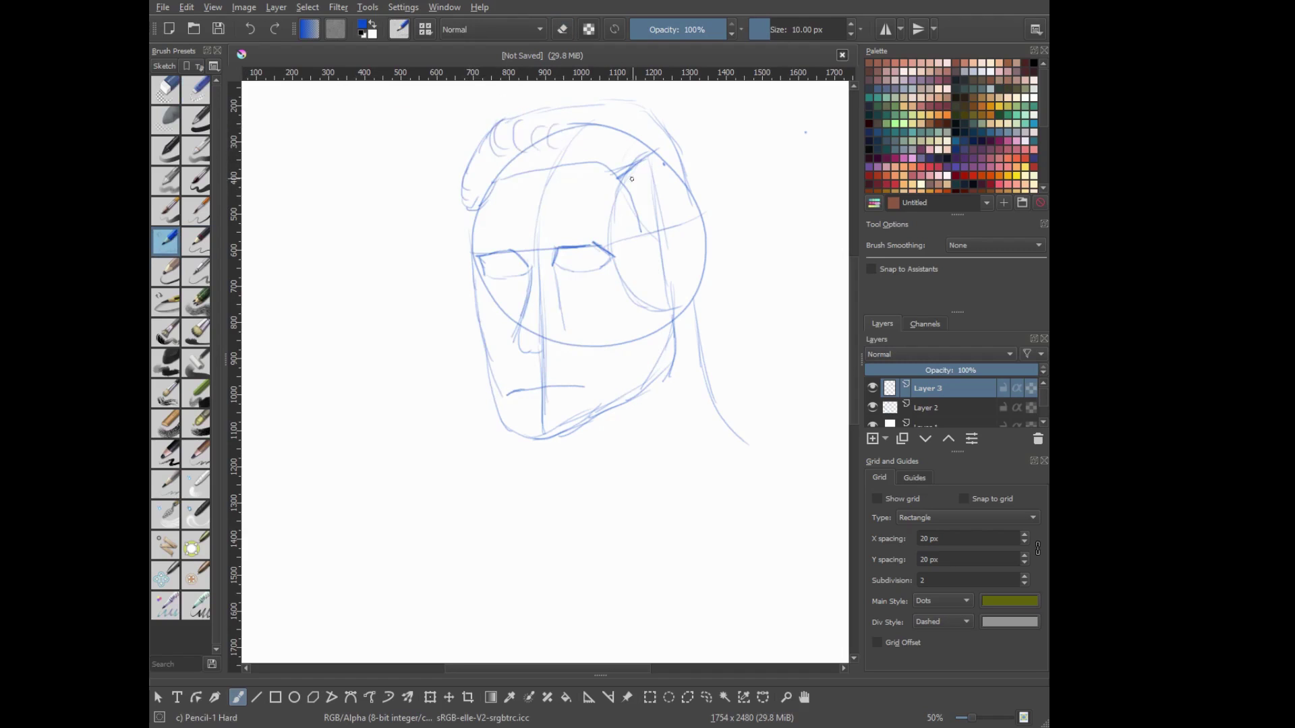
drag(701, 220, 671, 291)
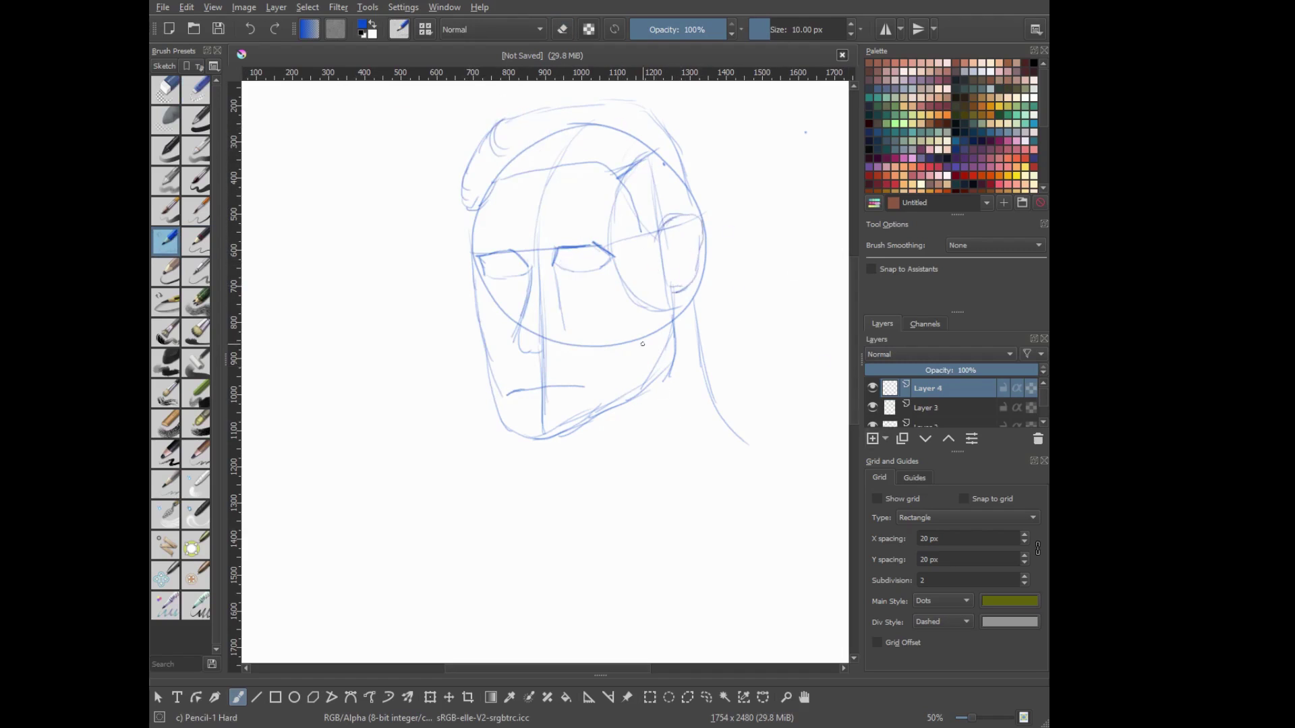
Switch to grey and outline both eyes, an iris and both eyebrows cleanly
right_click(634, 368)
scroll(546, 371, up, 3)
right_click(607, 229)
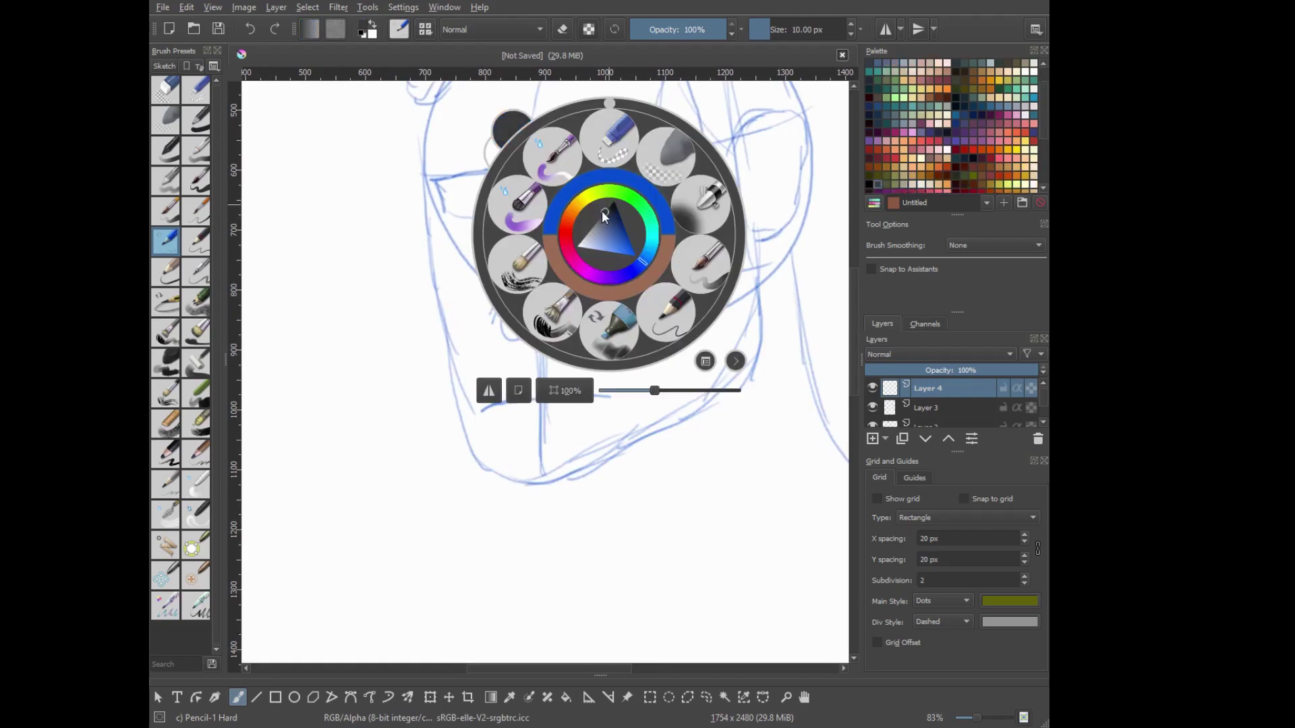
click(601, 210)
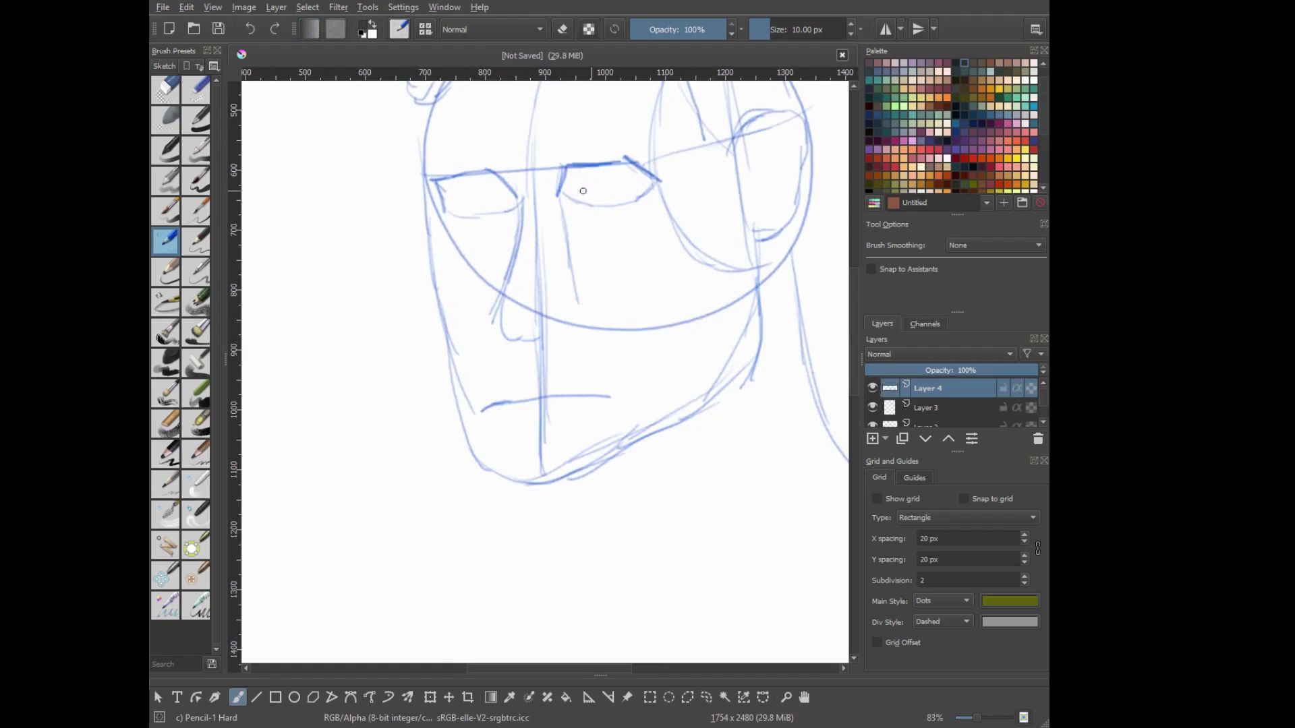
drag(572, 190, 643, 181)
drag(570, 196, 640, 187)
drag(455, 200, 515, 197)
drag(593, 179, 609, 193)
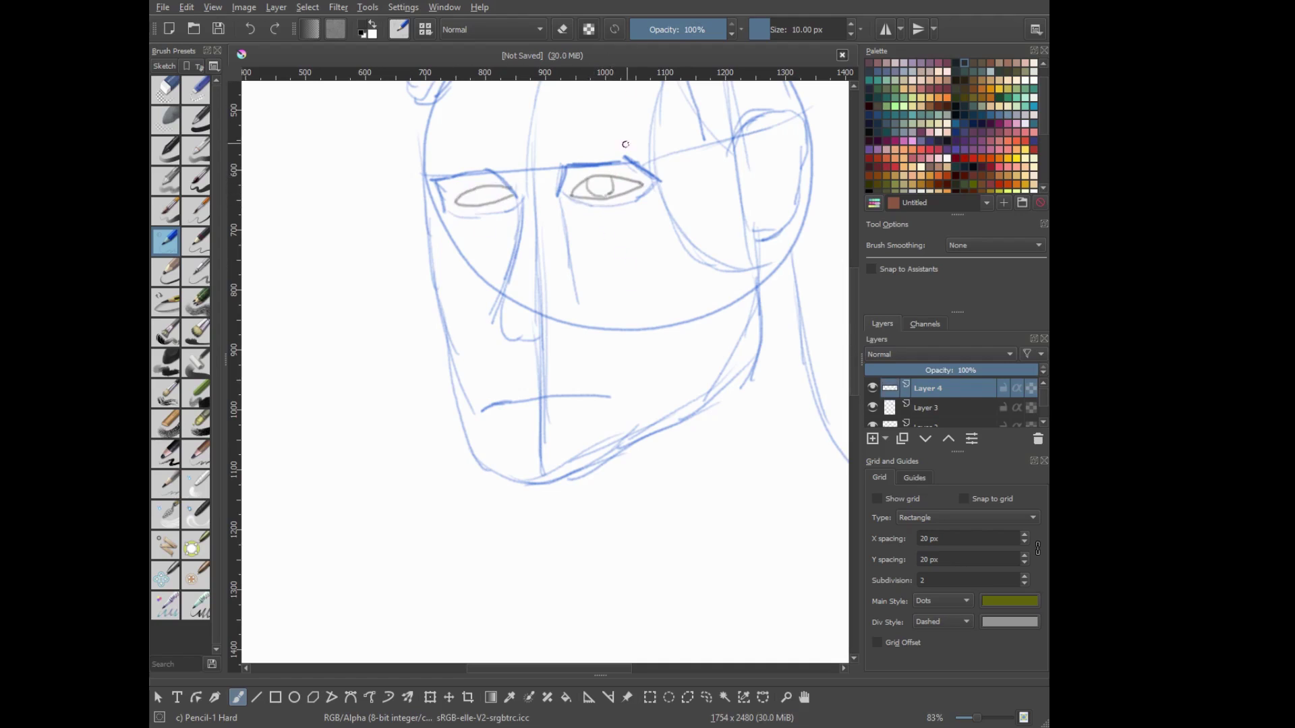
mouse_move(427, 181)
mouse_down()
mouse_move(502, 165)
mouse_move(461, 173)
mouse_up()
mouse_move(569, 160)
mouse_down()
mouse_move(653, 169)
mouse_move(559, 165)
mouse_up()
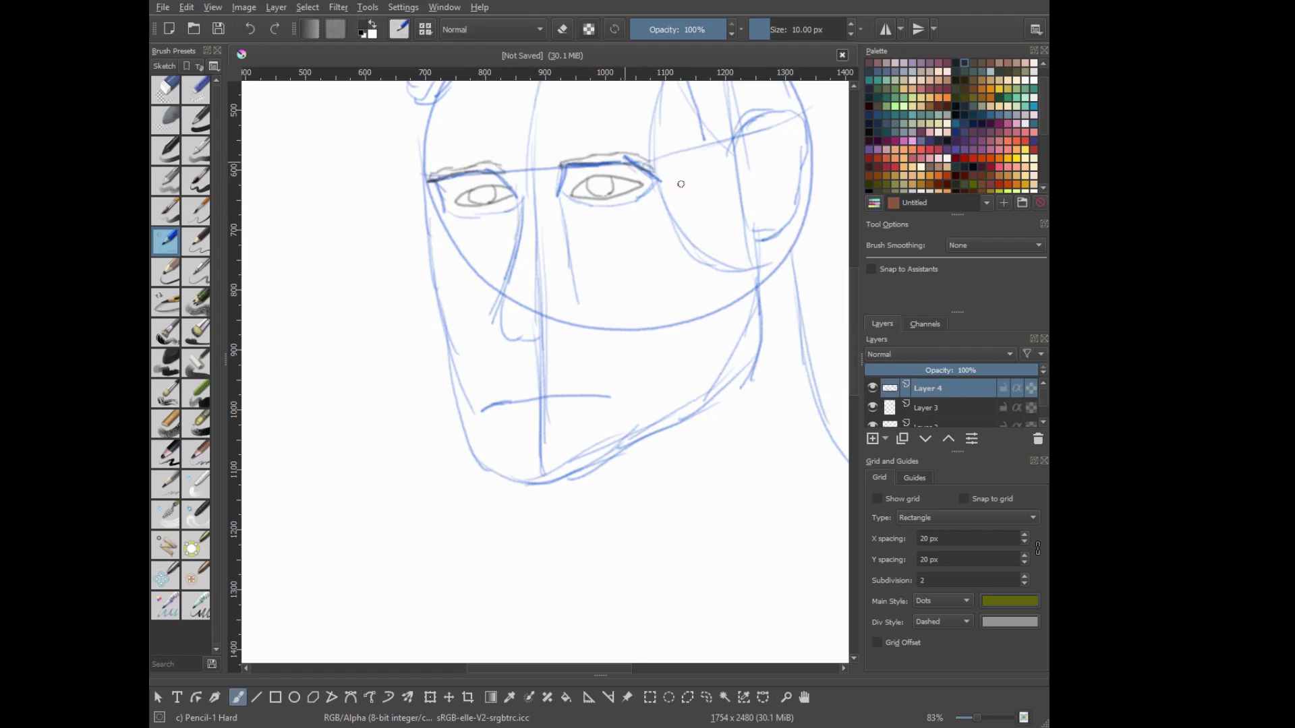
Draw the left side of the nose, toggling the blue sketch layer's visibility
click(874, 408)
right_click(646, 184)
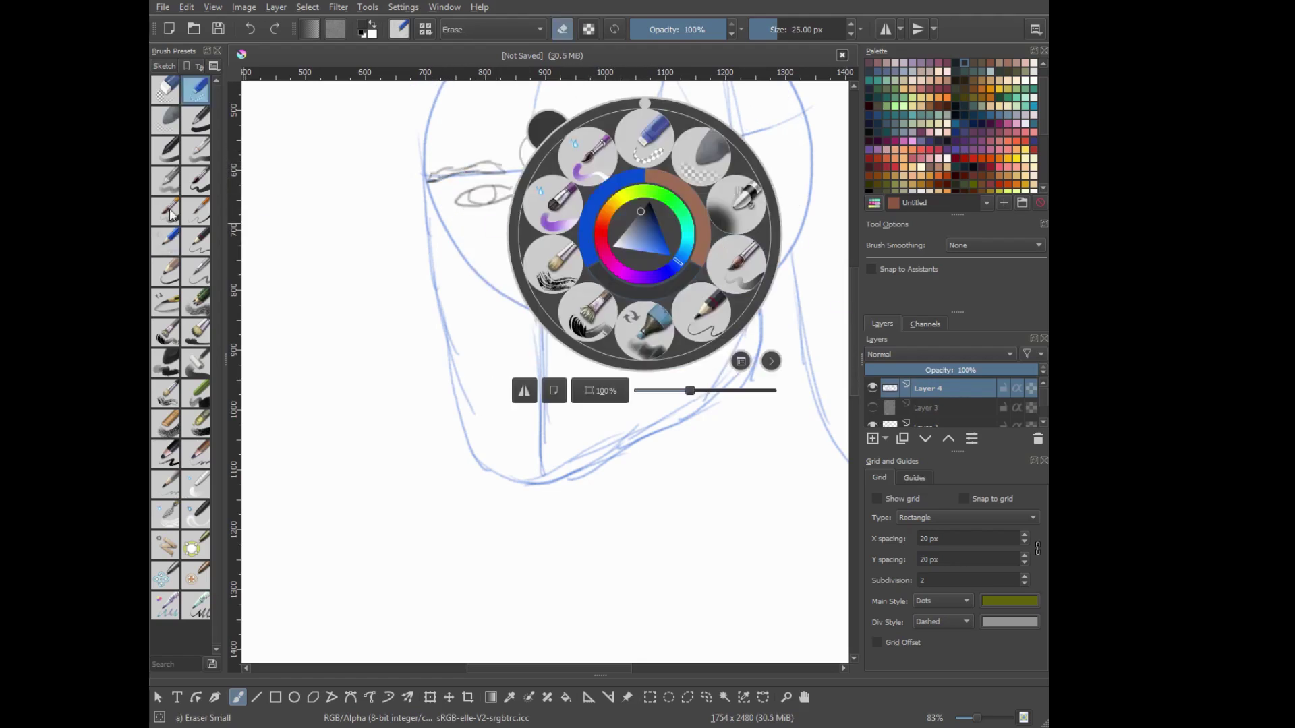
click(872, 408)
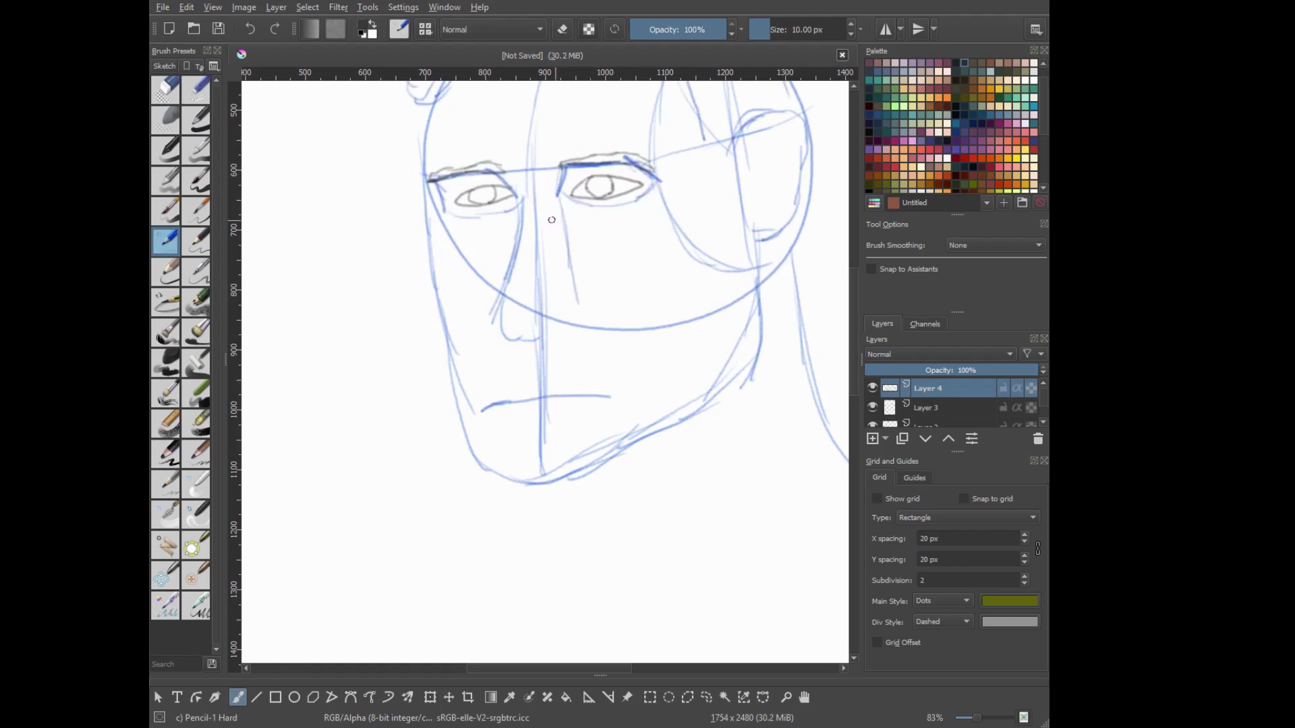
drag(517, 195, 503, 283)
mouse_move(521, 221)
mouse_down()
mouse_move(500, 312)
mouse_move(561, 316)
mouse_move(506, 302)
mouse_move(516, 260)
mouse_move(509, 318)
mouse_up()
click(871, 408)
Erase and redo the nose strokes, extending the nose line up to the eyebrow
right_click(529, 341)
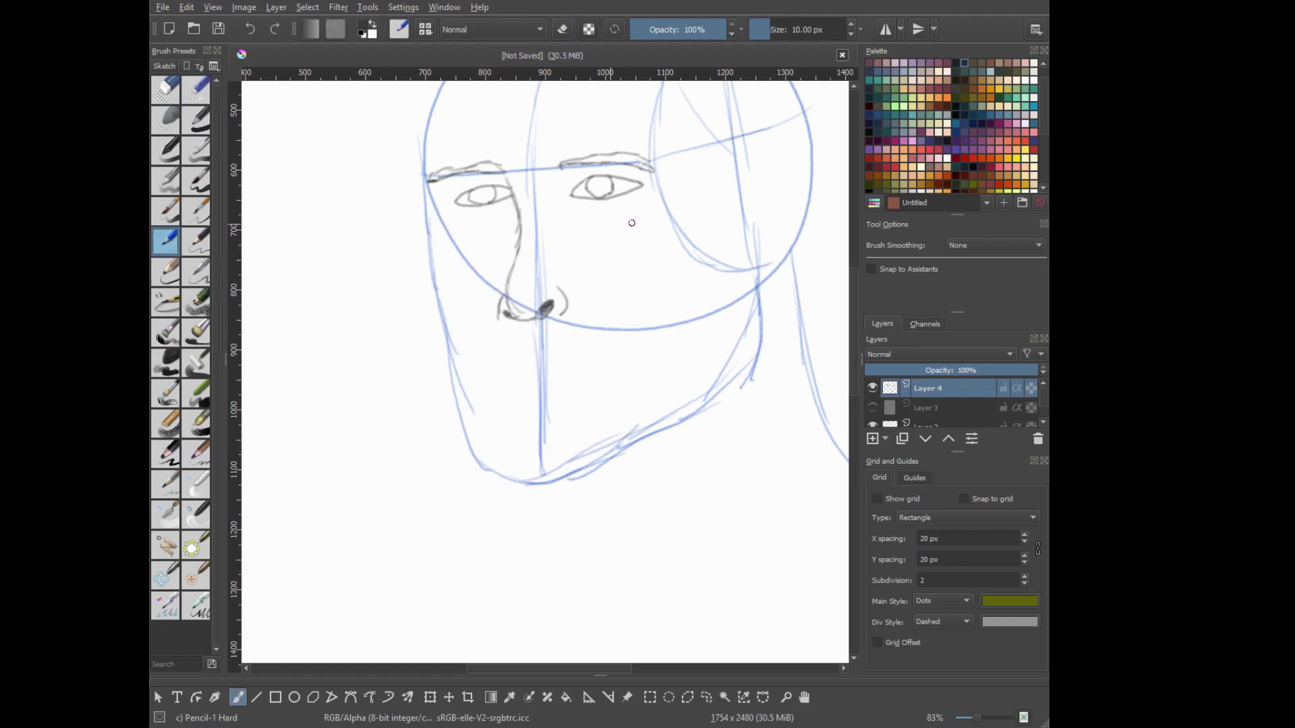
key(slash)
mouse_move(514, 240)
mouse_down()
mouse_move(518, 196)
mouse_move(512, 269)
mouse_up()
right_click(573, 268)
key(slash)
mouse_move(528, 204)
mouse_down()
mouse_move(509, 260)
mouse_move(528, 209)
mouse_up()
key(ctrl+z)
drag(501, 166, 529, 228)
Trace the left cheek, jaw, chin and forehead contours, erasing part of the jaw
scroll(472, 236, up, 2)
drag(425, 242, 464, 460)
mouse_move(448, 411)
mouse_down()
mouse_move(488, 523)
mouse_move(518, 548)
mouse_up()
drag(423, 244, 453, 128)
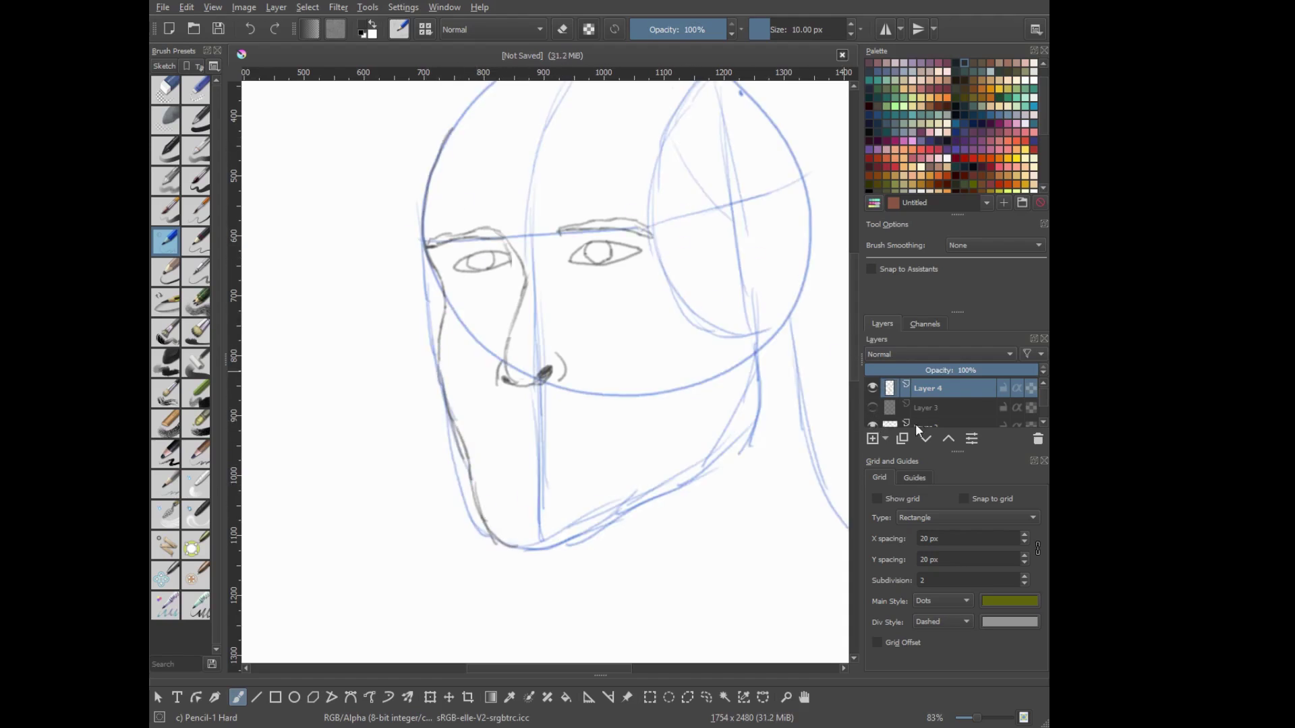
drag(754, 349, 682, 484)
key(ctrl+z)
mouse_move(506, 548)
mouse_down()
mouse_move(651, 486)
mouse_move(498, 545)
mouse_up()
key(ctrl+z)
click(872, 423)
mouse_move(696, 480)
mouse_down()
mouse_move(594, 526)
mouse_move(718, 466)
mouse_up()
right_click(611, 472)
click(560, 432)
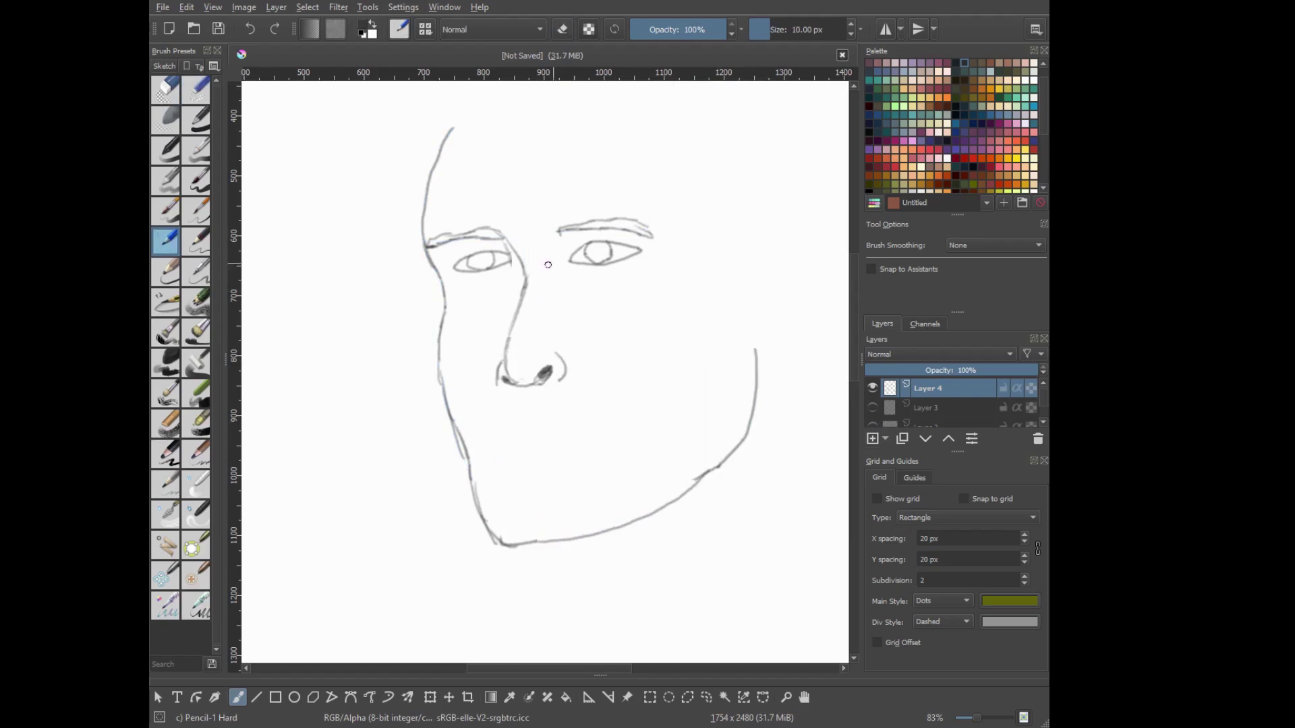
Try the upper lip line, then erase the old lower jaw and chin strokes
mouse_move(522, 390)
mouse_down()
mouse_move(518, 425)
mouse_move(620, 459)
mouse_up()
click(872, 408)
key(ctrl+z)
drag(523, 449, 621, 459)
key(ctrl+z)
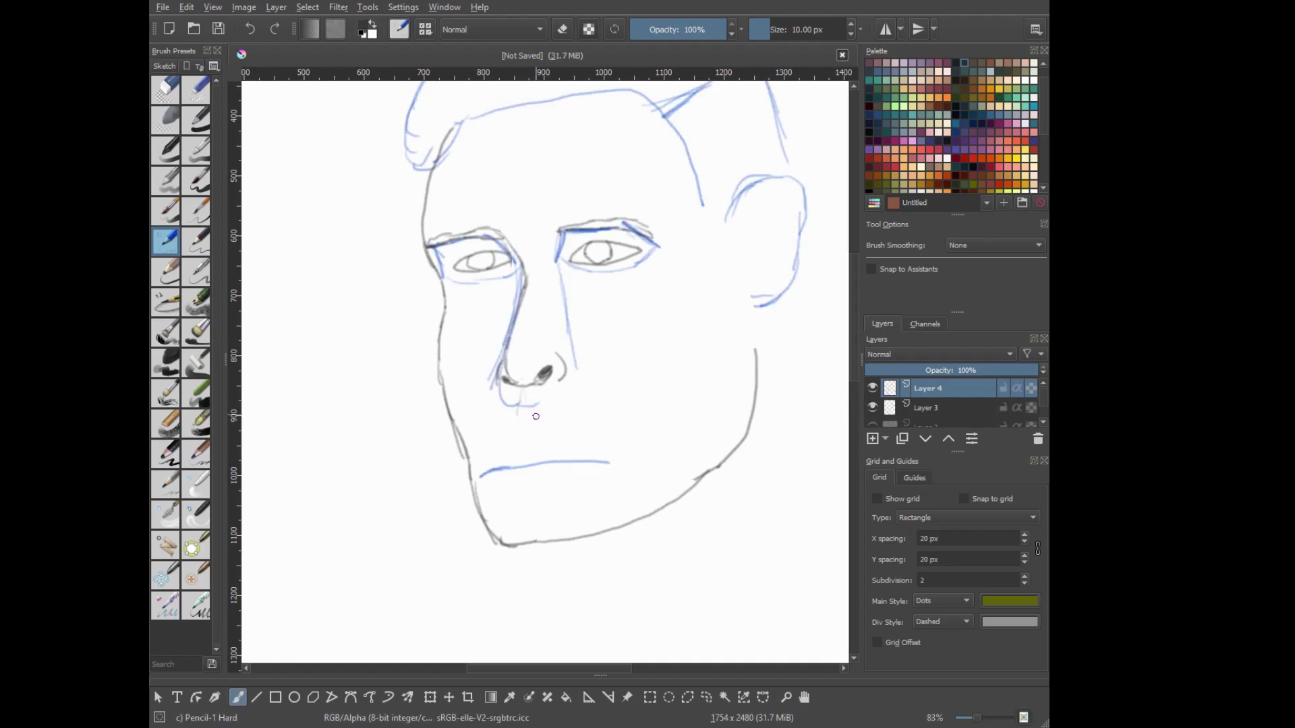
key(e)
mouse_move(466, 459)
mouse_down()
mouse_move(755, 351)
mouse_move(627, 517)
mouse_up()
right_click(694, 433)
key(ctrl+z)
Redraw the jaw line down to the chin and the left chin stroke, erasing extras
key(ctrl+z)
mouse_move(759, 314)
mouse_down()
mouse_move(528, 553)
mouse_move(516, 542)
mouse_up()
drag(454, 425, 509, 531)
key(ctrl+z)
drag(464, 451, 494, 531)
key(ctrl+z)
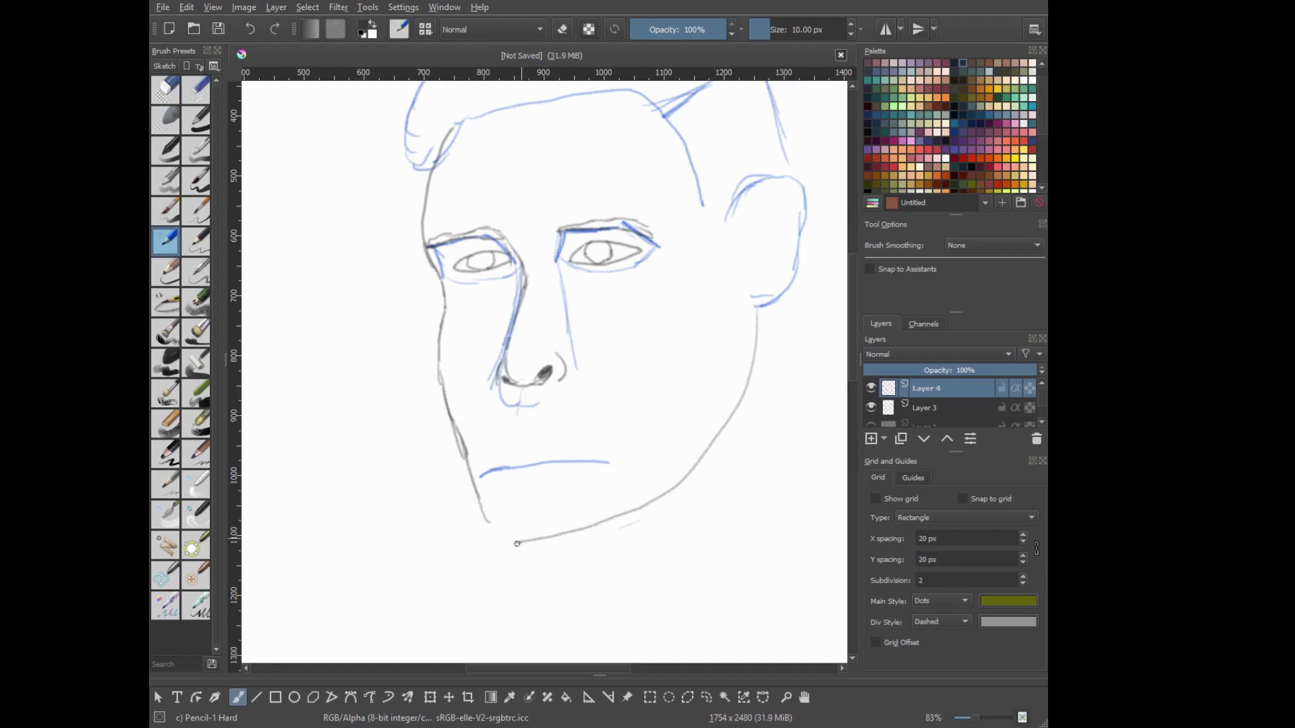
drag(456, 436, 519, 544)
key(e)
mouse_move(482, 459)
mouse_down()
mouse_move(455, 423)
mouse_move(575, 423)
mouse_move(614, 444)
mouse_up()
right_click(687, 393)
click(533, 400)
key(ctrl+z)
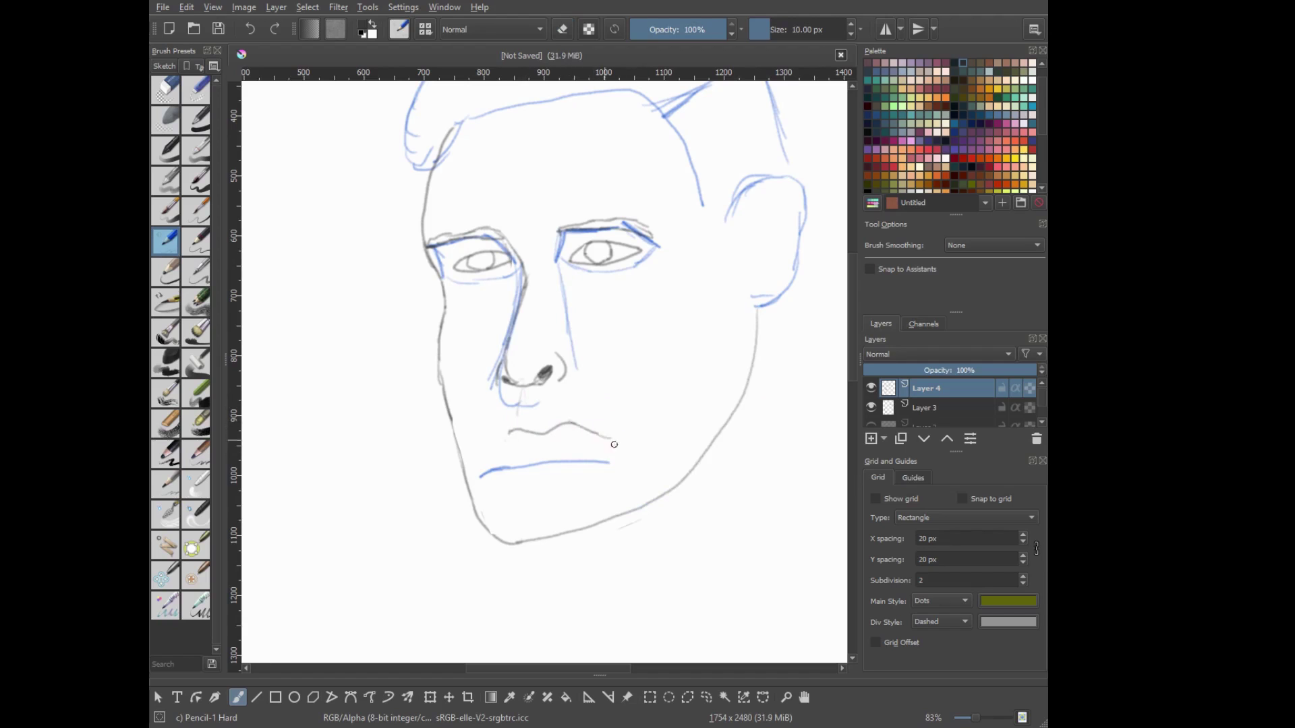
drag(480, 451, 614, 437)
key(ctrl+z)
key(ctrl+z)
key(ctrl+z)
key(ctrl+z)
key(ctrl+z)
key(ctrl+z)
key(ctrl+z)
Redraw the nose line and right nostril curve with the blue sketch hidden
right_click(566, 382)
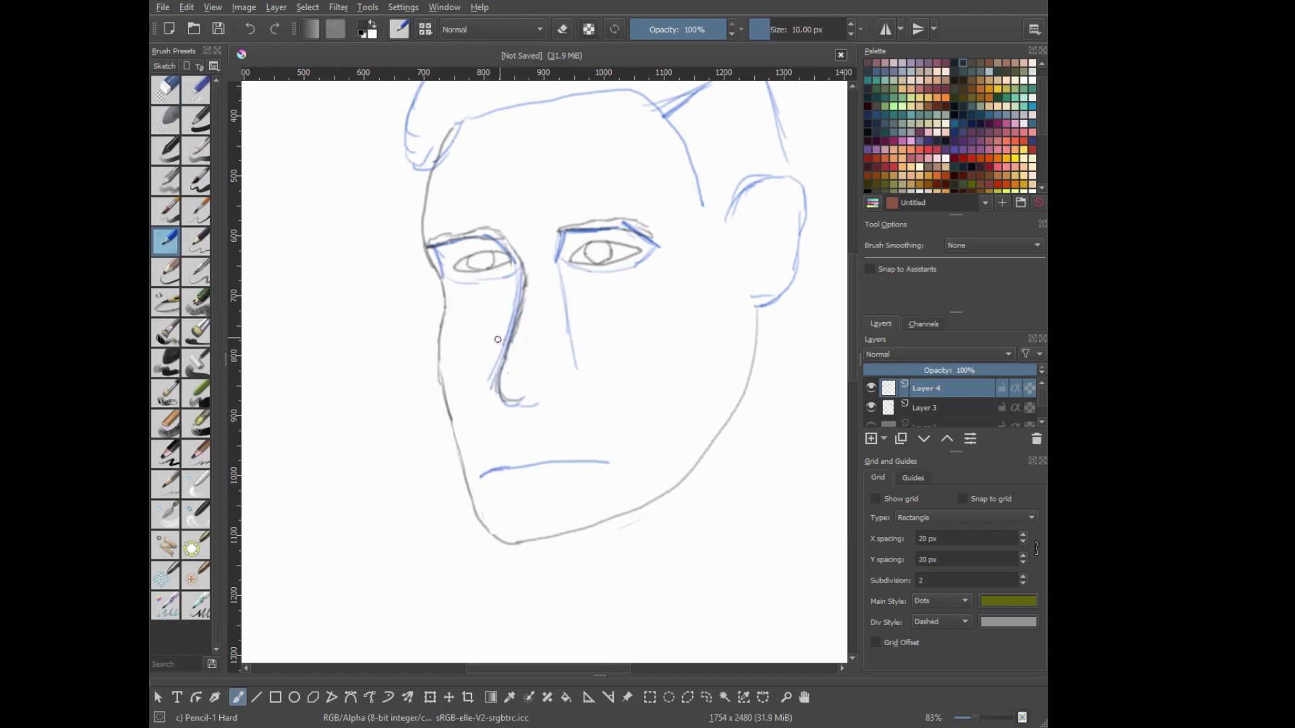
click(871, 407)
drag(528, 278, 507, 350)
key(ctrl+z)
mouse_move(530, 277)
mouse_down()
mouse_move(496, 358)
mouse_move(527, 390)
mouse_up()
key(ctrl+z)
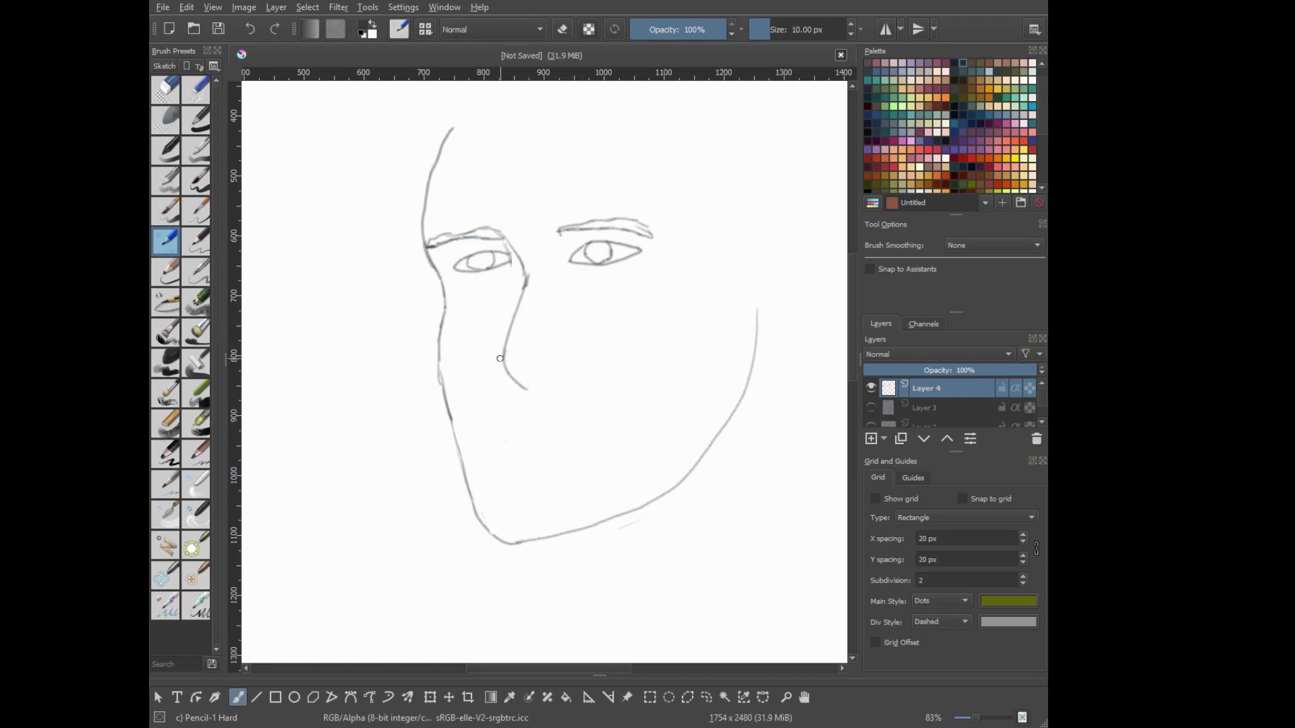
drag(561, 362, 558, 388)
key(ctrl+z)
right_click(539, 361)
right_click(512, 318)
Draw the mouth line and lower lip below the nose
drag(491, 446, 610, 440)
key(ctrl+z)
drag(494, 460, 611, 446)
drag(497, 460, 597, 446)
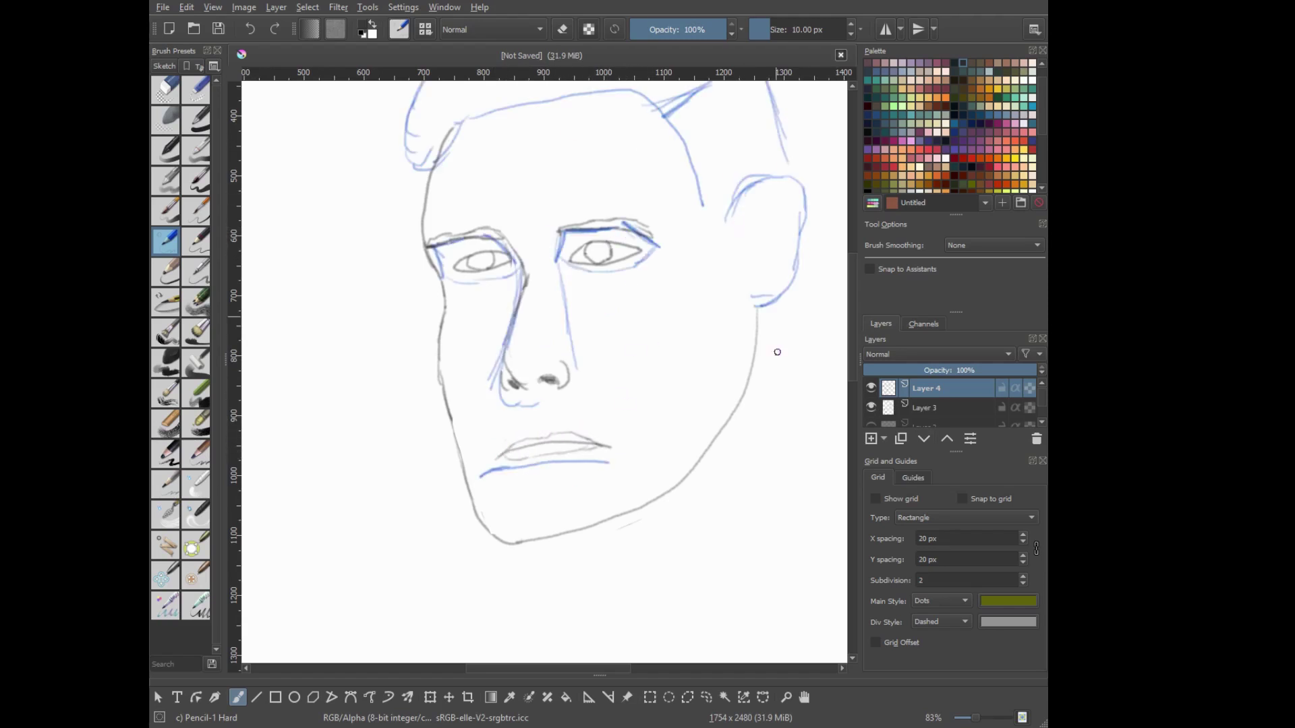
Draw the collar with its front edges, a shield-shaped medal and a round button
mouse_move(627, 284)
mouse_down()
mouse_move(567, 417)
mouse_move(688, 443)
mouse_move(706, 462)
mouse_up()
mouse_move(573, 445)
mouse_down()
mouse_move(497, 466)
mouse_move(509, 514)
mouse_move(441, 472)
mouse_move(341, 472)
mouse_move(346, 530)
mouse_up()
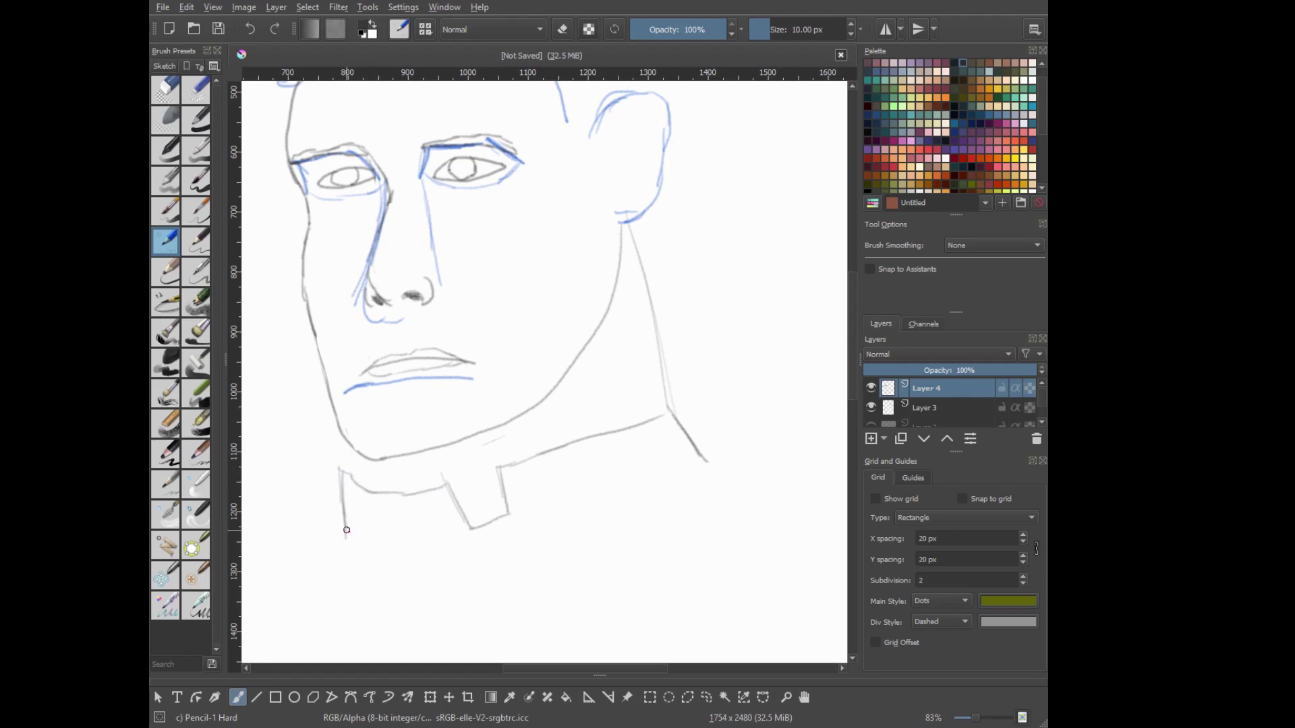
drag(549, 470, 541, 507)
drag(517, 479, 541, 506)
mouse_move(426, 505)
mouse_down()
mouse_move(497, 533)
mouse_move(492, 553)
mouse_up()
scroll(499, 526, down, 3)
drag(481, 463, 495, 458)
Add jacket front and shoulder lines with hatch marks, undoing the left shoulder line
drag(449, 385, 508, 618)
mouse_move(687, 317)
mouse_down()
mouse_move(787, 326)
mouse_move(608, 352)
mouse_move(676, 351)
mouse_up()
mouse_move(594, 336)
mouse_down()
mouse_move(610, 349)
mouse_move(644, 343)
mouse_up()
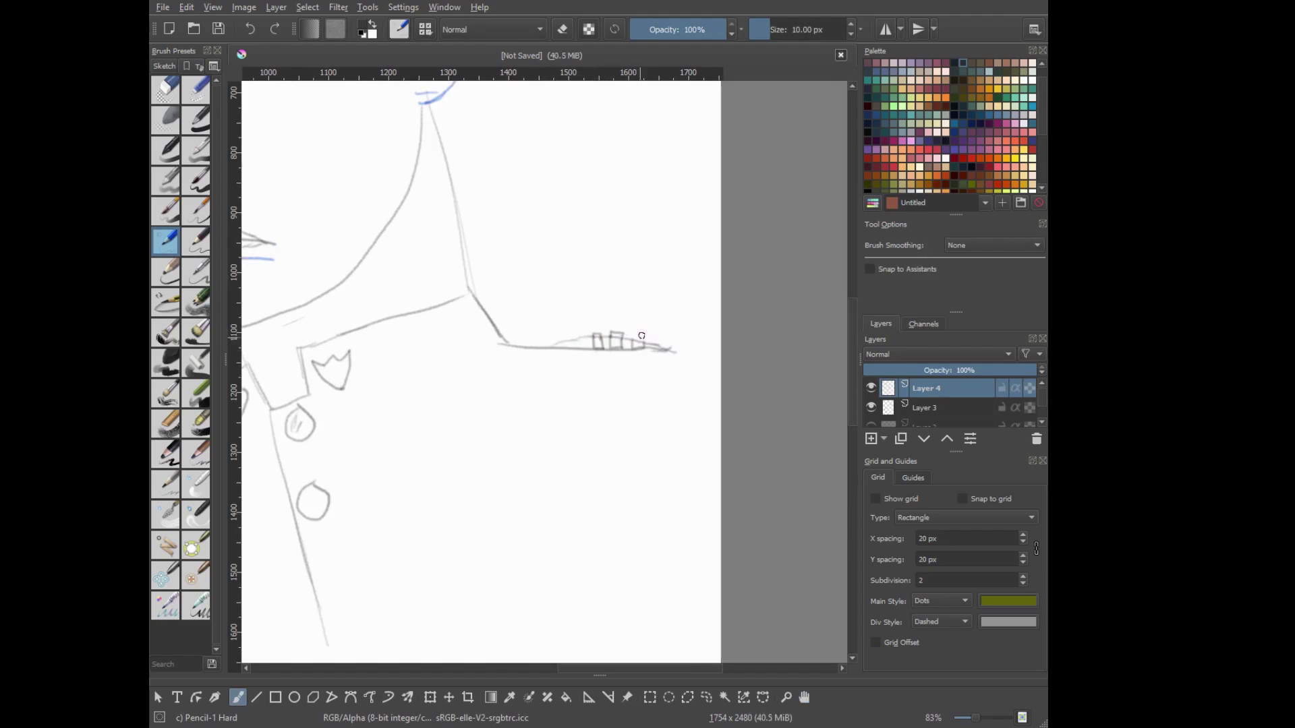
scroll(641, 348, left, 3)
scroll(540, 337, left, 4)
scroll(360, 273, left, 5)
key(ctrl+z)
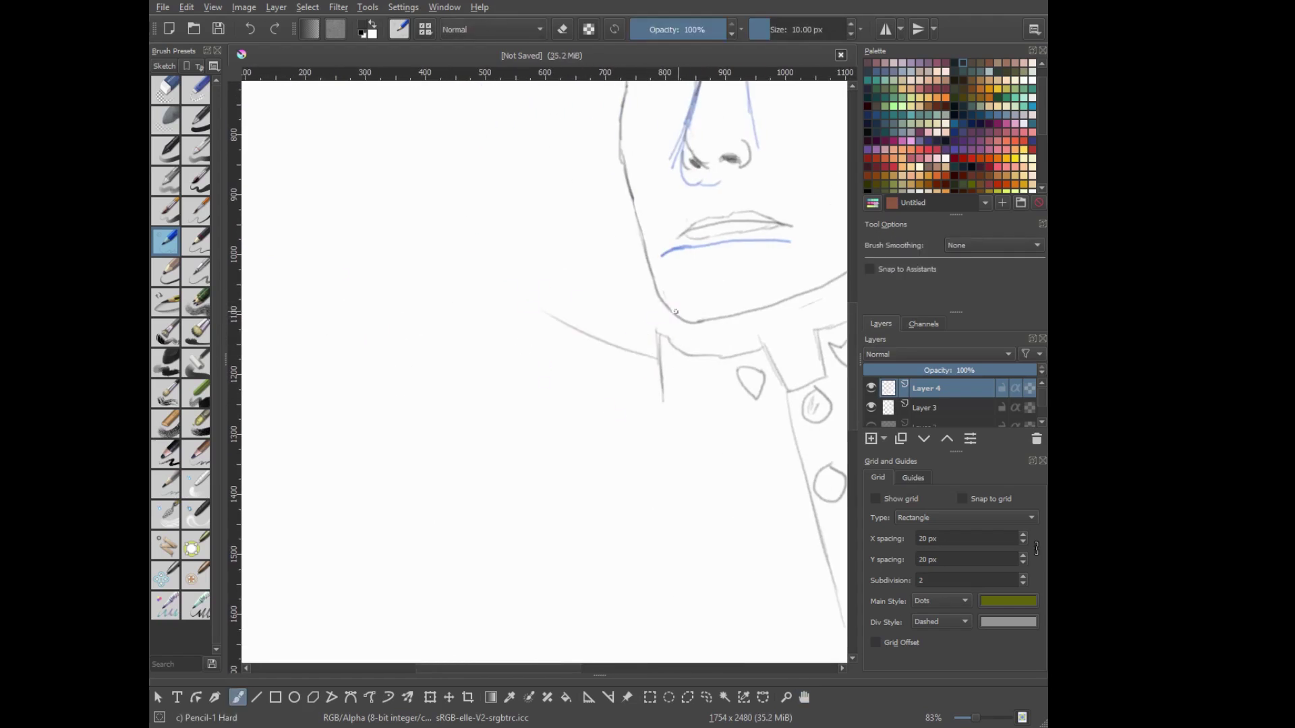
Draw a new shoulder line, a long line below it and the diagonal arm line
right_click(616, 326)
right_click(597, 406)
mouse_move(661, 389)
mouse_down()
mouse_move(504, 340)
mouse_move(498, 389)
mouse_up()
mouse_move(668, 386)
mouse_down()
mouse_move(398, 391)
mouse_move(508, 241)
mouse_up()
mouse_move(386, 354)
mouse_down()
mouse_move(438, 296)
mouse_move(439, 336)
mouse_move(528, 186)
mouse_up()
key(ctrl+z)
Return to Layer 4 and sketch the cape's outer and inner curves down from the shoulder
key(Page_Down)
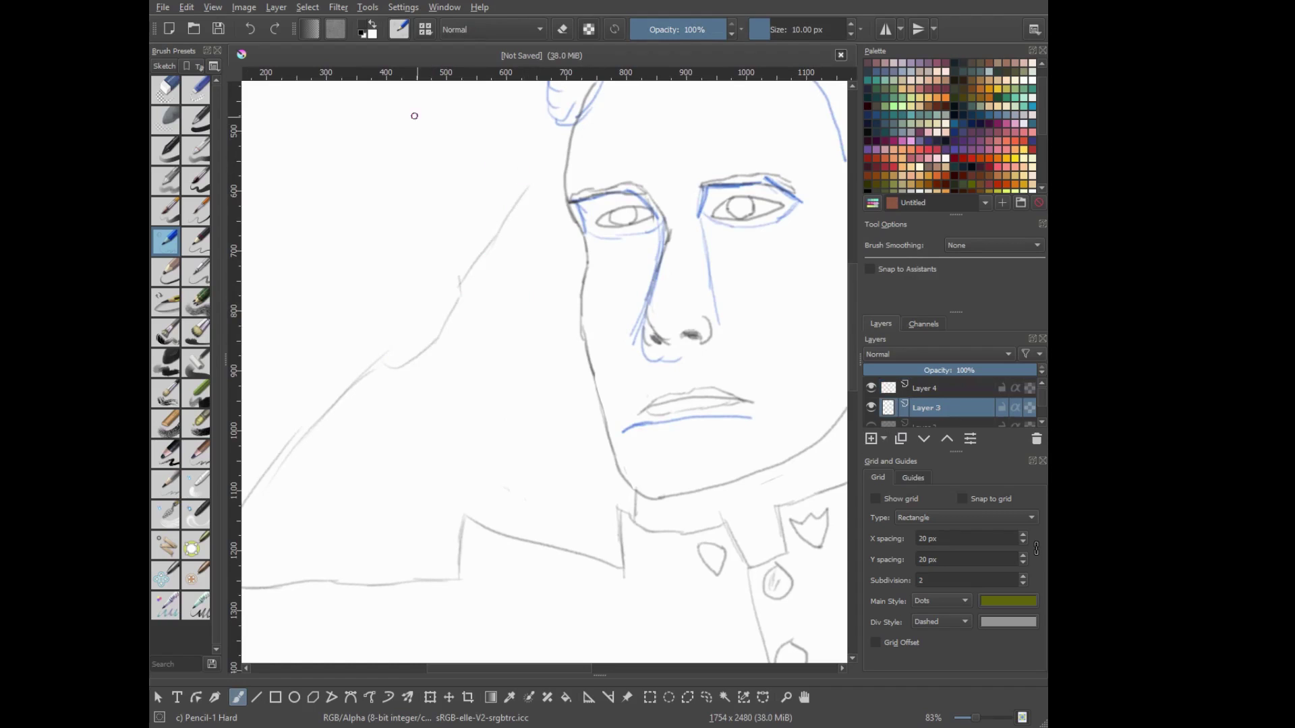
drag(417, 116, 527, 186)
mouse_move(455, 371)
mouse_down()
mouse_move(561, 321)
mouse_move(501, 318)
mouse_up()
click(942, 388)
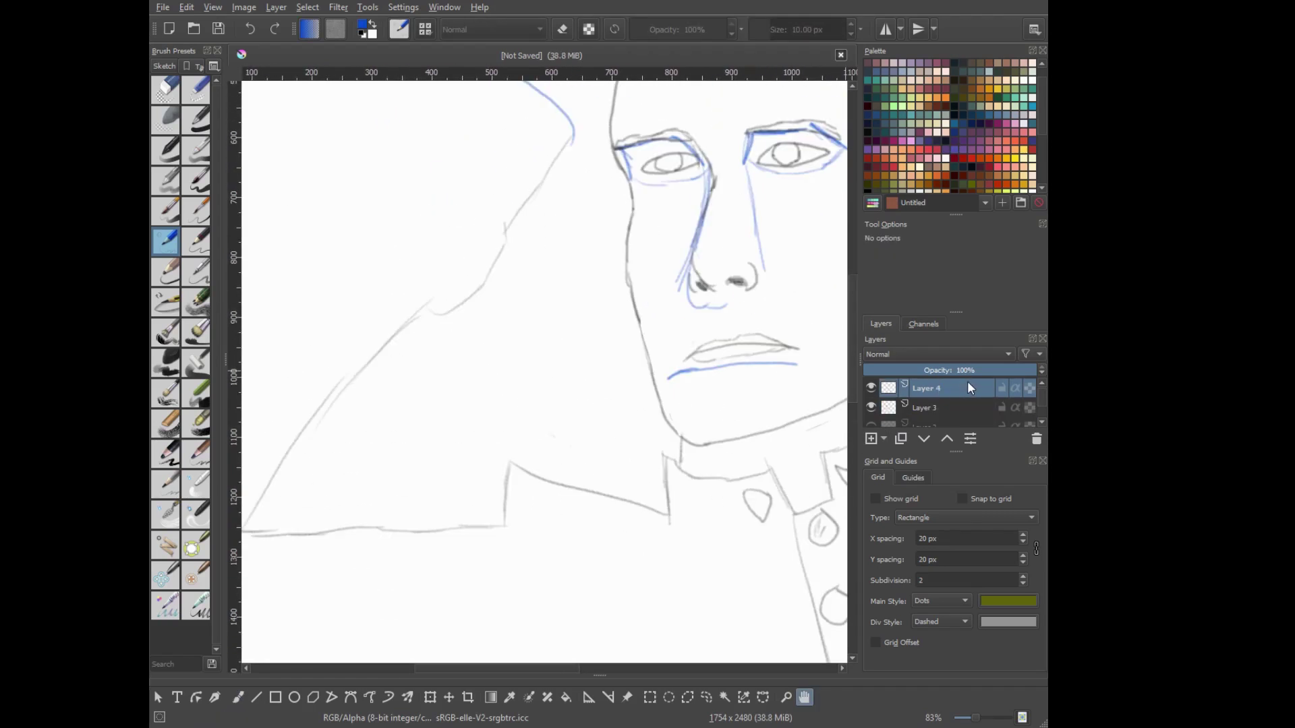
drag(555, 472, 530, 222)
key(b)
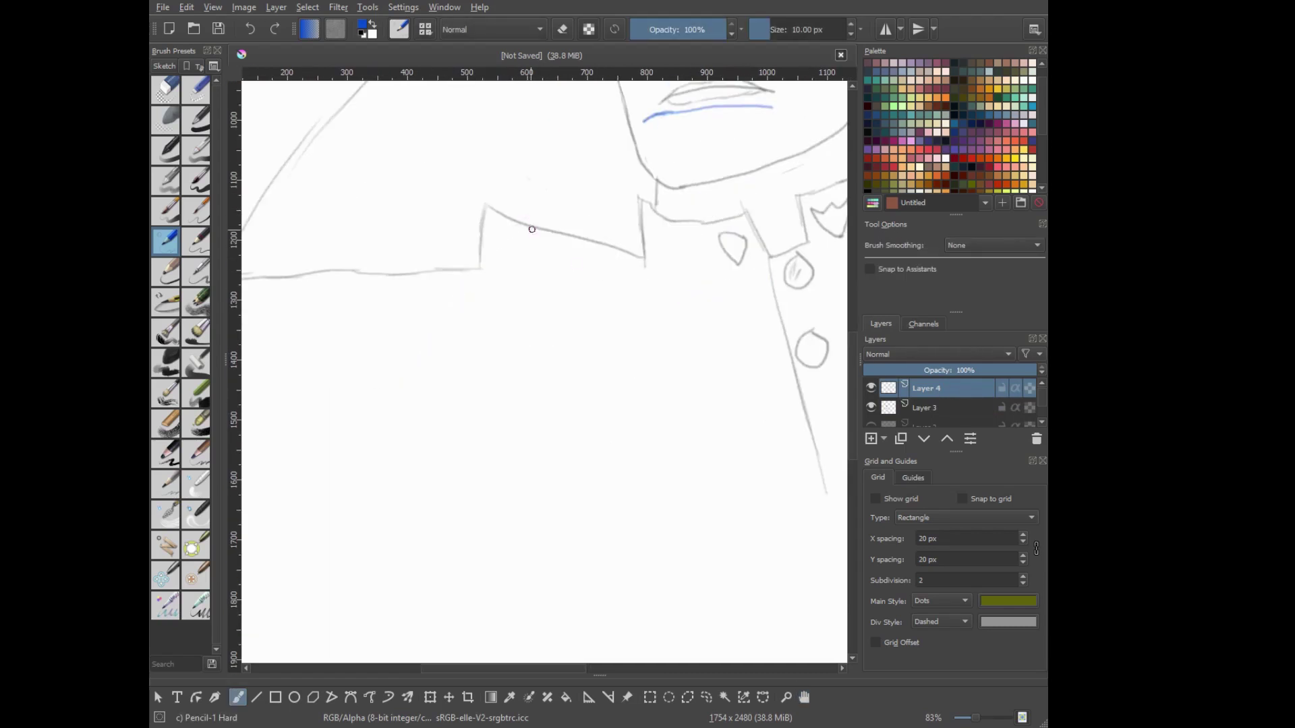
mouse_move(637, 241)
mouse_down()
mouse_move(428, 404)
mouse_move(456, 596)
mouse_move(570, 240)
mouse_move(499, 351)
mouse_move(518, 634)
mouse_up()
drag(453, 581, 490, 644)
Add the collar edge, zigzag fur markings and outer edge curves to the cape, erasing stray strokes
mouse_move(509, 243)
mouse_down()
mouse_move(505, 282)
mouse_move(546, 281)
mouse_up()
mouse_move(456, 337)
mouse_down()
mouse_move(484, 376)
mouse_move(454, 382)
mouse_move(432, 523)
mouse_move(499, 654)
mouse_up()
mouse_move(503, 246)
mouse_down()
mouse_move(445, 316)
mouse_move(428, 471)
mouse_up()
drag(491, 267, 417, 540)
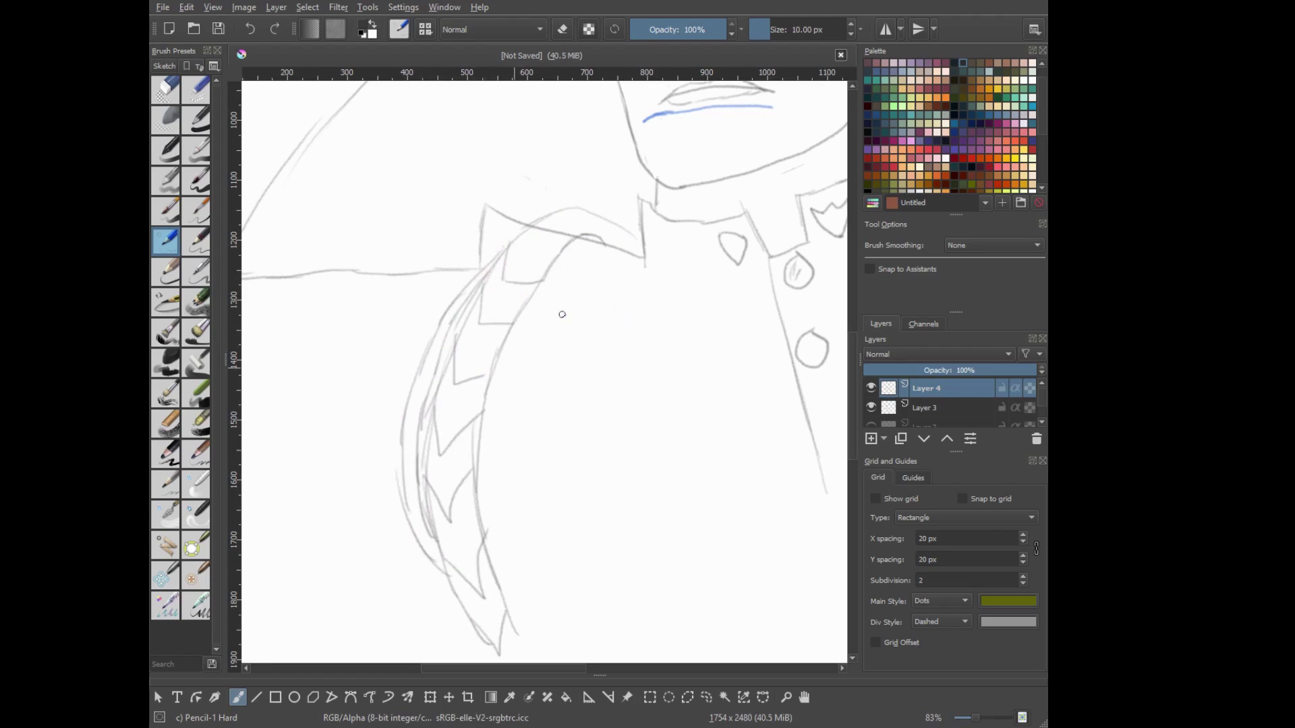
drag(465, 285, 432, 579)
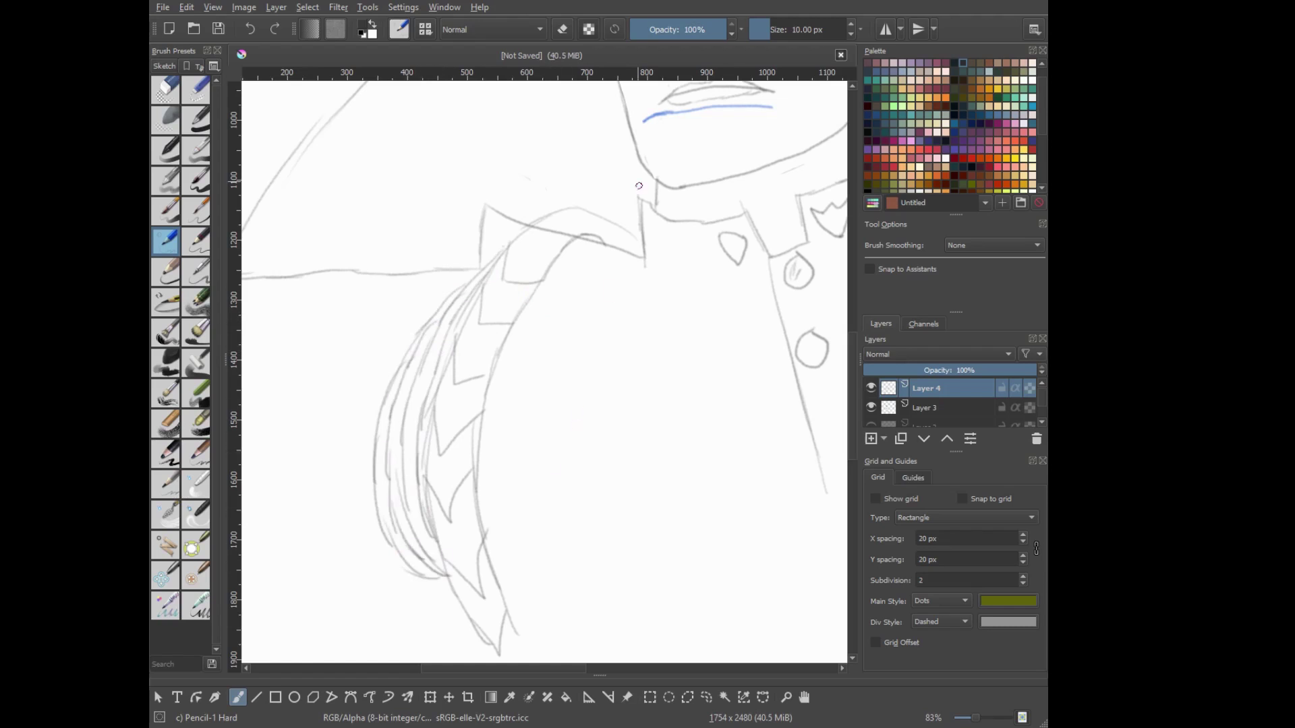
key(/)
mouse_move(546, 263)
mouse_down()
mouse_move(491, 593)
mouse_move(502, 526)
mouse_up()
right_click(583, 360)
key(/)
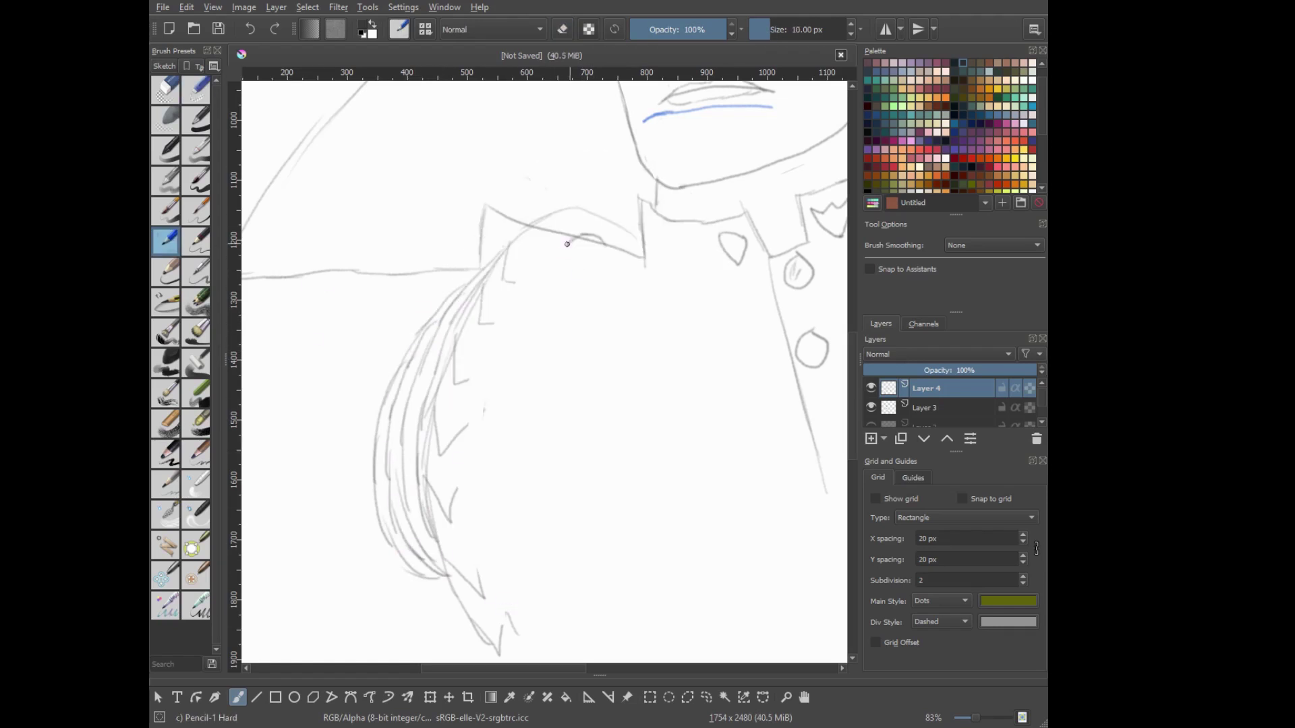
mouse_move(526, 280)
mouse_down()
mouse_move(491, 345)
mouse_move(512, 643)
mouse_move(580, 224)
mouse_up()
Draw a rectangular chest pocket with a small button below the collar
key(/)
mouse_move(713, 374)
mouse_down()
mouse_move(600, 343)
mouse_move(594, 361)
mouse_up()
right_click(538, 359)
key(/)
mouse_move(456, 299)
mouse_down()
mouse_move(446, 352)
mouse_move(586, 358)
mouse_up()
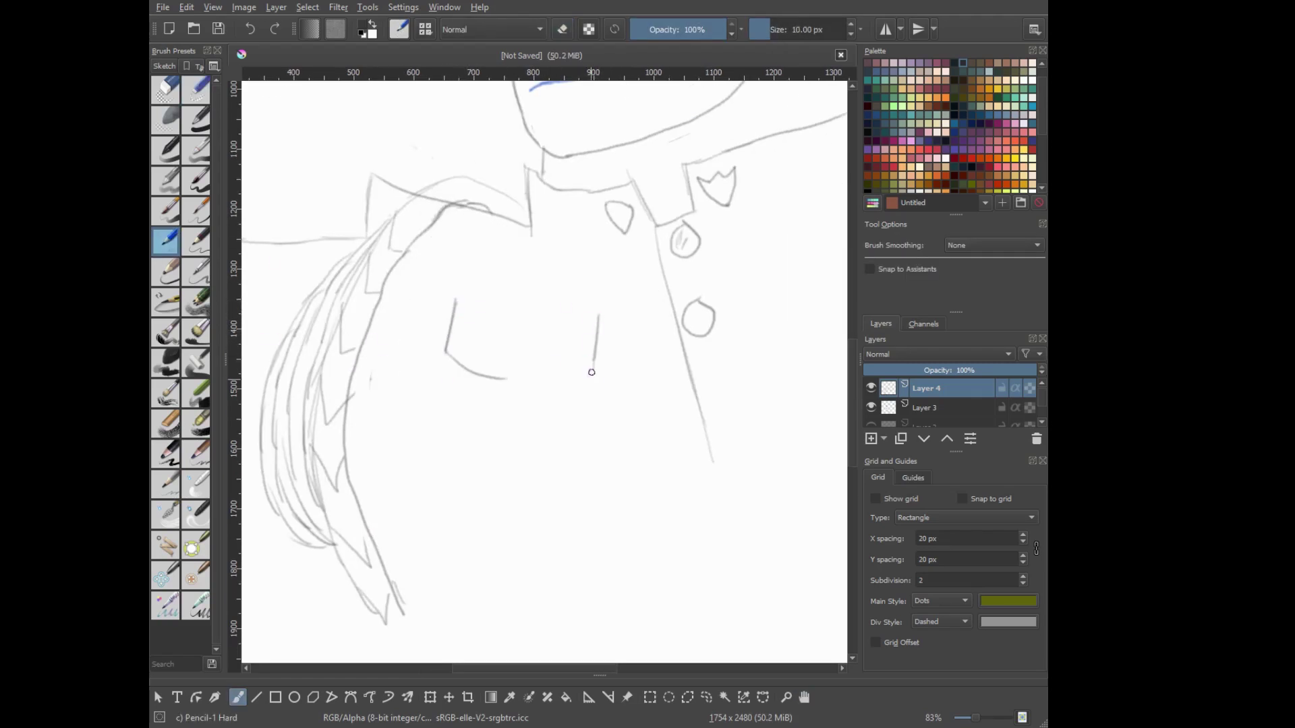
key(ctrl+z)
drag(593, 347, 562, 379)
mouse_move(447, 342)
mouse_down()
mouse_move(456, 378)
mouse_move(561, 379)
mouse_move(500, 359)
mouse_move(517, 361)
mouse_move(500, 421)
mouse_up()
drag(516, 409, 524, 382)
Erase the old pocket strokes with Eraser Small, then return to Pencil-1 Hard
right_click(499, 389)
click(534, 278)
drag(466, 350, 513, 405)
drag(540, 320, 593, 378)
right_click(535, 438)
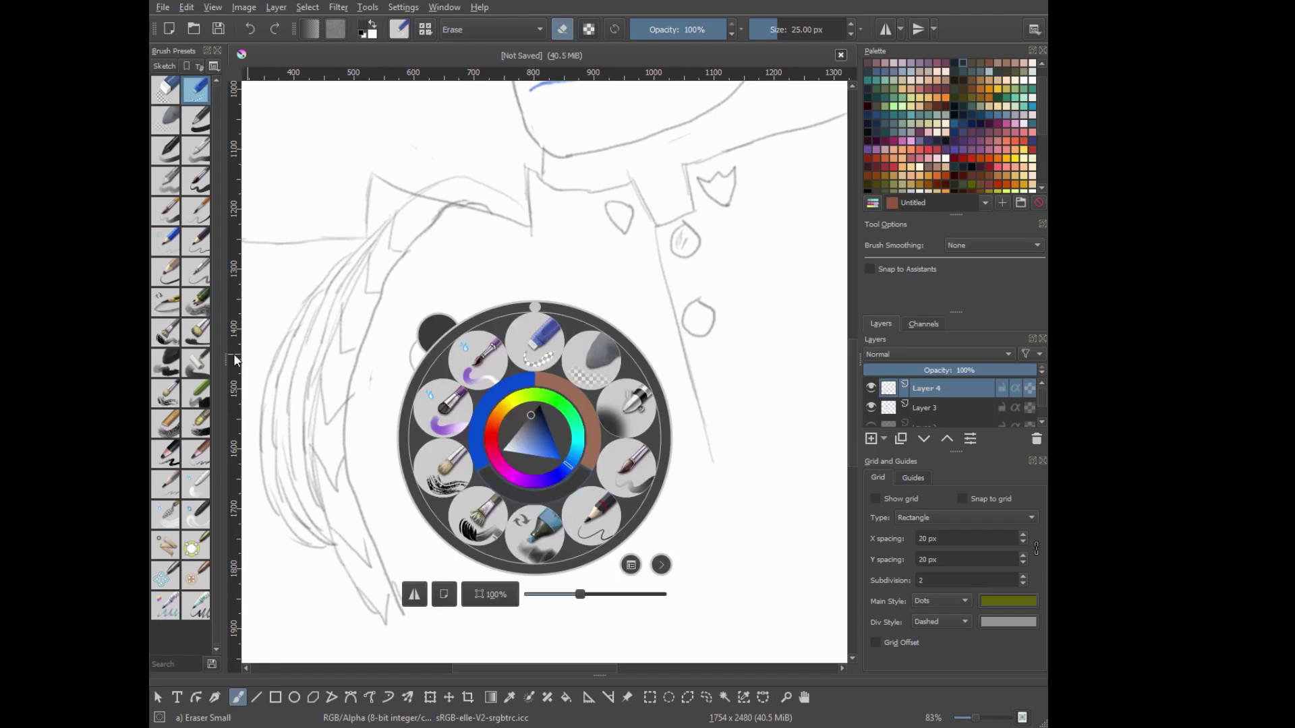
click(593, 519)
scroll(515, 281, down, 3)
drag(439, 314, 435, 354)
right_click(439, 300)
key(ctrl+z)
Redraw the pocket with a round button and a pendant hanging below it
drag(416, 275, 426, 342)
drag(548, 276, 526, 343)
drag(419, 341, 529, 342)
drag(465, 314, 445, 394)
mouse_move(462, 342)
mouse_down()
mouse_move(467, 383)
mouse_move(355, 532)
mouse_move(266, 411)
mouse_move(355, 358)
mouse_up()
Extend the cape edge in a long curve beneath the pocket
key(e)
right_click(424, 422)
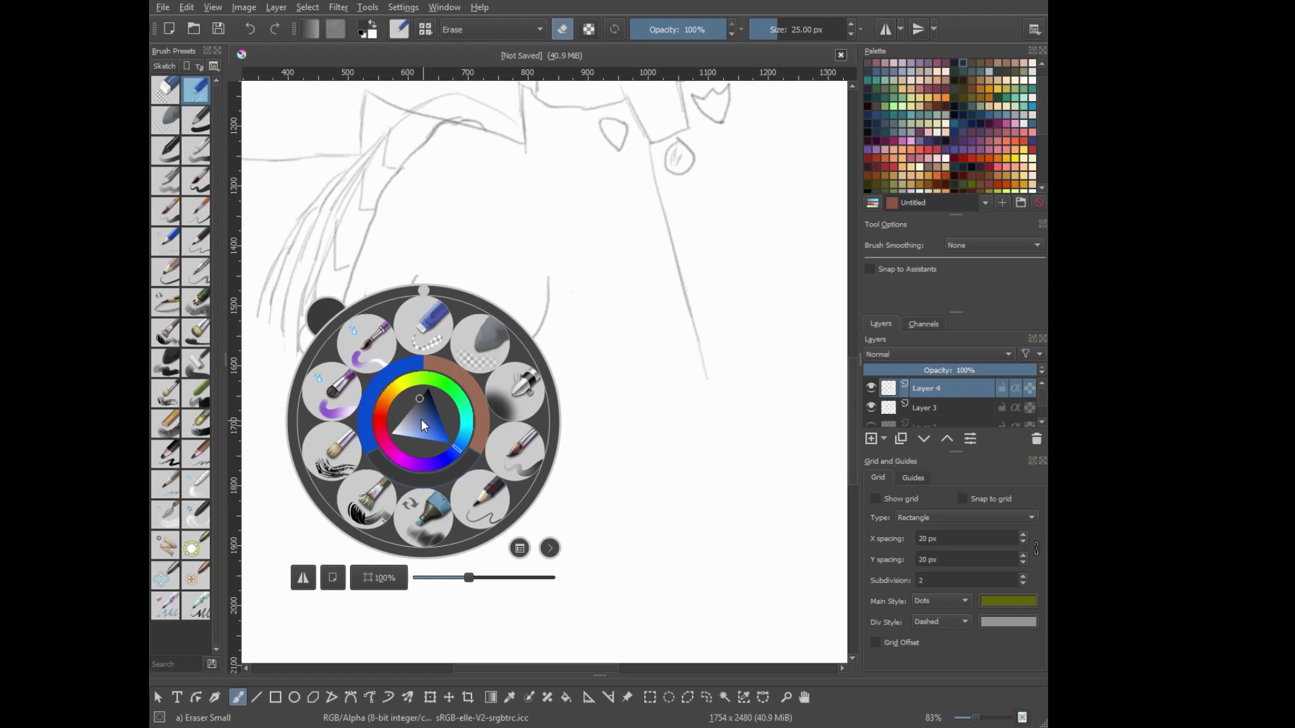
key(e)
mouse_move(347, 349)
mouse_down()
mouse_move(441, 396)
mouse_move(367, 650)
mouse_up()
Draw the long edges of the hanging band and add zigzag fur marks along the cape
mouse_move(313, 351)
mouse_down()
mouse_move(330, 398)
mouse_move(347, 651)
mouse_up()
drag(293, 337, 441, 378)
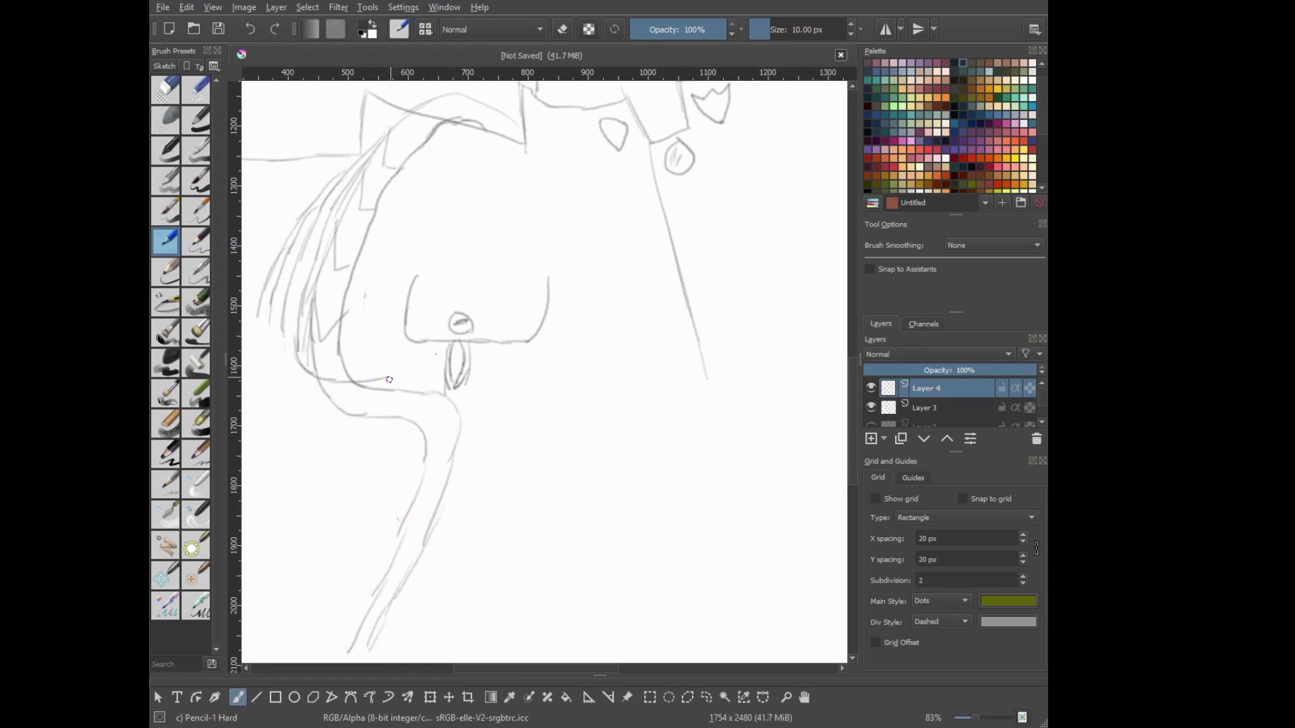
mouse_move(285, 348)
mouse_down()
mouse_move(413, 383)
mouse_move(374, 413)
mouse_move(403, 401)
mouse_move(456, 462)
mouse_up()
drag(413, 532, 423, 554)
drag(356, 207, 357, 244)
drag(384, 152, 385, 192)
drag(403, 124, 423, 150)
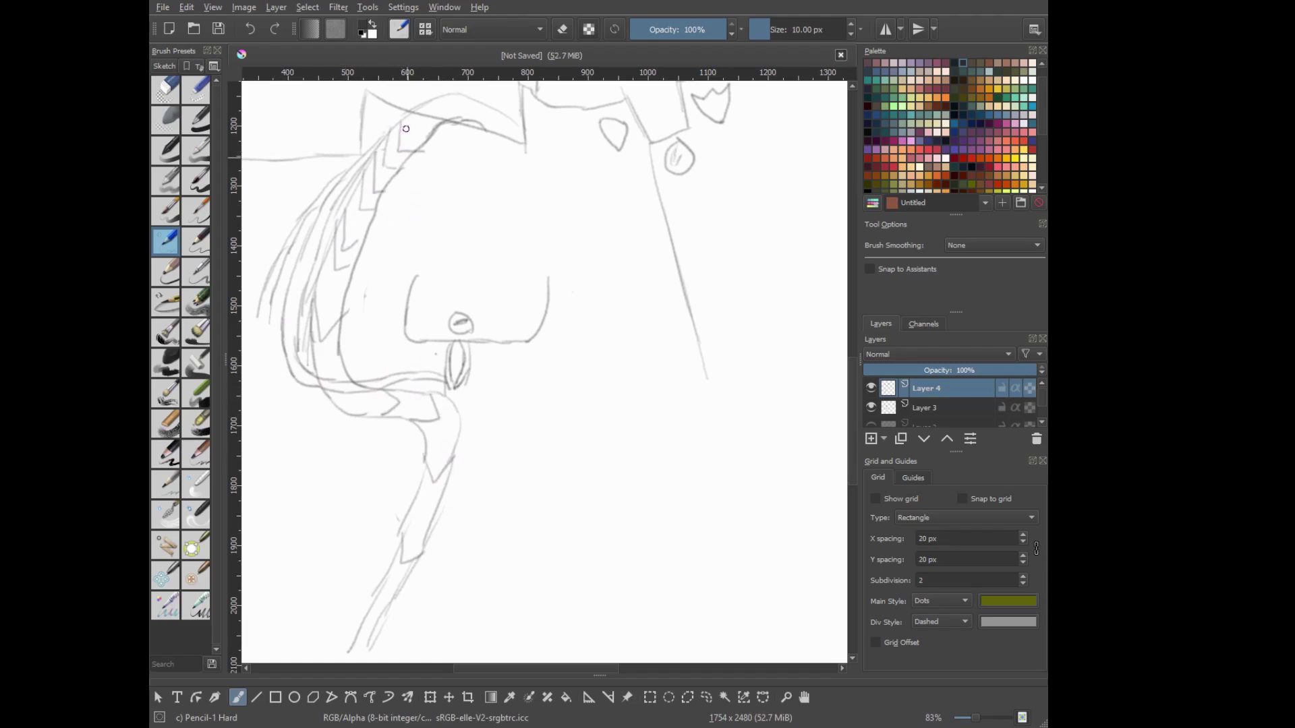
drag(322, 269, 347, 311)
Add fur strokes and the lower outline along the hanging band toward the page bottom
key(e)
right_click(408, 293)
key(e)
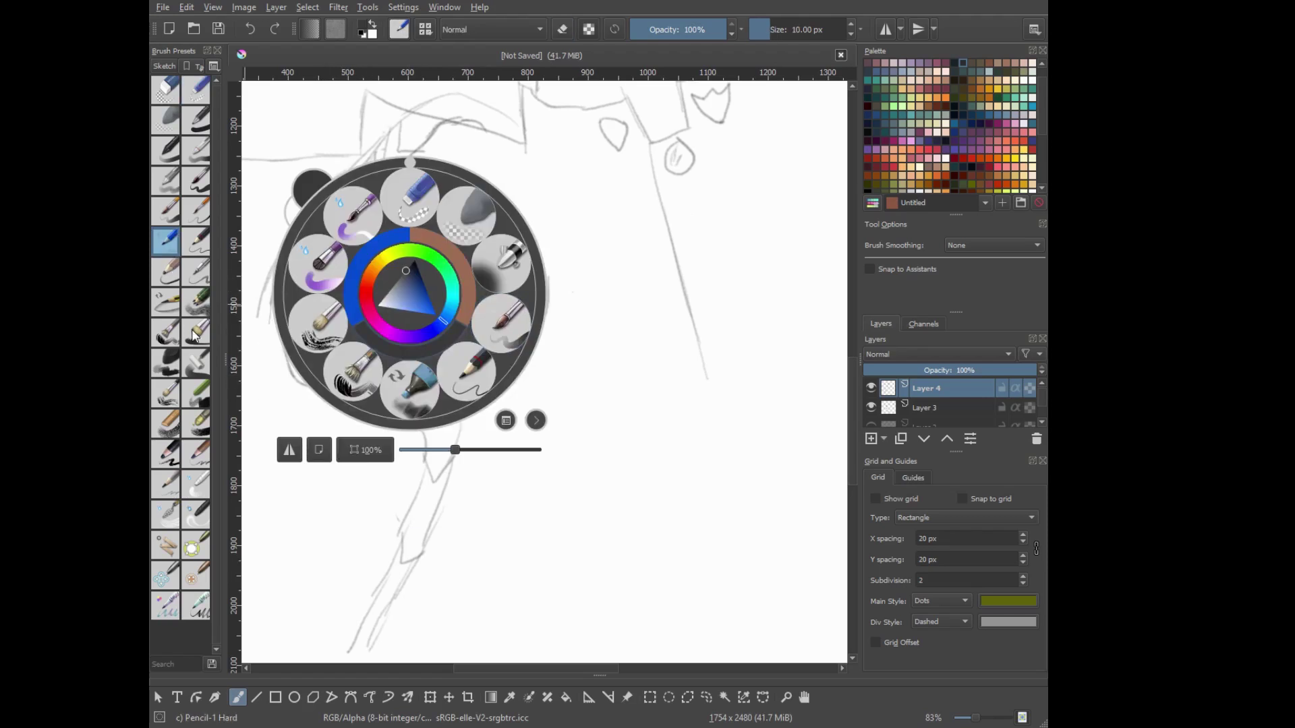
click(236, 362)
mouse_move(257, 307)
mouse_down()
mouse_move(297, 369)
mouse_move(438, 377)
mouse_move(446, 439)
mouse_move(364, 559)
mouse_up()
drag(388, 510, 352, 630)
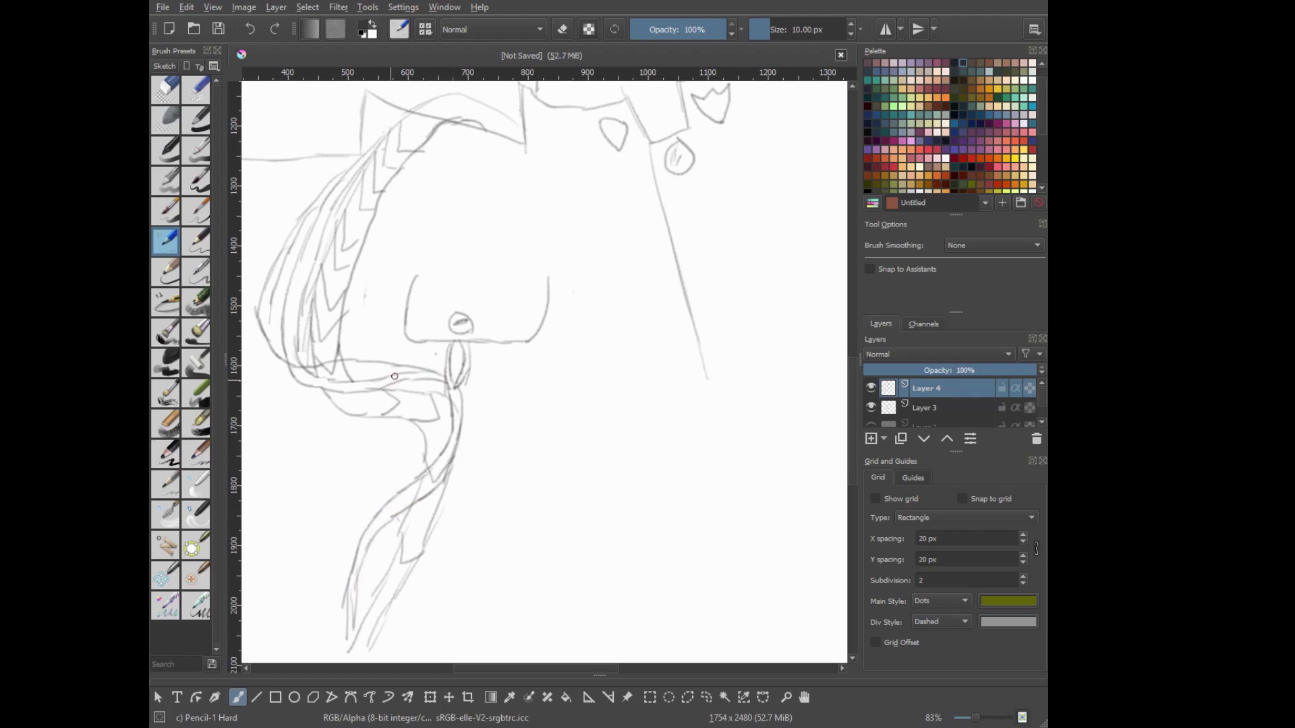
mouse_move(273, 326)
mouse_down()
mouse_move(304, 354)
mouse_move(441, 361)
mouse_move(382, 565)
mouse_up()
drag(452, 426, 376, 632)
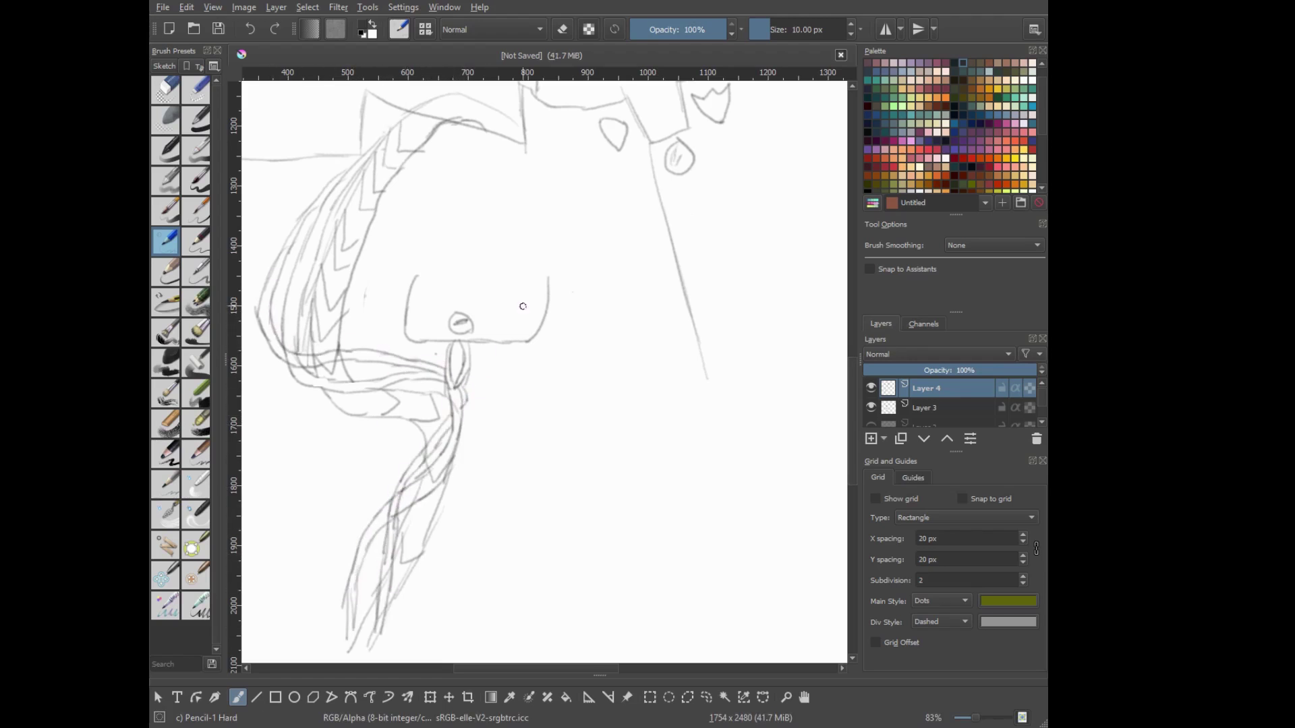
Thicken and reinforce the cape's left outline with extra curves
drag(344, 169, 280, 263)
drag(303, 216, 257, 329)
mouse_move(294, 253)
mouse_down()
mouse_move(267, 347)
mouse_move(282, 345)
mouse_up()
right_click(395, 328)
click(291, 356)
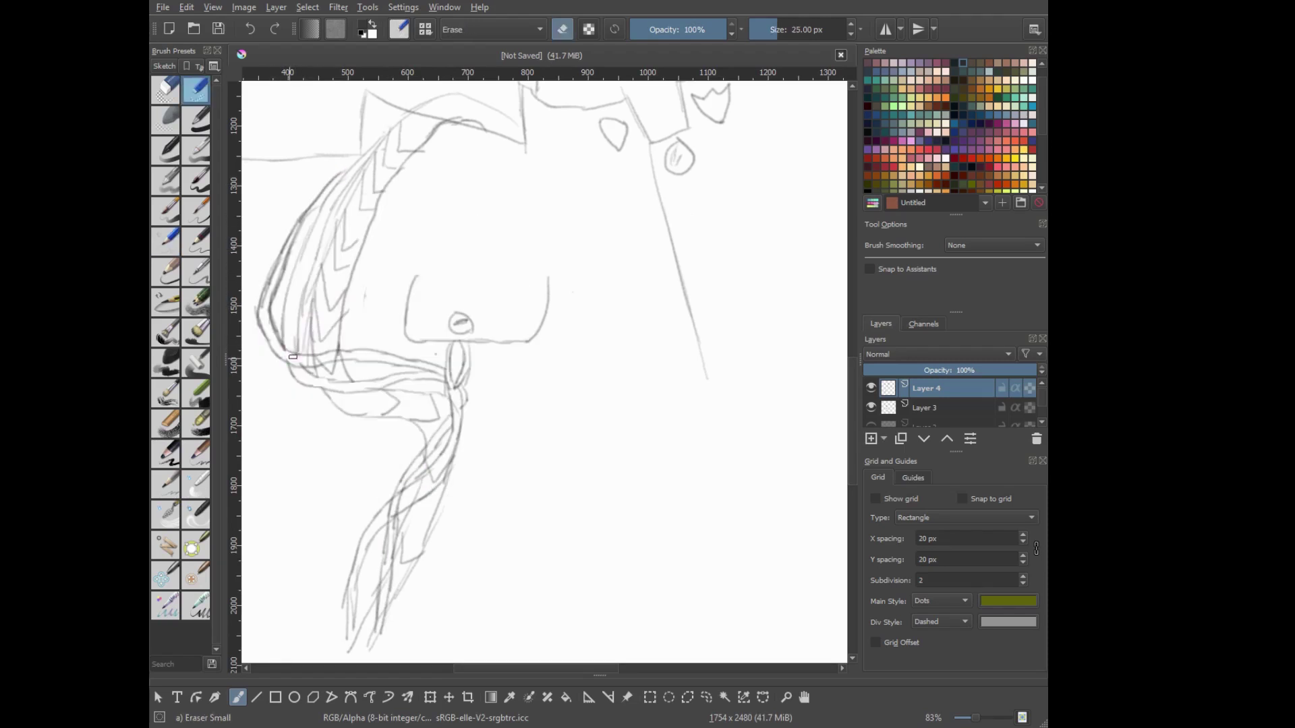
right_click(568, 241)
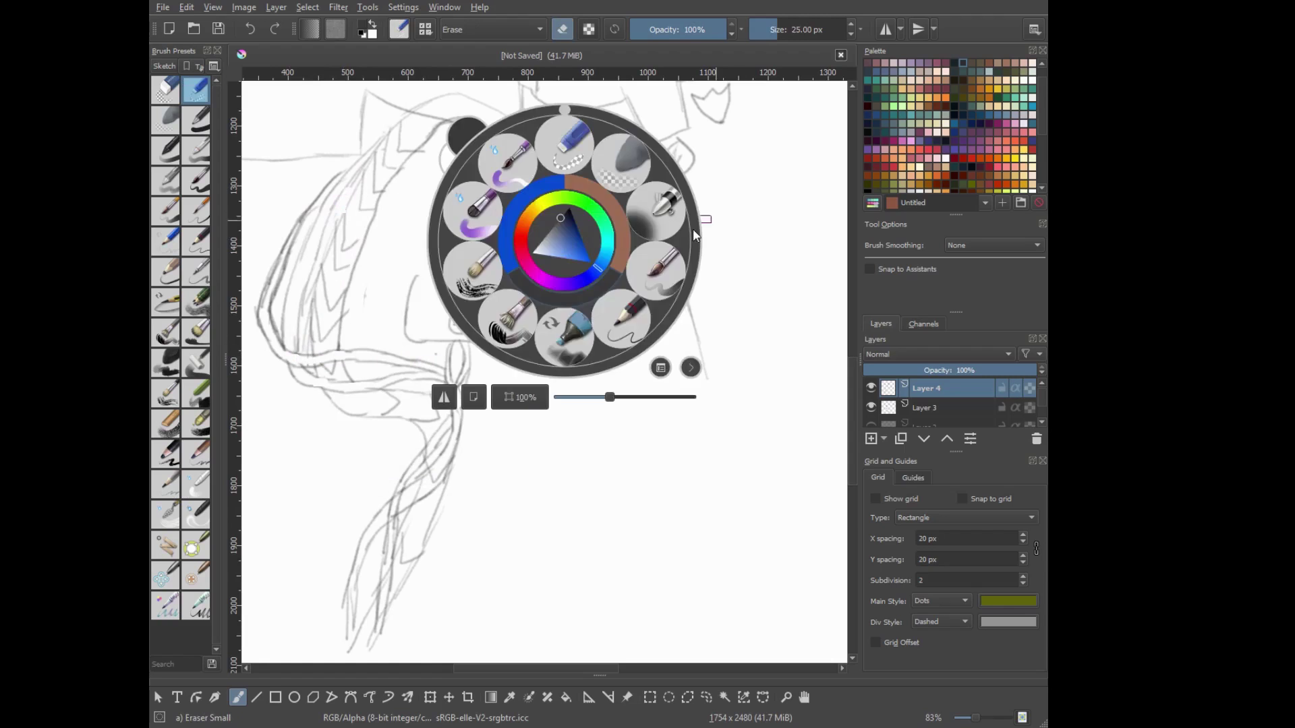
click(455, 217)
drag(316, 213, 280, 344)
drag(318, 261, 294, 350)
drag(307, 233, 383, 139)
Zoom in on the chest and draw the jacket's front edge with Pencil-1 Hard
scroll(633, 308, up, 2)
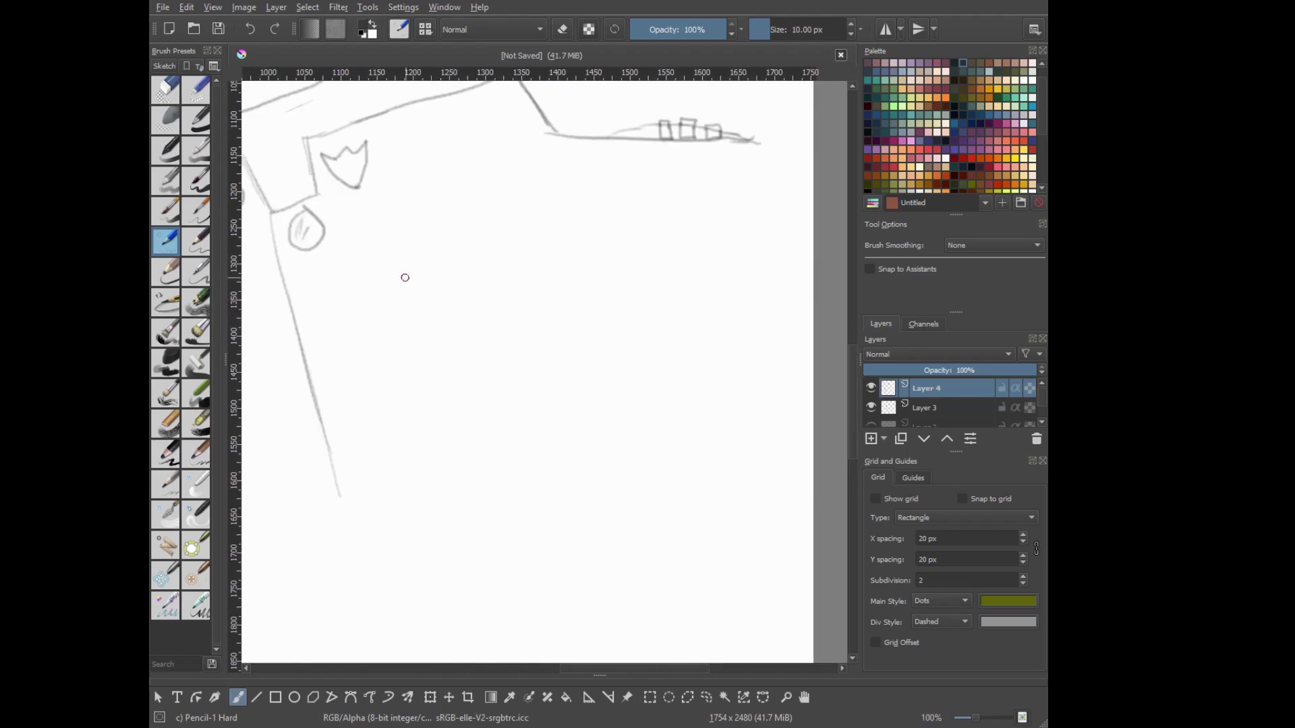
key(/)
right_click(454, 300)
click(395, 201)
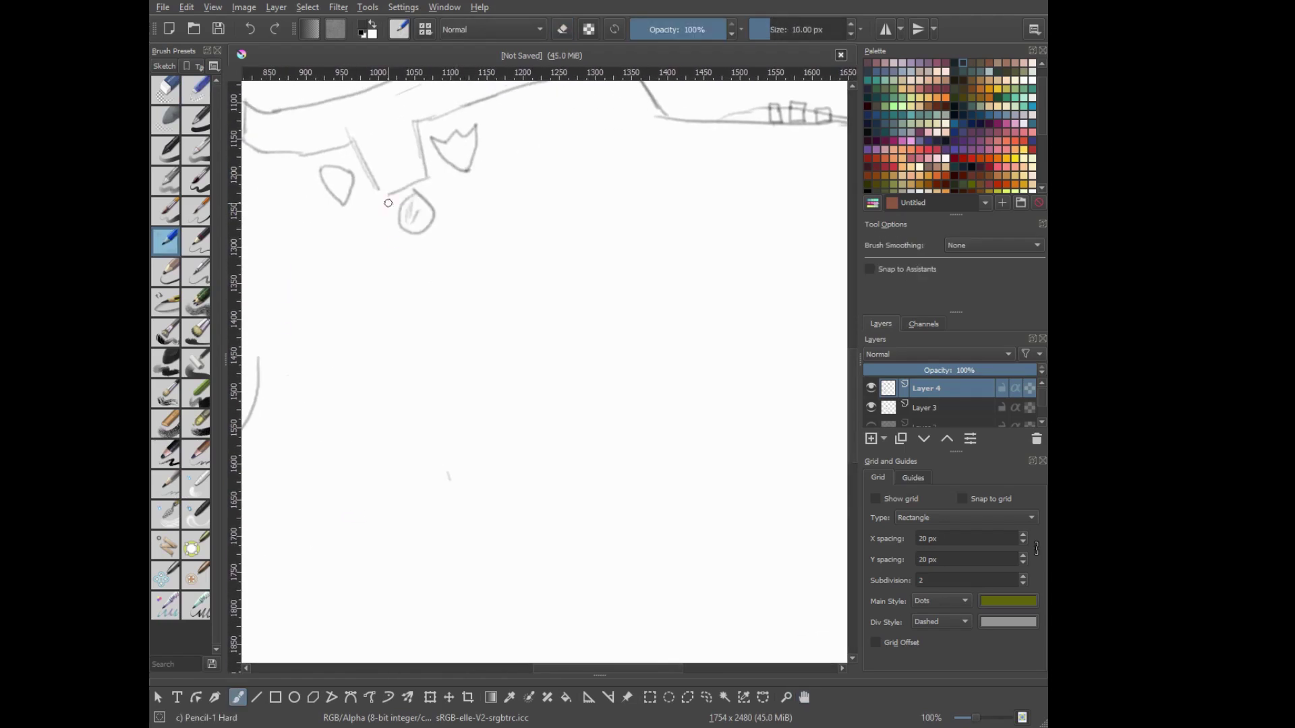
drag(391, 199, 410, 627)
Draw the ribbon bar as a two-row grid of boxes and tick each cell
drag(561, 234, 567, 279)
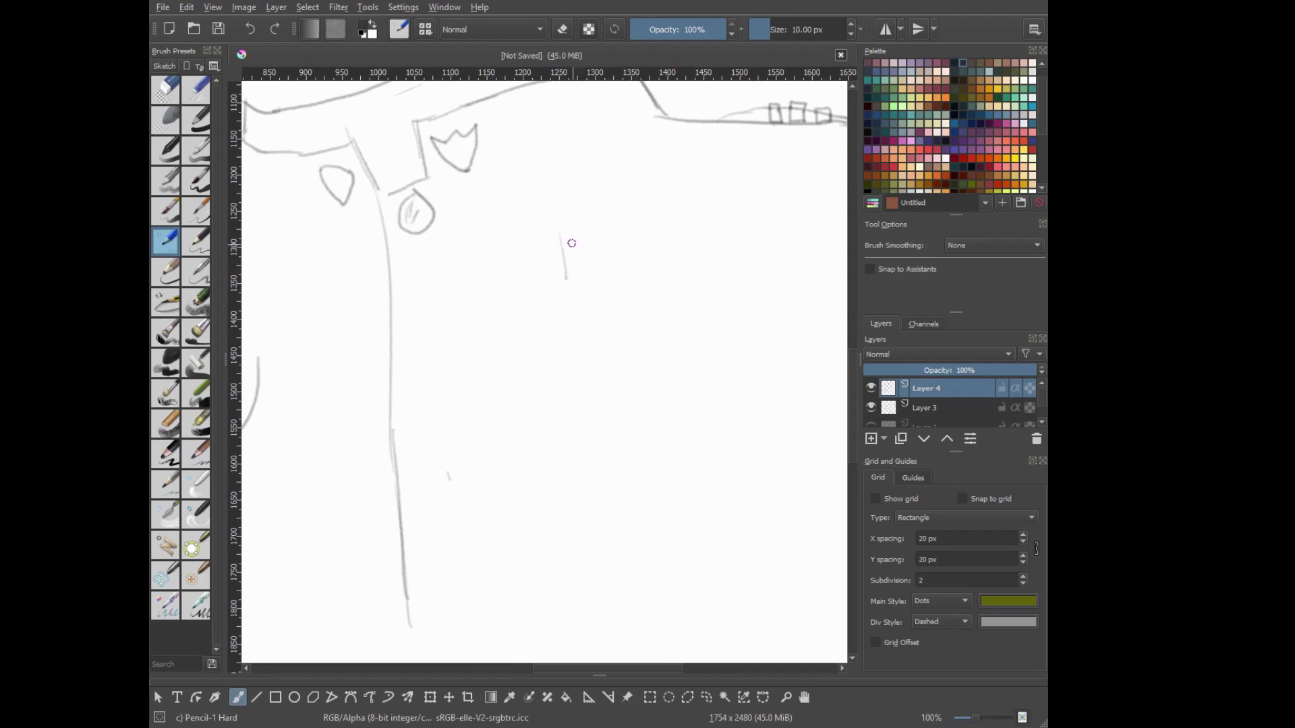
key(ctrl+z)
mouse_move(563, 333)
mouse_down()
mouse_move(561, 280)
mouse_move(789, 319)
mouse_move(564, 362)
mouse_up()
drag(674, 266, 673, 350)
drag(566, 318, 787, 293)
drag(619, 270, 623, 355)
drag(725, 258, 726, 347)
mouse_move(574, 301)
mouse_down()
mouse_move(660, 276)
mouse_move(752, 280)
mouse_up()
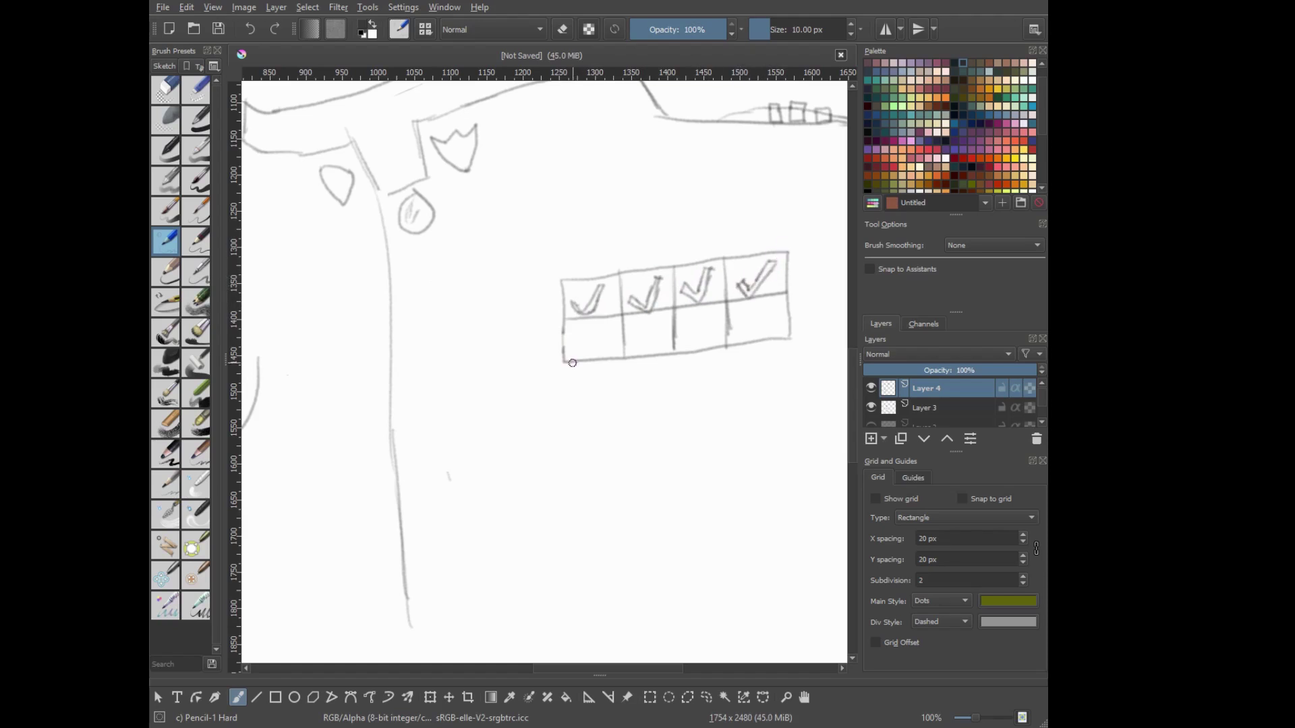
drag(572, 337, 712, 314)
drag(744, 327, 753, 335)
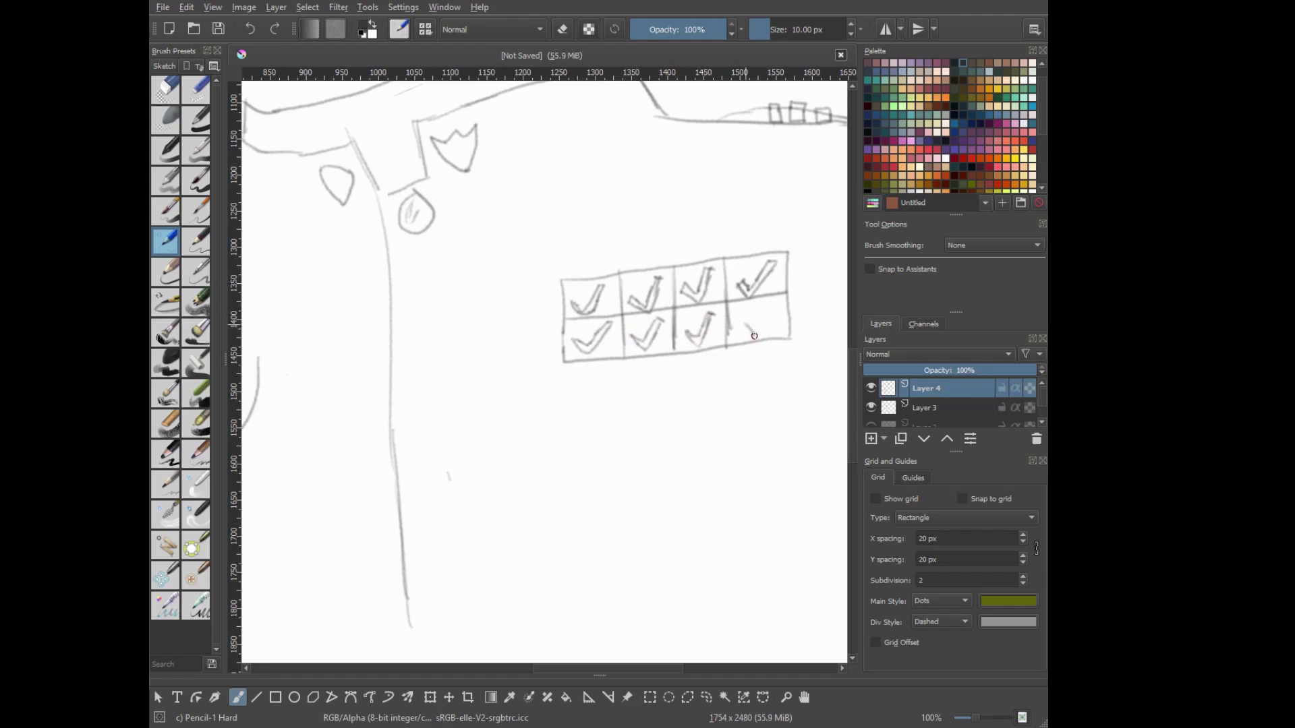
Draw four medals beneath the ribbon bar, plus a star medal and a shield medal
mouse_move(585, 361)
mouse_down()
mouse_move(546, 363)
mouse_move(570, 419)
mouse_up()
key(ctrl+z)
key(ctrl+z)
drag(628, 379, 570, 418)
drag(627, 356, 628, 428)
drag(680, 348, 663, 444)
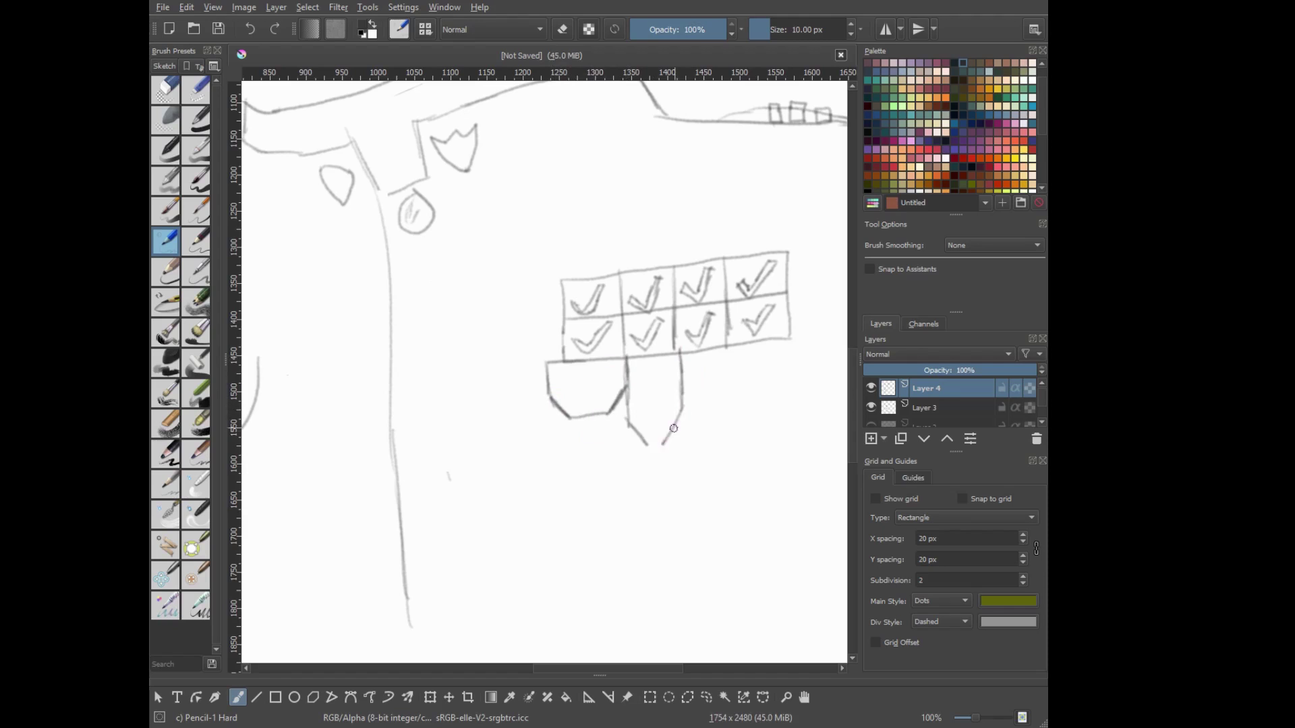
mouse_move(681, 350)
mouse_down()
mouse_move(682, 399)
mouse_move(729, 347)
mouse_move(727, 419)
mouse_up()
drag(731, 348, 757, 432)
drag(801, 337, 788, 425)
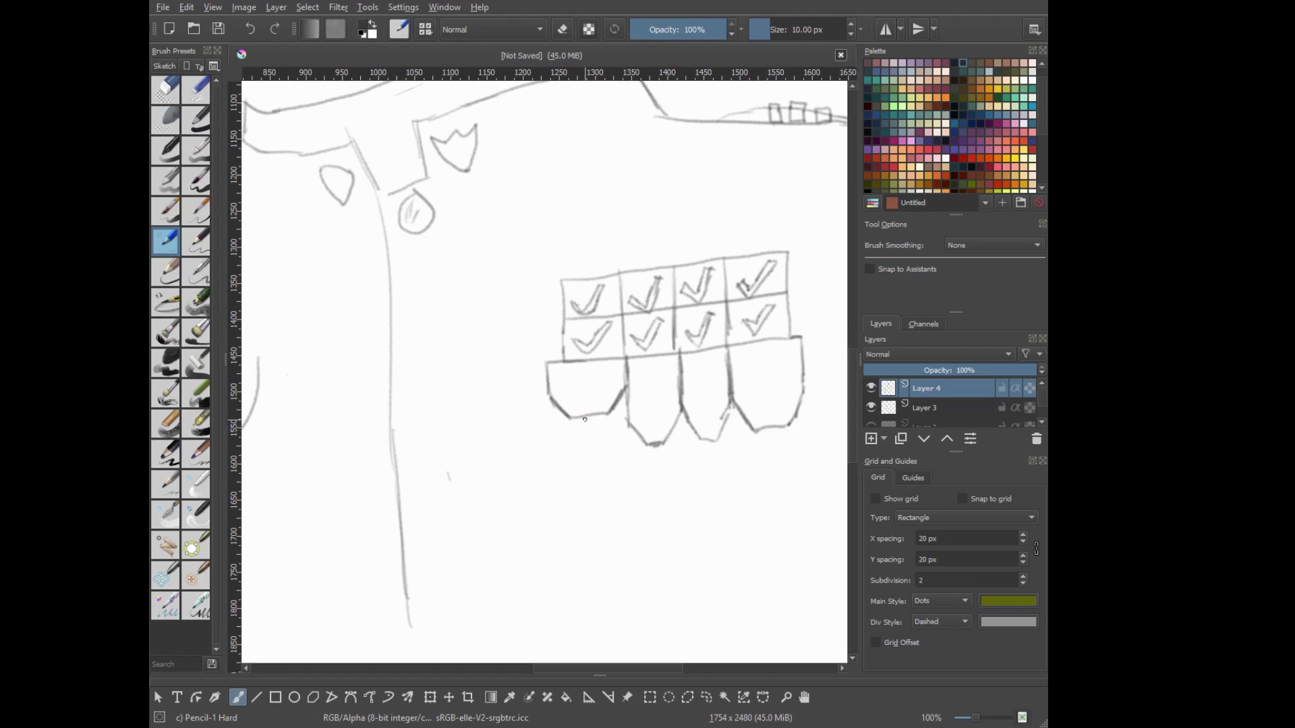
drag(568, 429, 578, 446)
mouse_move(588, 459)
mouse_down()
mouse_move(574, 476)
mouse_move(596, 482)
mouse_move(615, 469)
mouse_move(617, 443)
mouse_up()
drag(760, 430, 787, 432)
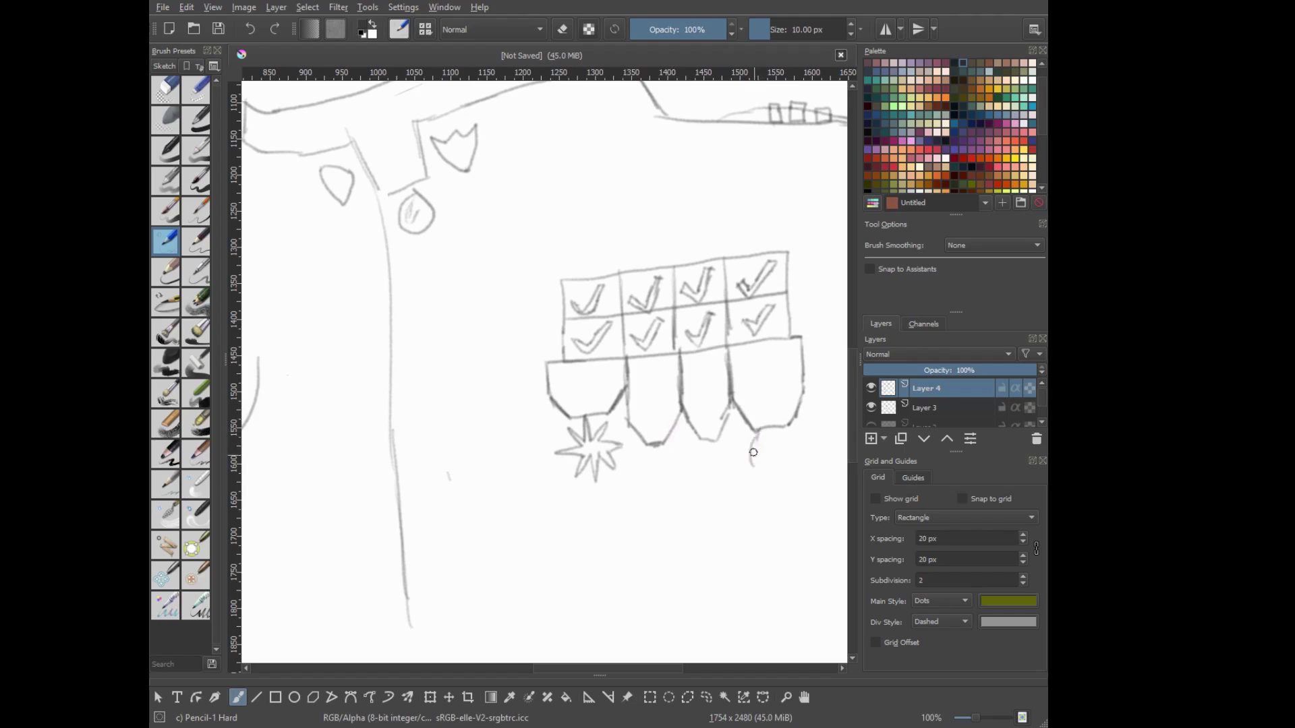
Hatch the four medals with vertical strokes and darken their edges
mouse_move(584, 362)
mouse_down()
mouse_move(588, 415)
mouse_move(553, 397)
mouse_up()
mouse_move(619, 386)
mouse_down()
mouse_move(618, 362)
mouse_move(621, 388)
mouse_up()
drag(637, 354, 644, 443)
mouse_move(649, 357)
mouse_down()
mouse_move(651, 443)
mouse_move(656, 420)
mouse_move(663, 442)
mouse_move(672, 423)
mouse_up()
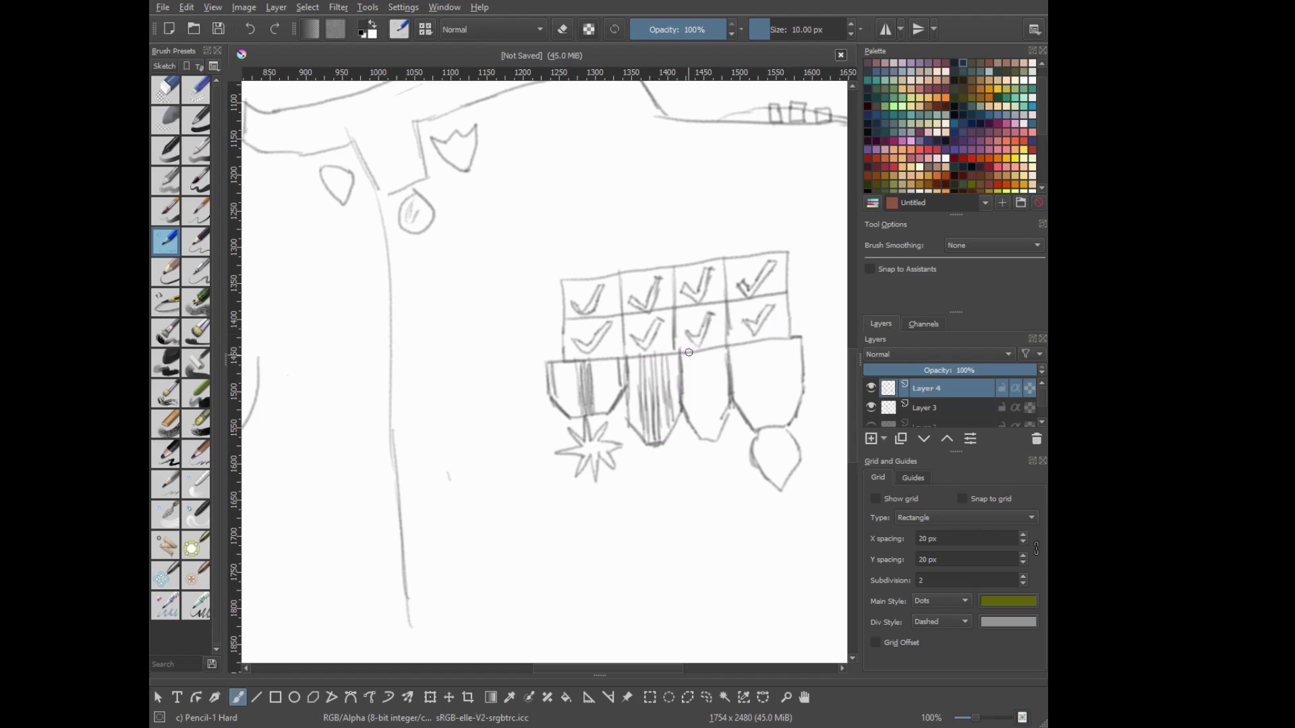
mouse_move(688, 352)
mouse_down()
mouse_move(697, 435)
mouse_move(718, 433)
mouse_up()
drag(751, 341, 753, 427)
drag(784, 335, 788, 417)
drag(797, 335, 799, 395)
drag(734, 343, 737, 407)
drag(799, 339, 802, 387)
drag(651, 356, 654, 435)
drag(653, 352, 657, 441)
Switch to Eraser Small and pan up toward the face
right_click(693, 246)
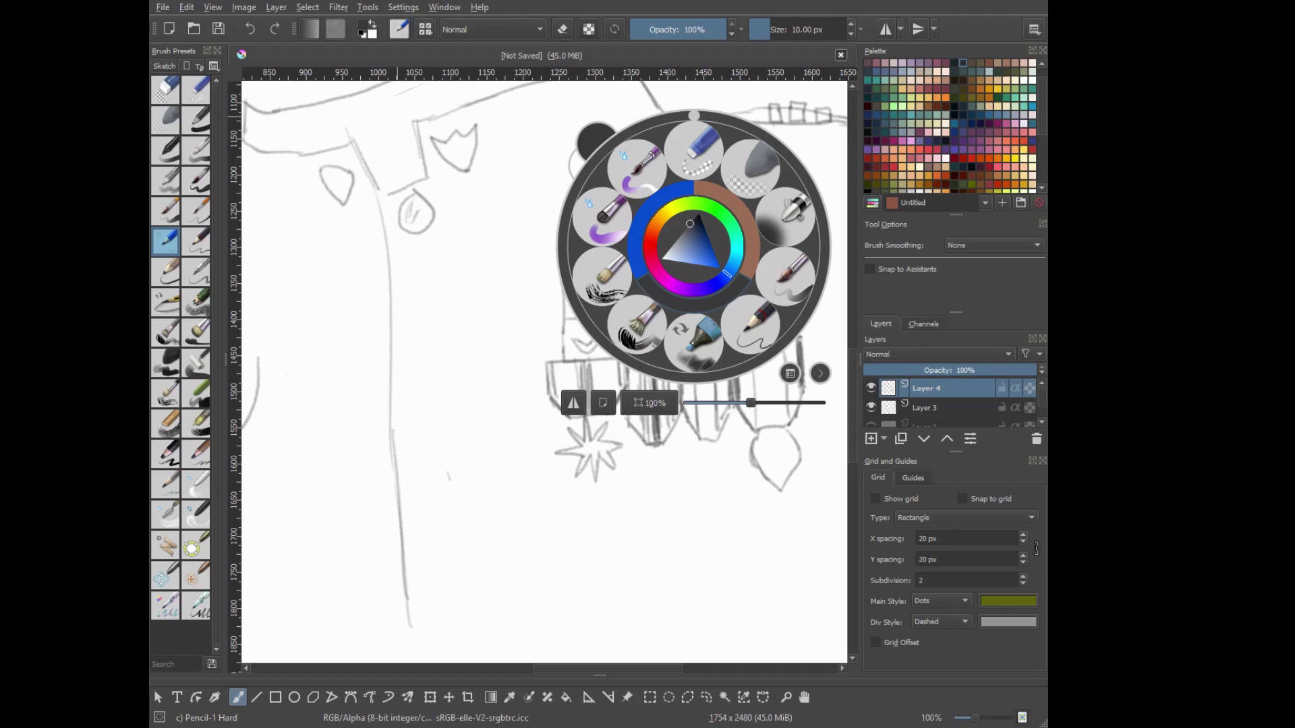
click(695, 154)
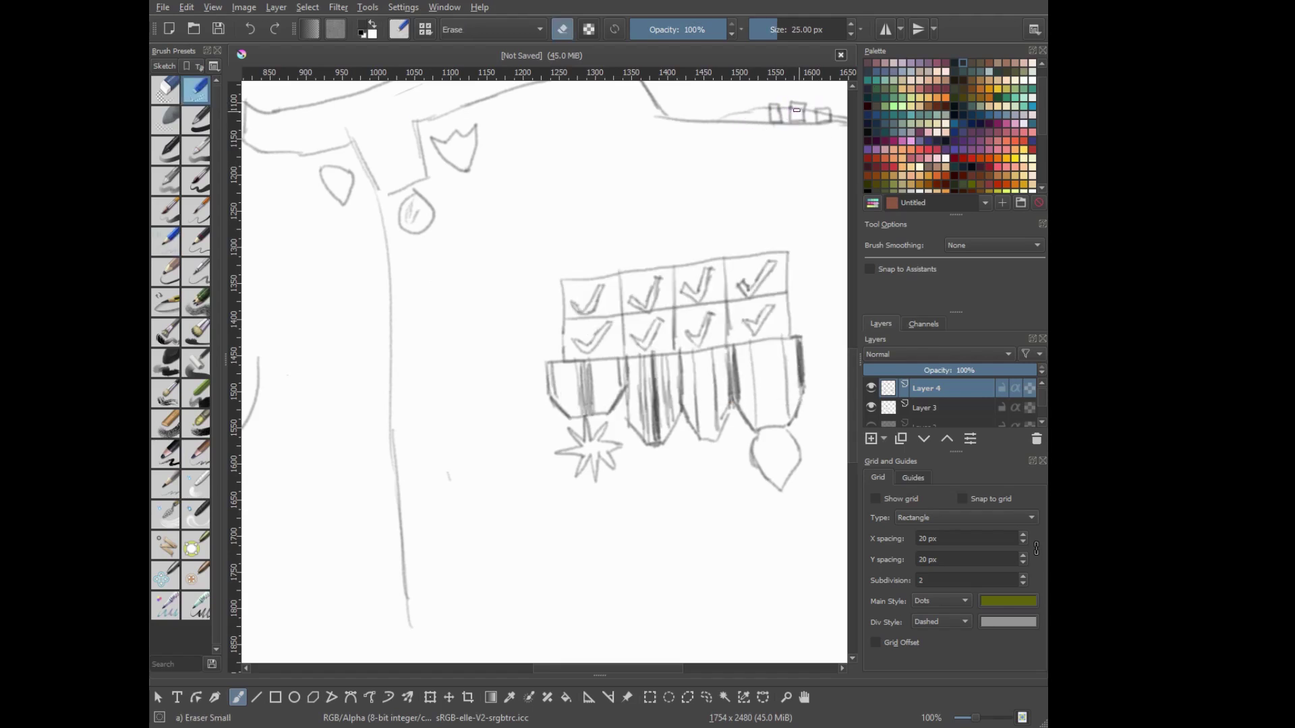
mouse_move(669, 141)
mouse_down()
mouse_move(703, 288)
mouse_move(838, 660)
mouse_up()
Shade the right eye socket and lower eyelid, then hide the blue sketch layer
right_click(616, 256)
click(492, 280)
drag(487, 288, 531, 261)
drag(513, 307, 559, 301)
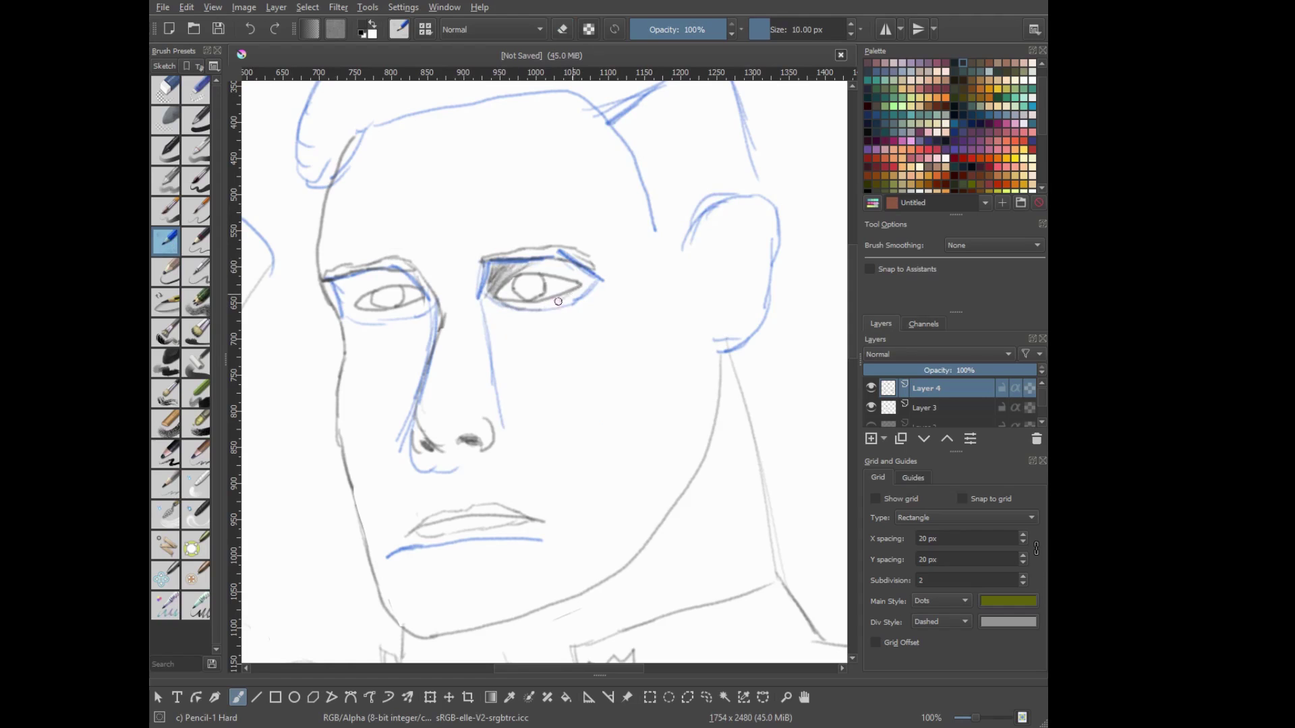
click(870, 408)
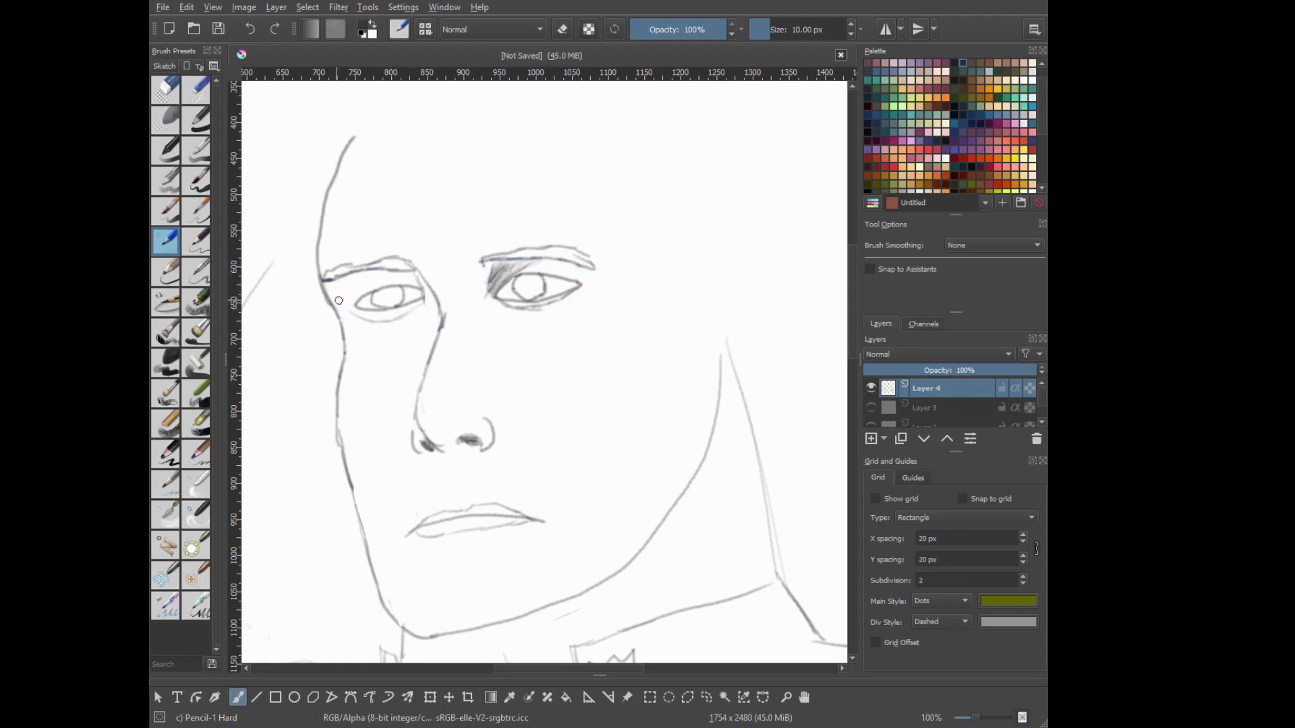
Redraw the line below the left brow and outline an H mark on the forehead
drag(329, 281, 341, 331)
right_click(395, 358)
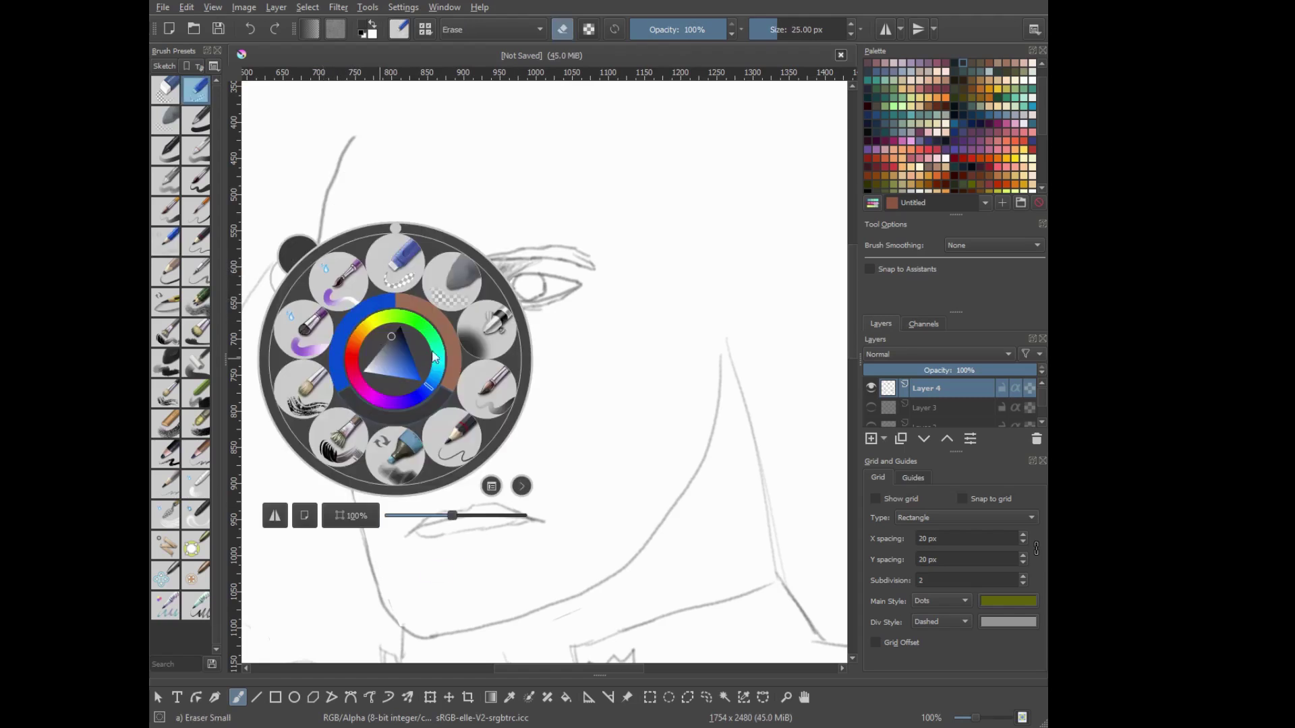
drag(320, 256, 324, 278)
drag(395, 165, 425, 230)
drag(449, 155, 462, 207)
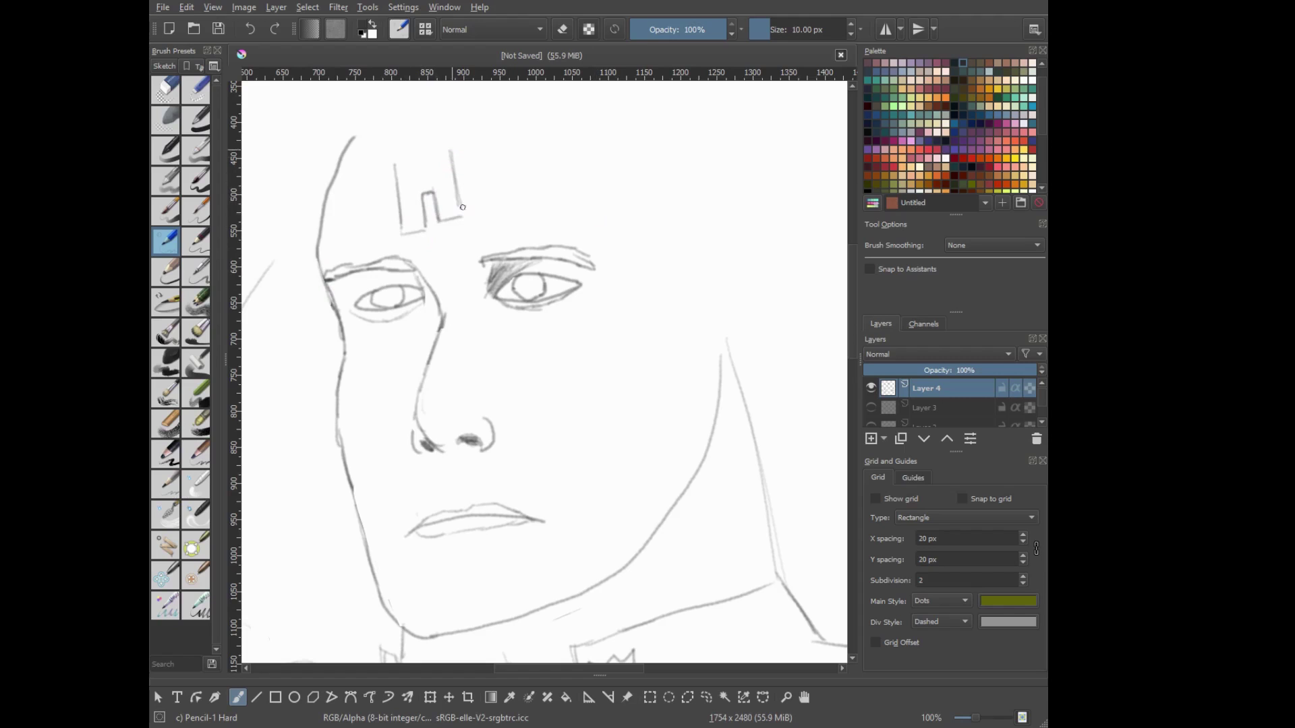
mouse_move(392, 146)
mouse_down()
mouse_move(432, 141)
mouse_move(454, 159)
mouse_up()
Check the sketch layer, hide it again, and draw the inner folds of the ear
click(871, 407)
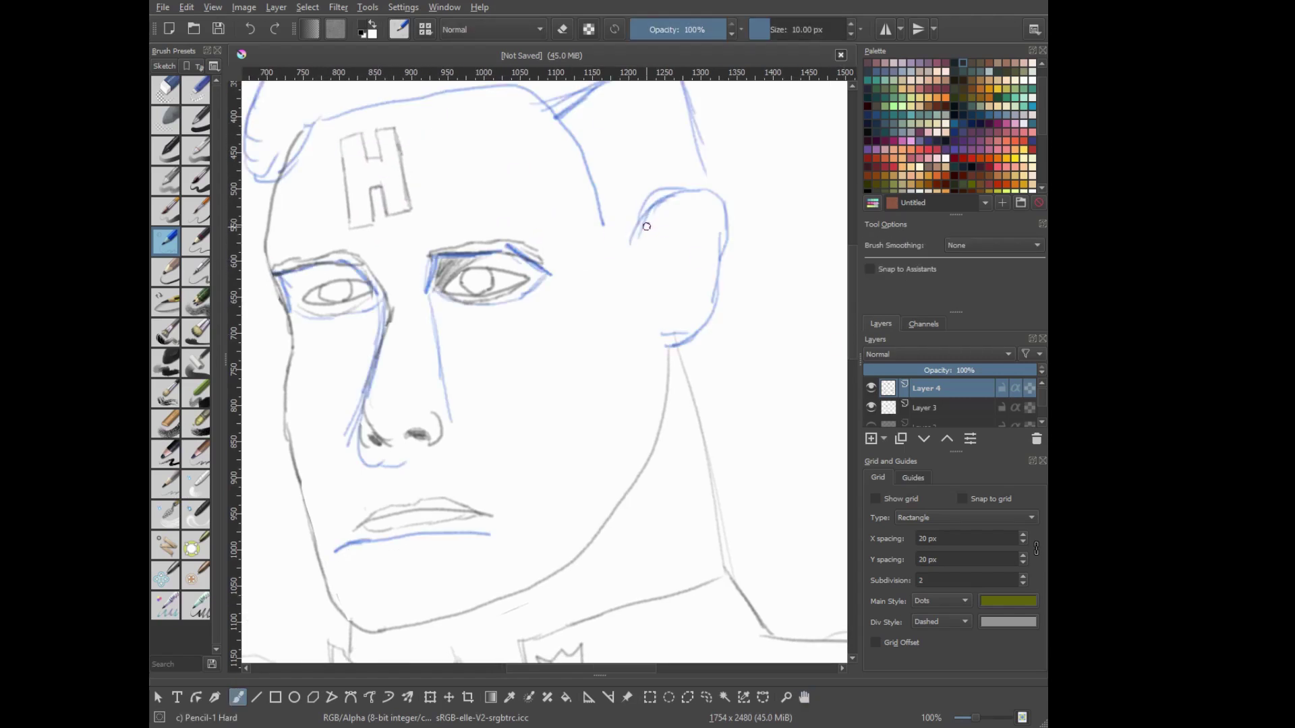
click(869, 405)
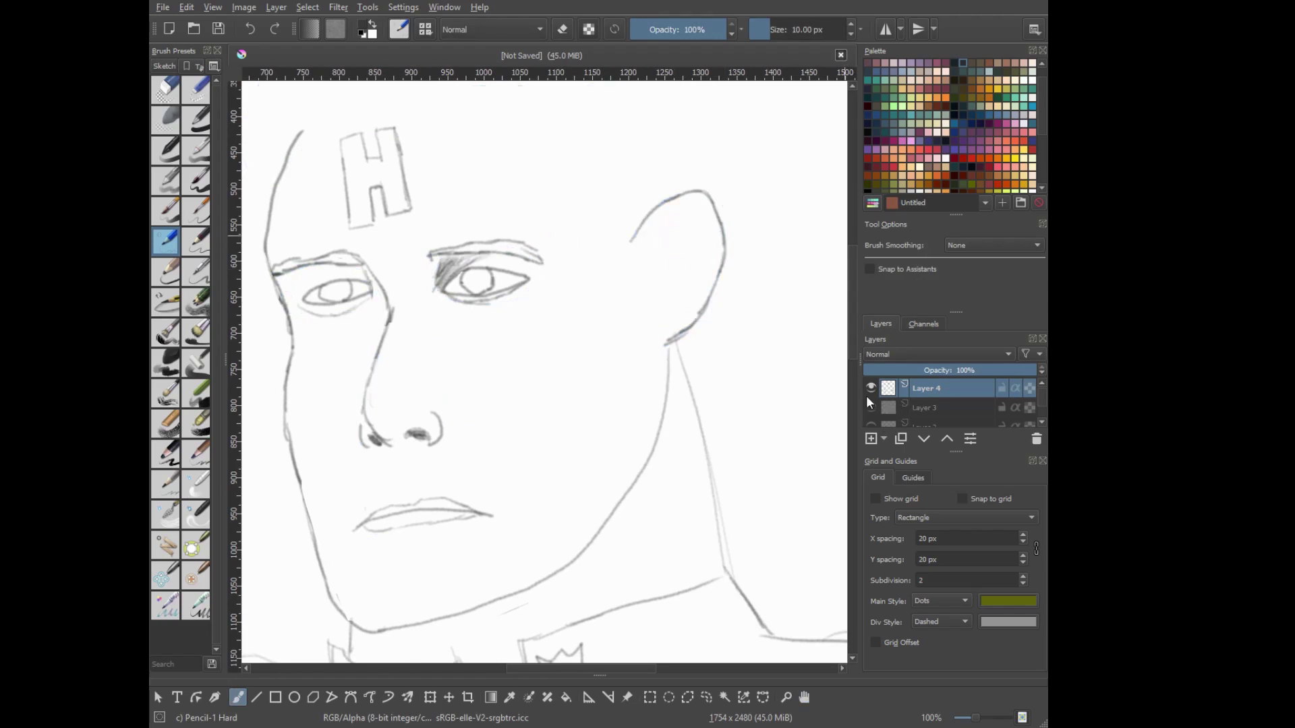
drag(649, 244, 699, 241)
mouse_move(663, 302)
mouse_down()
mouse_move(703, 262)
mouse_move(659, 341)
mouse_up()
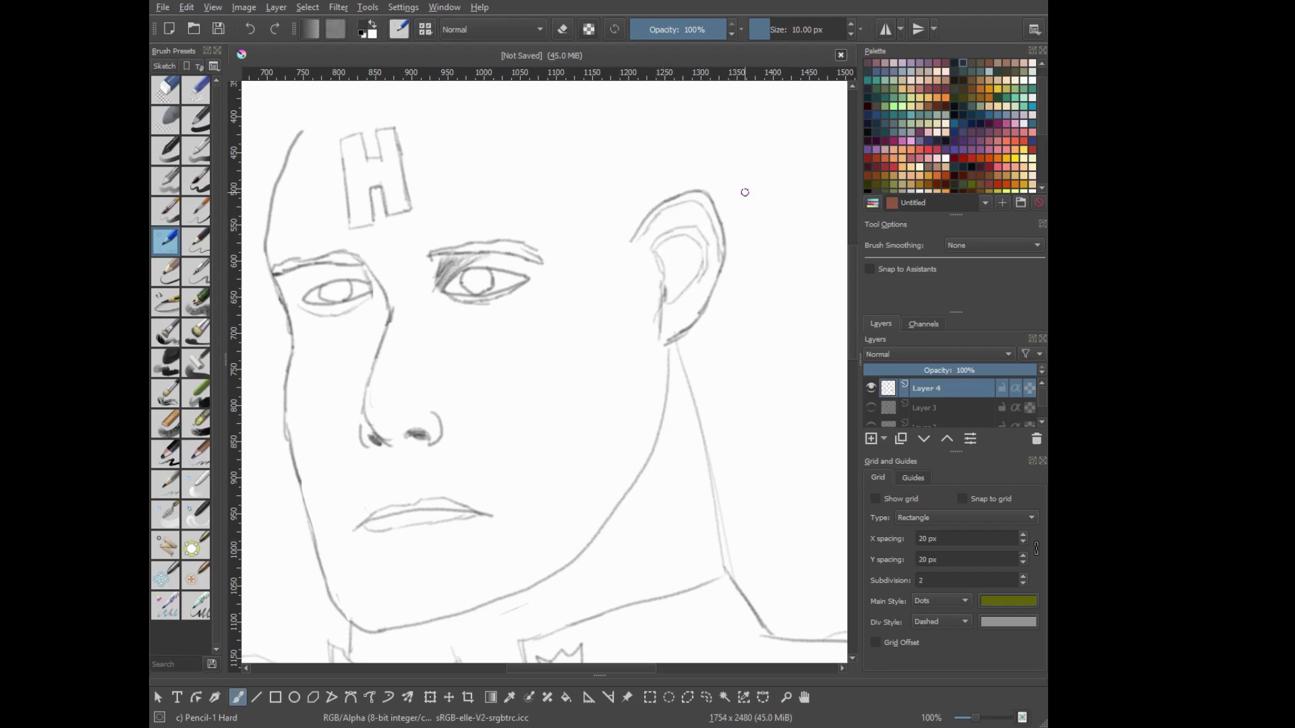
With the blue sketch layer shown, trace the hair's lower-left curve and long outline, then hide it
scroll(592, 232, down, 2)
scroll(593, 231, up, 2)
click(870, 407)
mouse_move(291, 325)
mouse_down()
mouse_move(300, 336)
mouse_move(330, 322)
mouse_up()
mouse_move(278, 259)
mouse_down()
mouse_move(383, 147)
mouse_move(462, 124)
mouse_move(627, 111)
mouse_move(708, 206)
mouse_move(760, 349)
mouse_up()
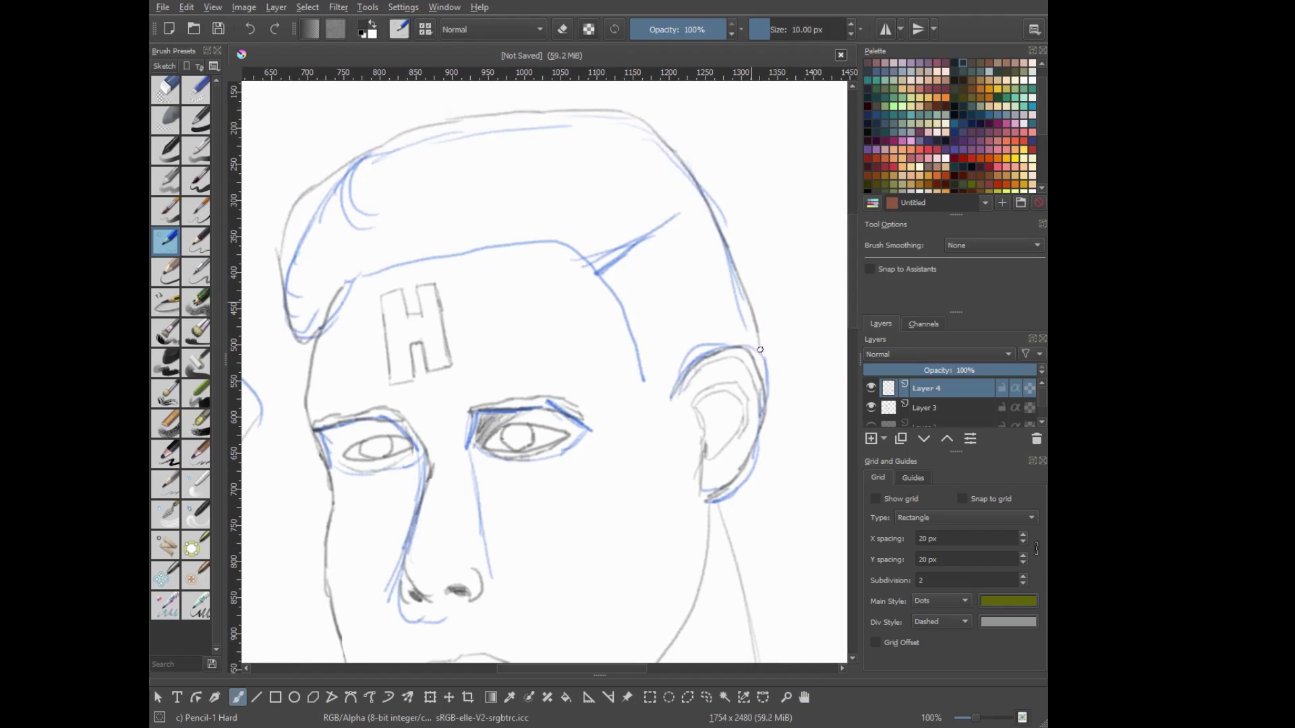
click(870, 407)
Draw the forehead hairline, pointed hair tip, sideburn hatching and hair lines at the top
mouse_move(342, 286)
mouse_down()
mouse_move(515, 231)
mouse_move(617, 224)
mouse_move(671, 398)
mouse_up()
mouse_move(624, 215)
mouse_down()
mouse_move(666, 190)
mouse_move(626, 230)
mouse_move(658, 329)
mouse_up()
drag(628, 239, 664, 376)
mouse_move(646, 229)
mouse_down()
mouse_move(684, 365)
mouse_move(701, 330)
mouse_up()
drag(664, 206, 708, 317)
drag(446, 170, 480, 236)
drag(486, 178, 521, 240)
Strengthen the left outline of the head with several strokes
mouse_move(278, 269)
mouse_down()
mouse_move(289, 341)
mouse_move(276, 260)
mouse_up()
drag(296, 189, 278, 276)
drag(425, 183, 452, 240)
drag(298, 320, 297, 192)
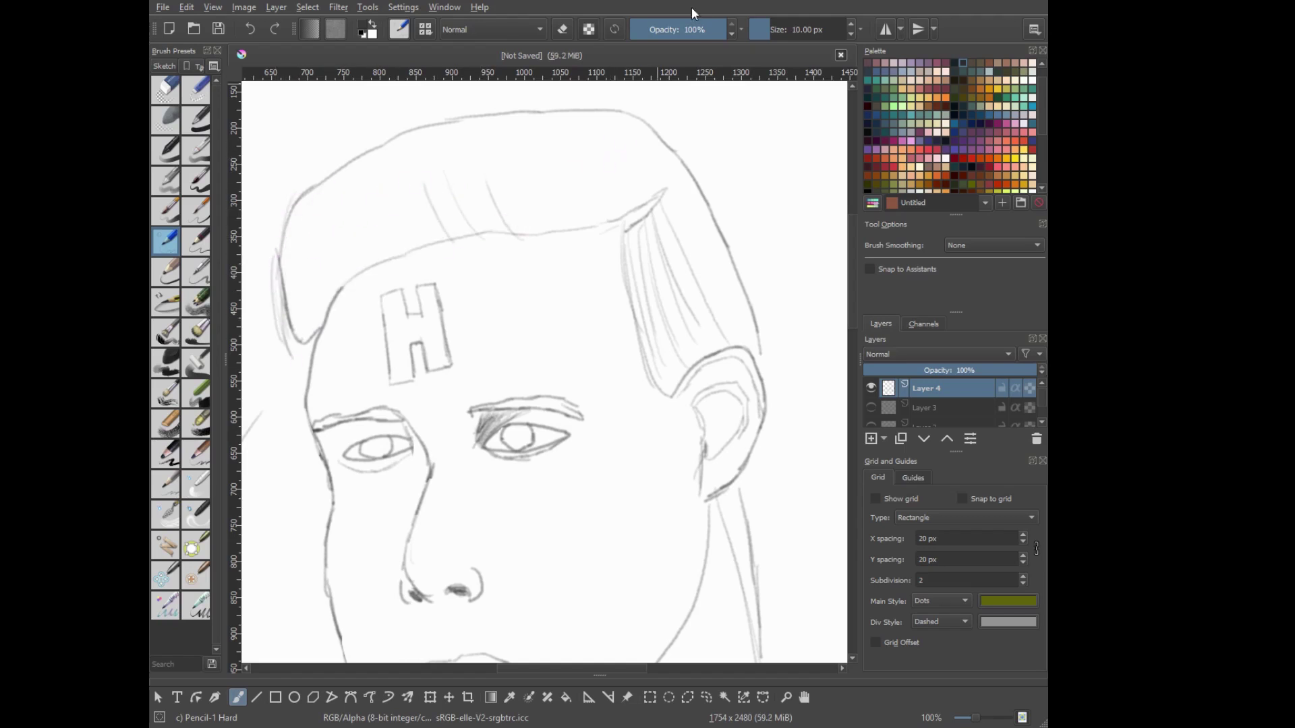
Redraw the left cheek and jaw darker down to the chin, replacing the first attempt
scroll(786, 138, down, 5)
scroll(780, 158, up, 3)
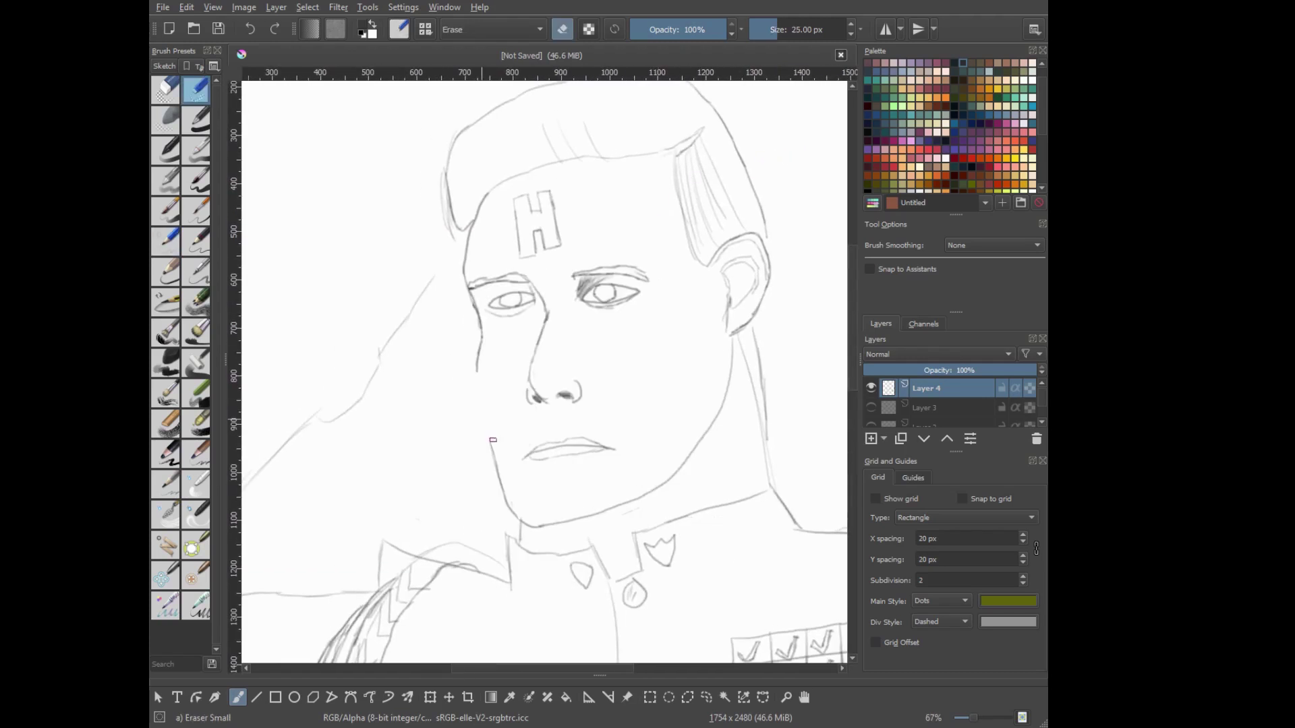
right_click(499, 430)
drag(485, 349, 515, 491)
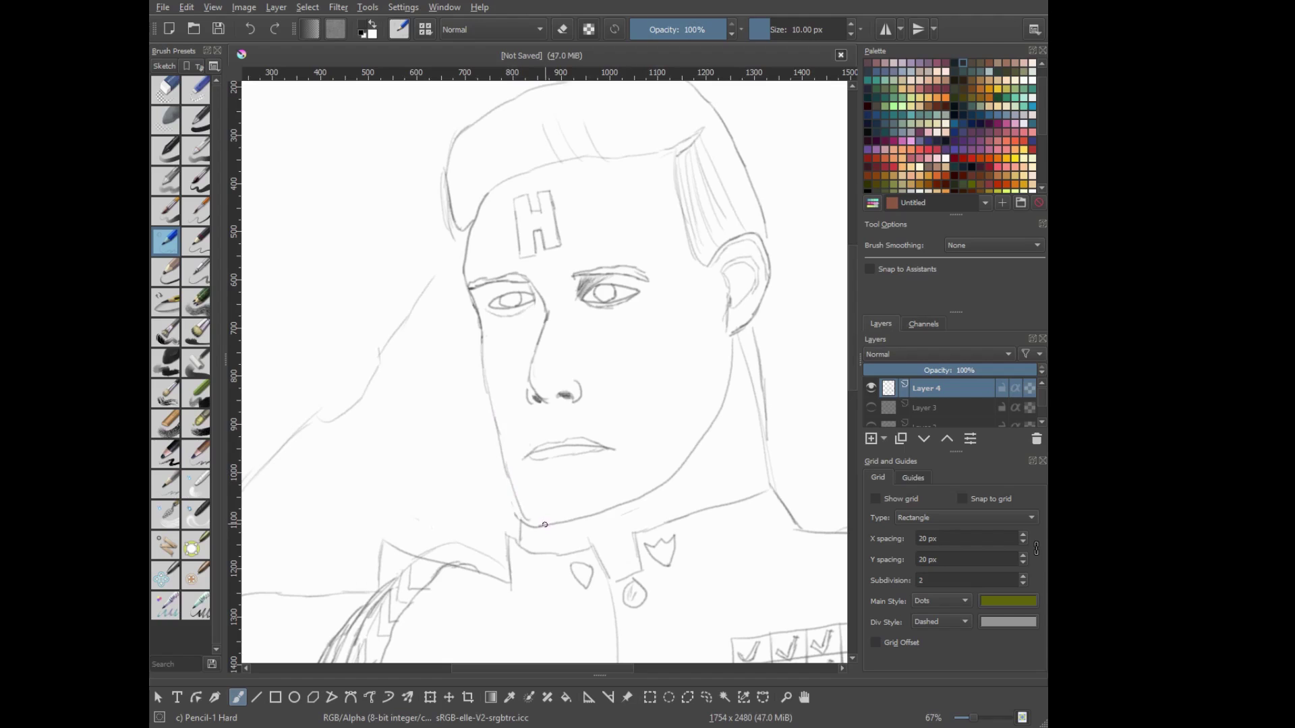
key(ctrl+z)
drag(483, 342, 544, 526)
right_click(547, 453)
click(546, 357)
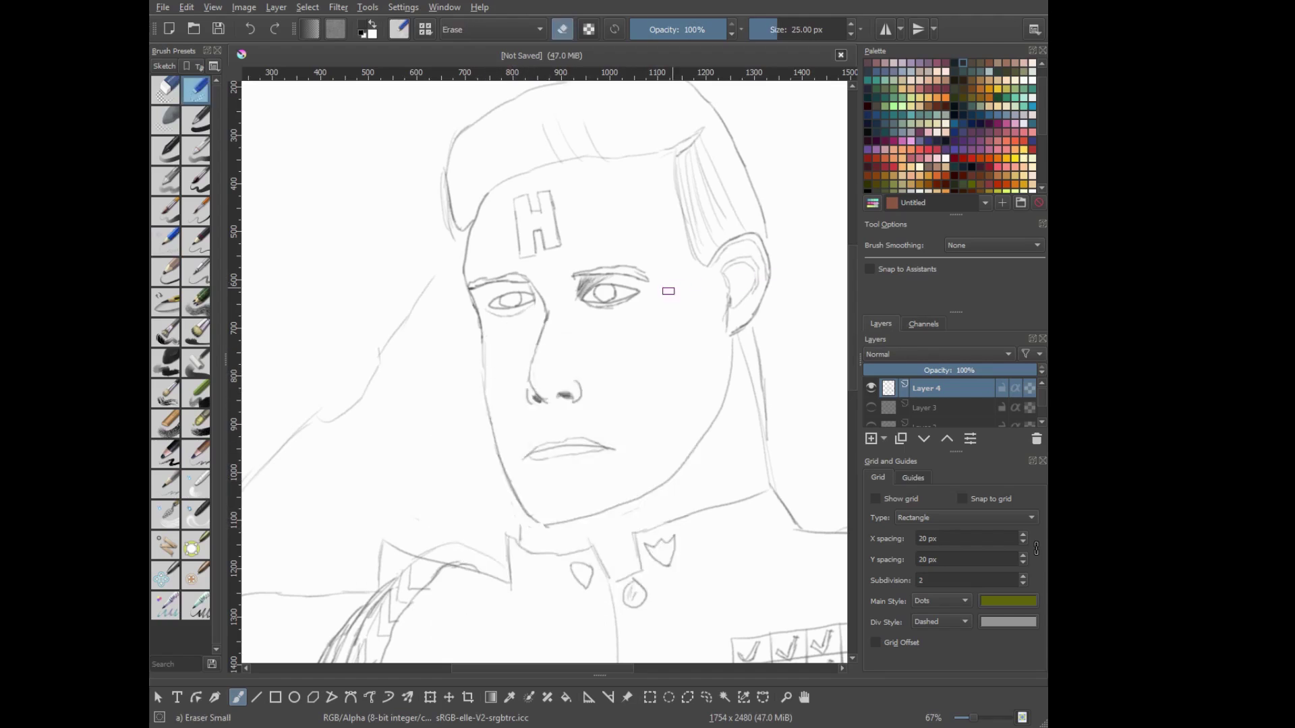
Zoom in on the face and darken the upper eyelid with a ~5 px brush
key(ctrl+plus)
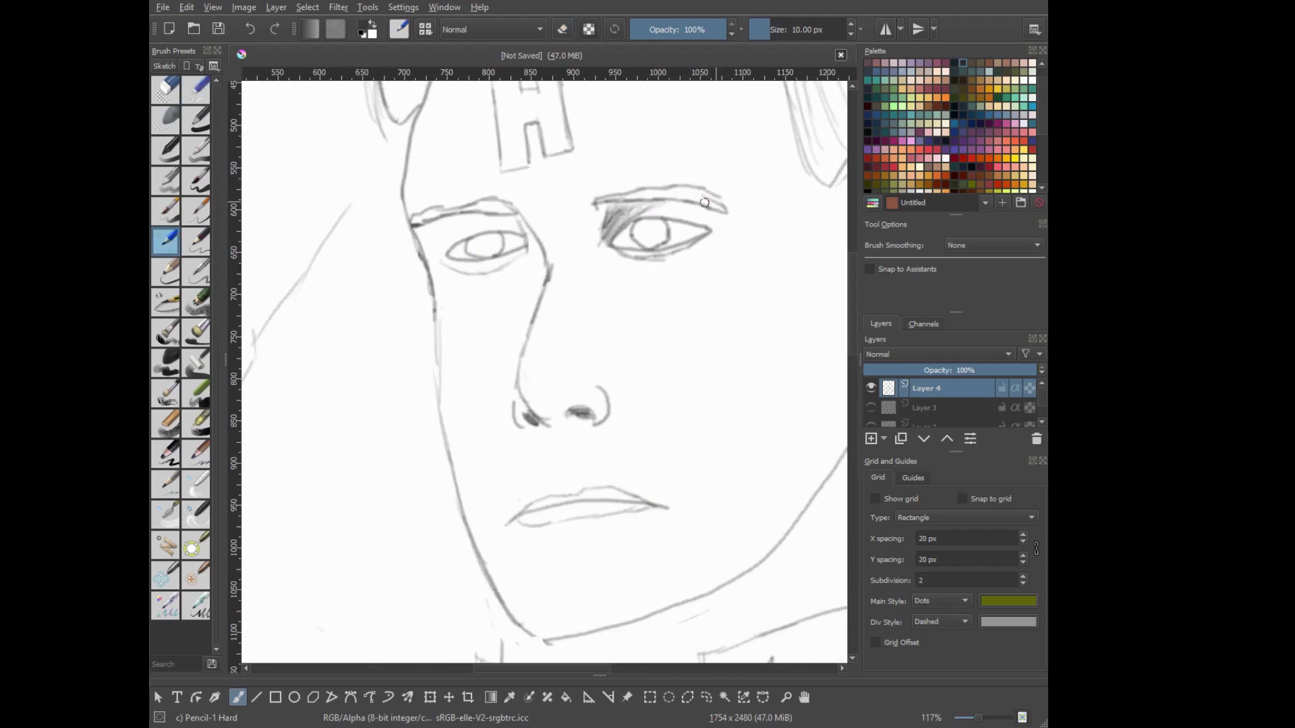
drag(685, 218, 723, 225)
right_click(630, 233)
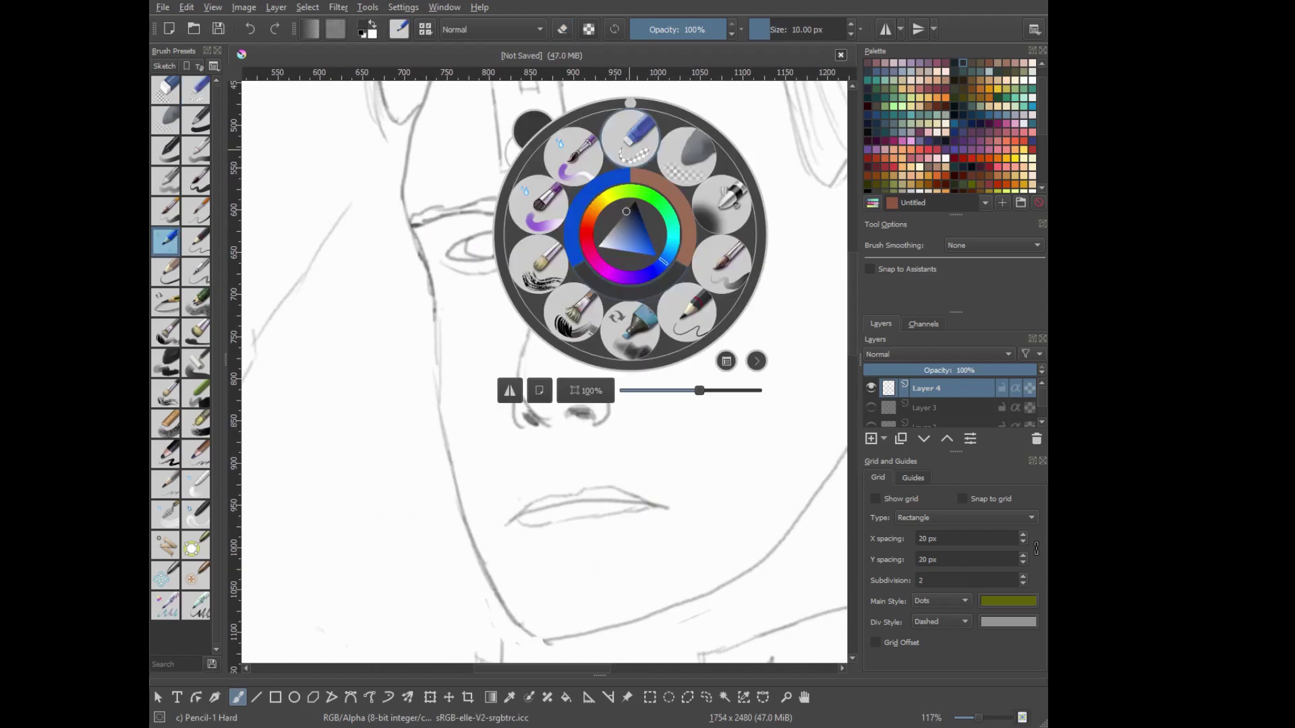
click(631, 223)
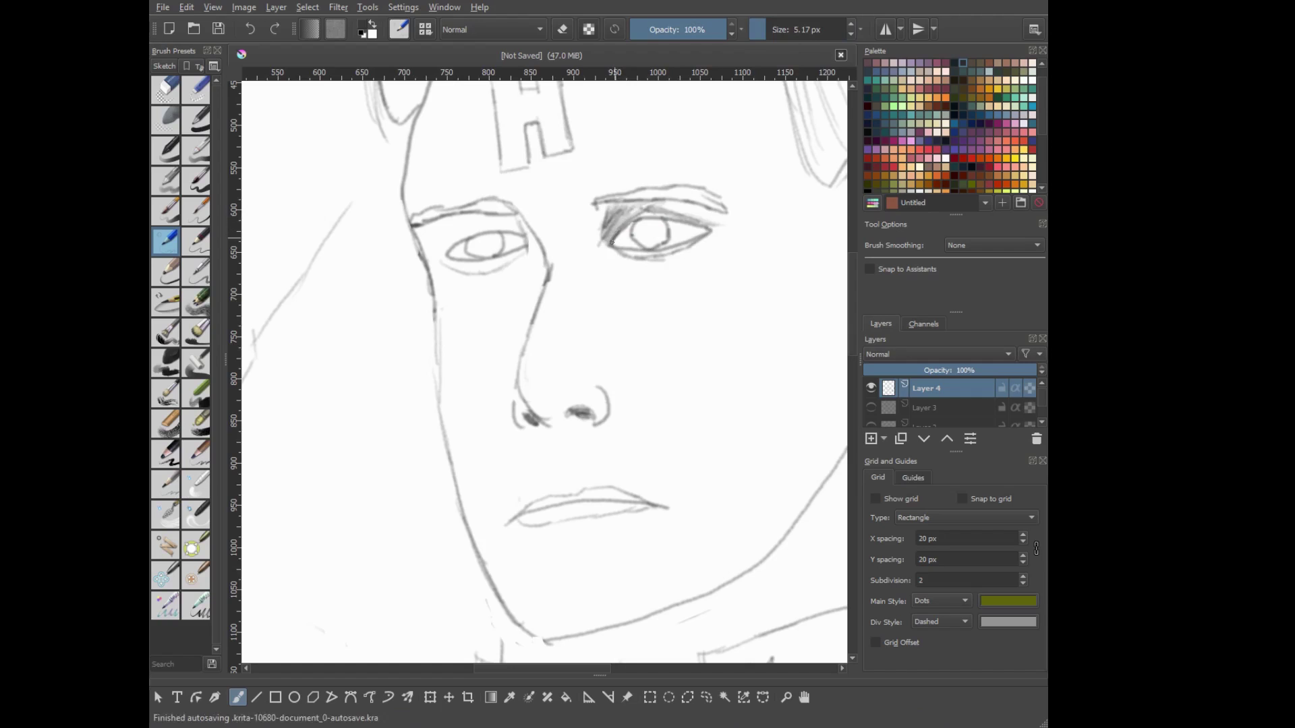
drag(708, 225, 626, 238)
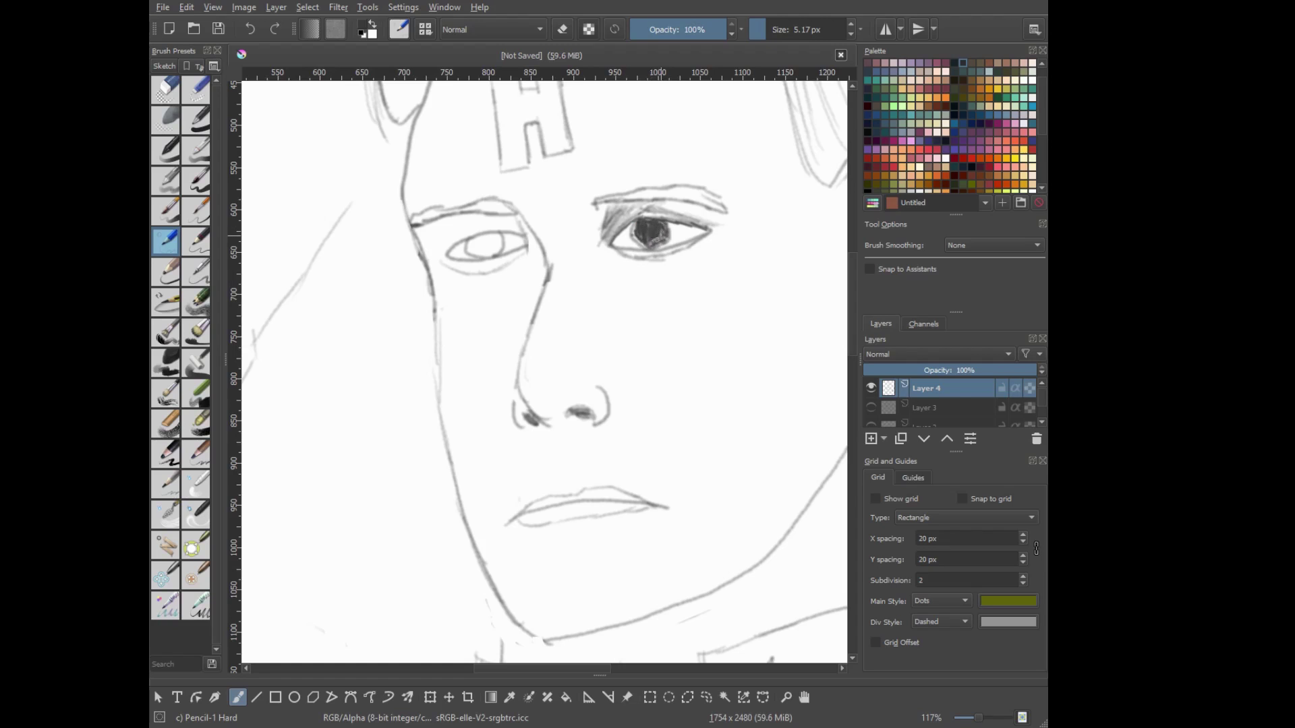
Paint both pupils solid dark with the Basic-5 Size brush
key(ctrl+z)
click(195, 120)
click(649, 234)
click(483, 246)
key(ctrl+z)
key(ctrl+z)
click(196, 181)
mouse_move(637, 229)
mouse_down()
mouse_move(658, 236)
mouse_move(643, 240)
mouse_up()
drag(462, 246, 503, 244)
Erase a small white highlight into the right pupil with the small eraser and check the page
right_click(526, 295)
click(644, 232)
drag(642, 228, 640, 237)
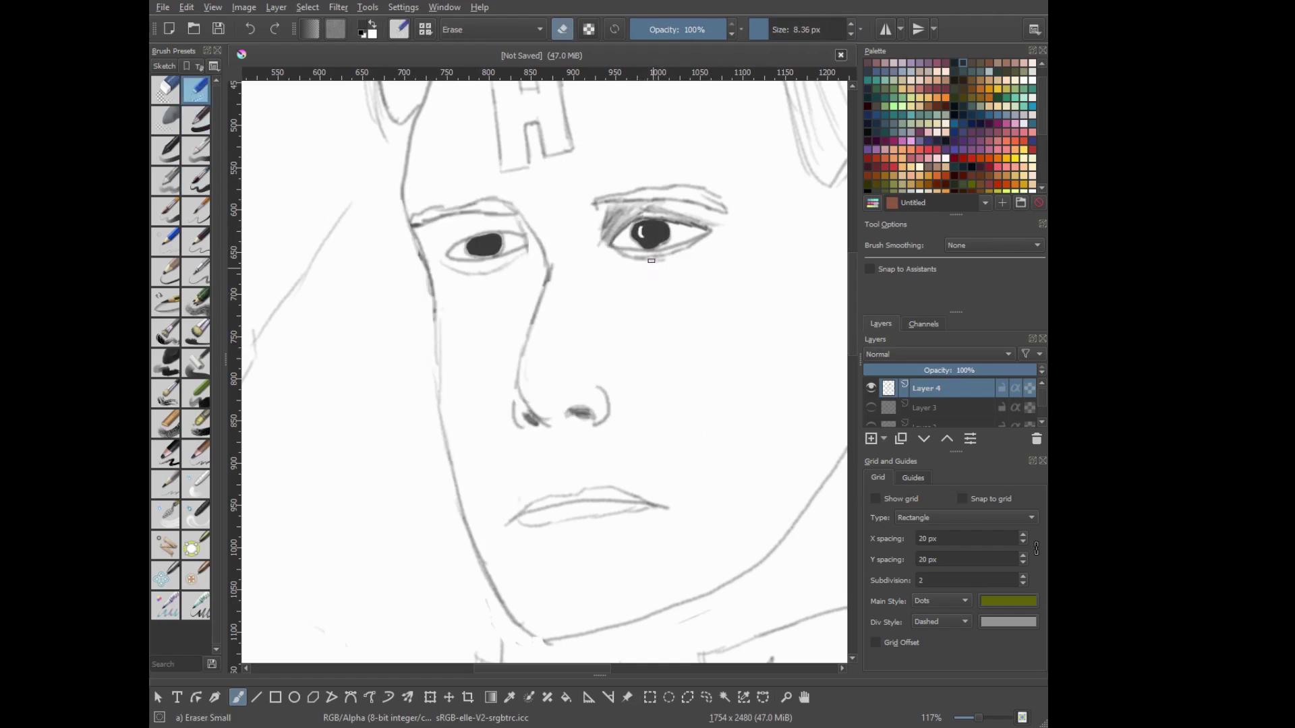
key(2)
key(1)
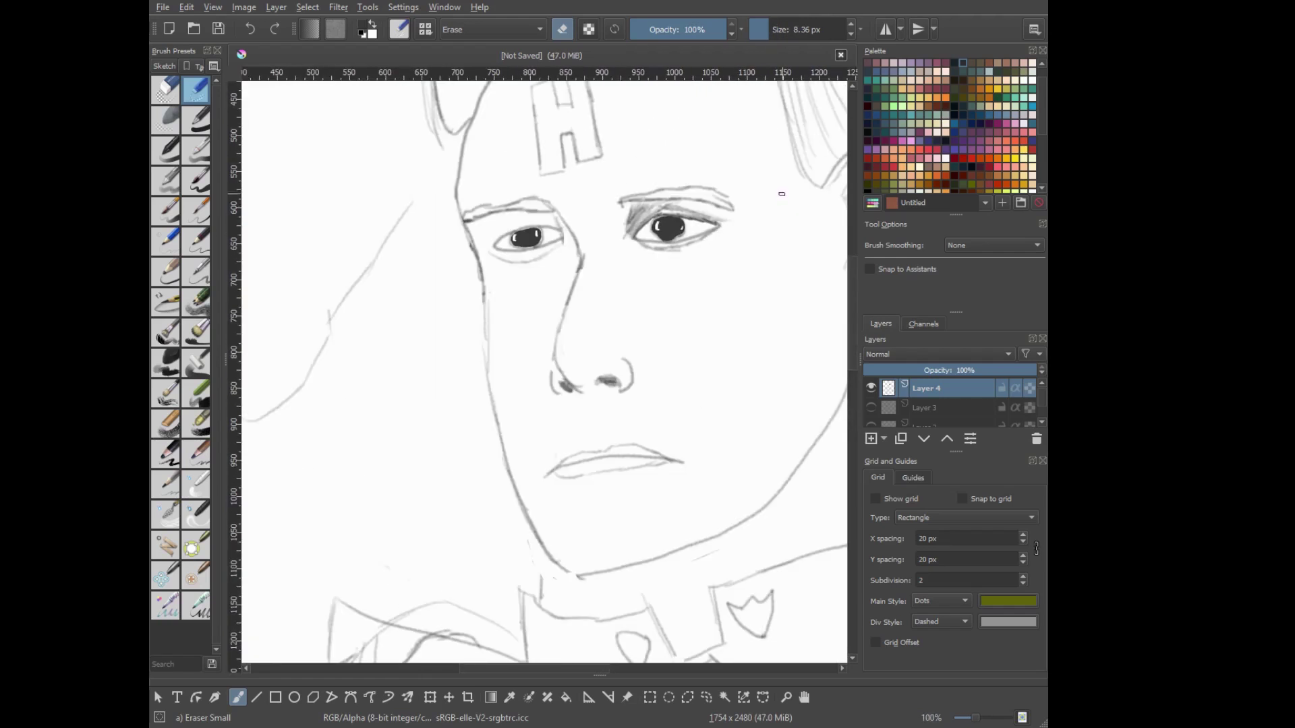
Shade between the left eyebrow and eye, and darken the right eyebrow with Pencil-1 Hard
right_click(625, 303)
click(643, 229)
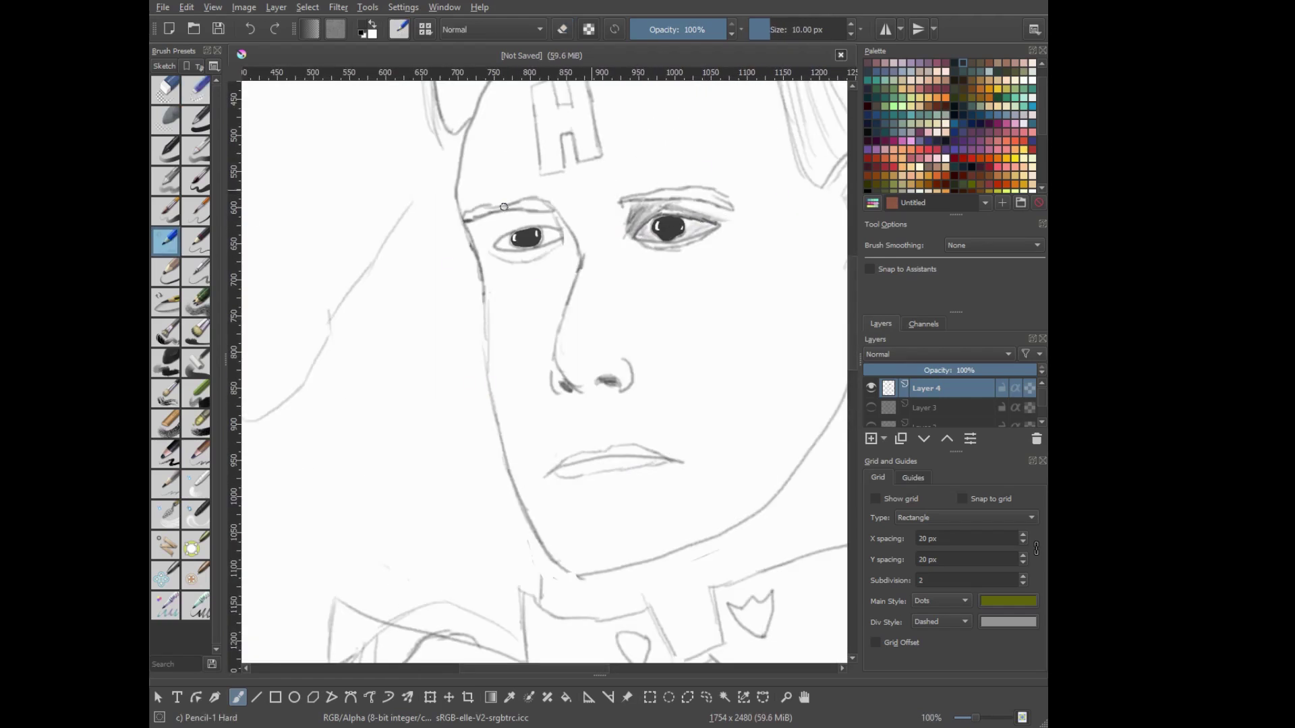
mouse_move(479, 219)
mouse_down()
mouse_move(529, 226)
mouse_move(496, 214)
mouse_up()
drag(629, 198, 728, 196)
Darken the left eyebrow with Pencil-1 Hard
drag(462, 217, 486, 209)
scroll(591, 199, down, 2)
scroll(649, 299, up, 1)
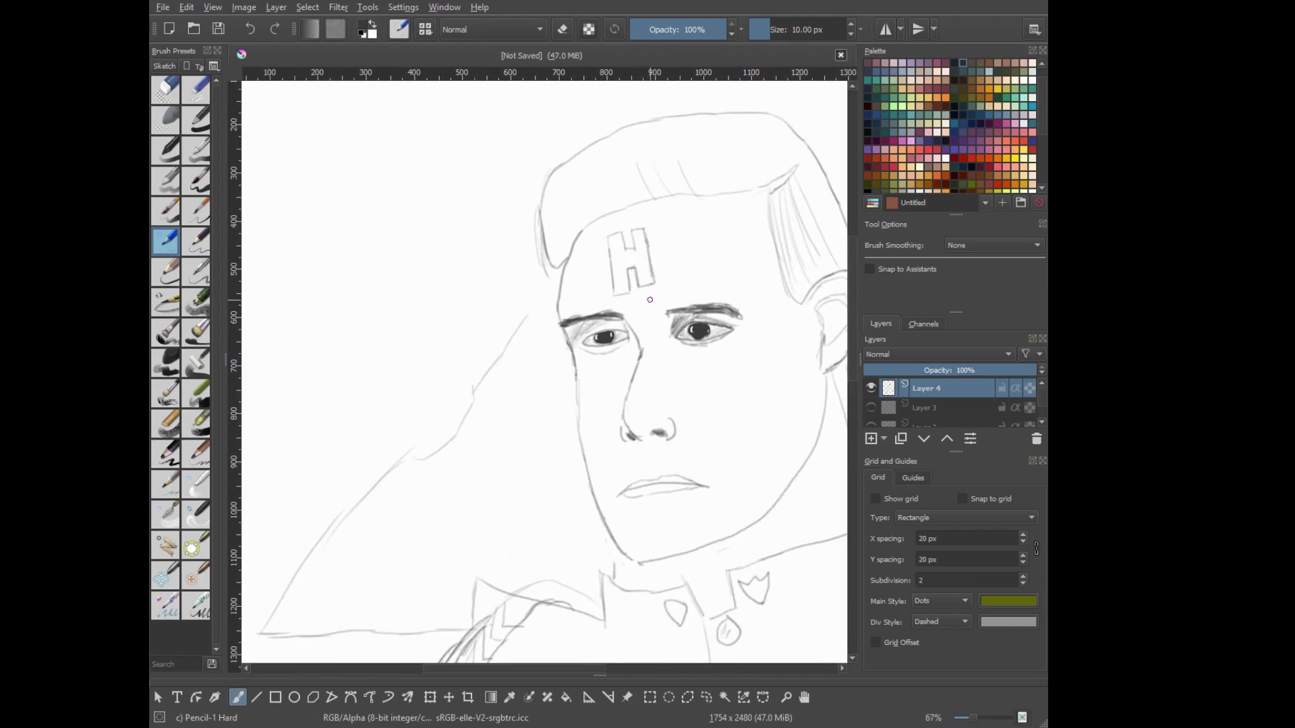
key(e)
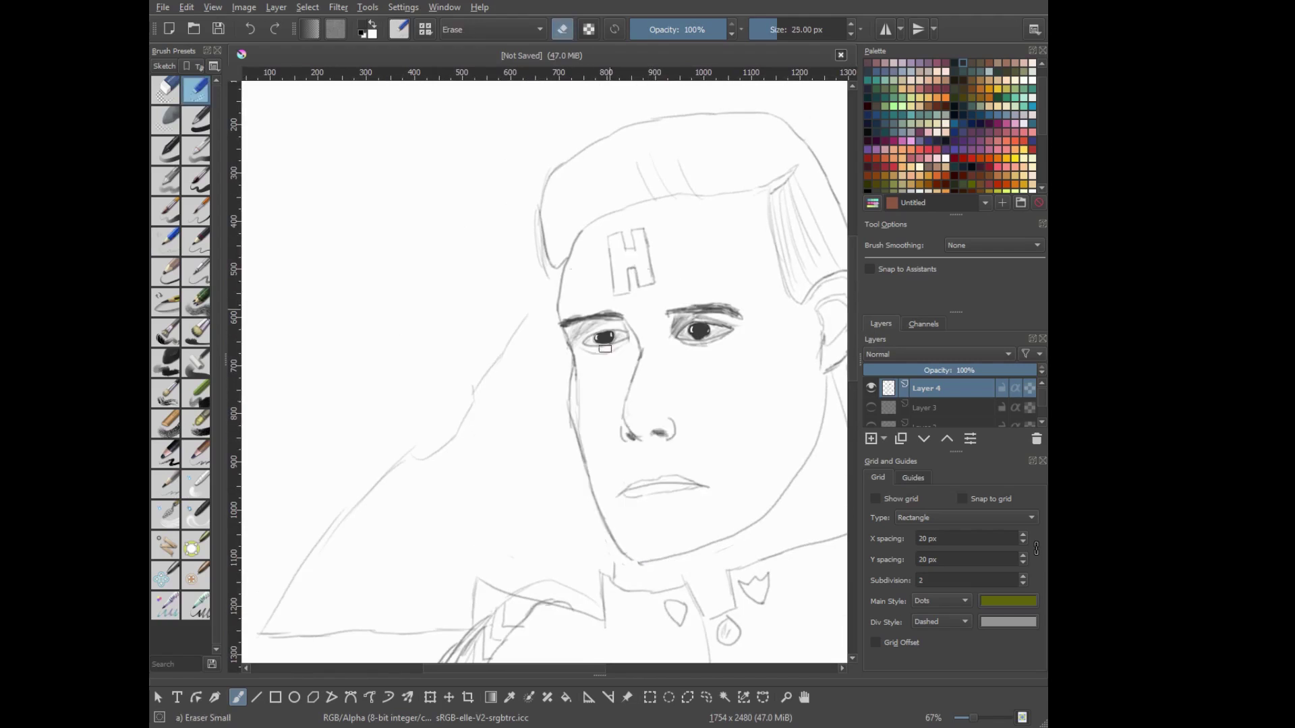
right_click(503, 439)
click(455, 385)
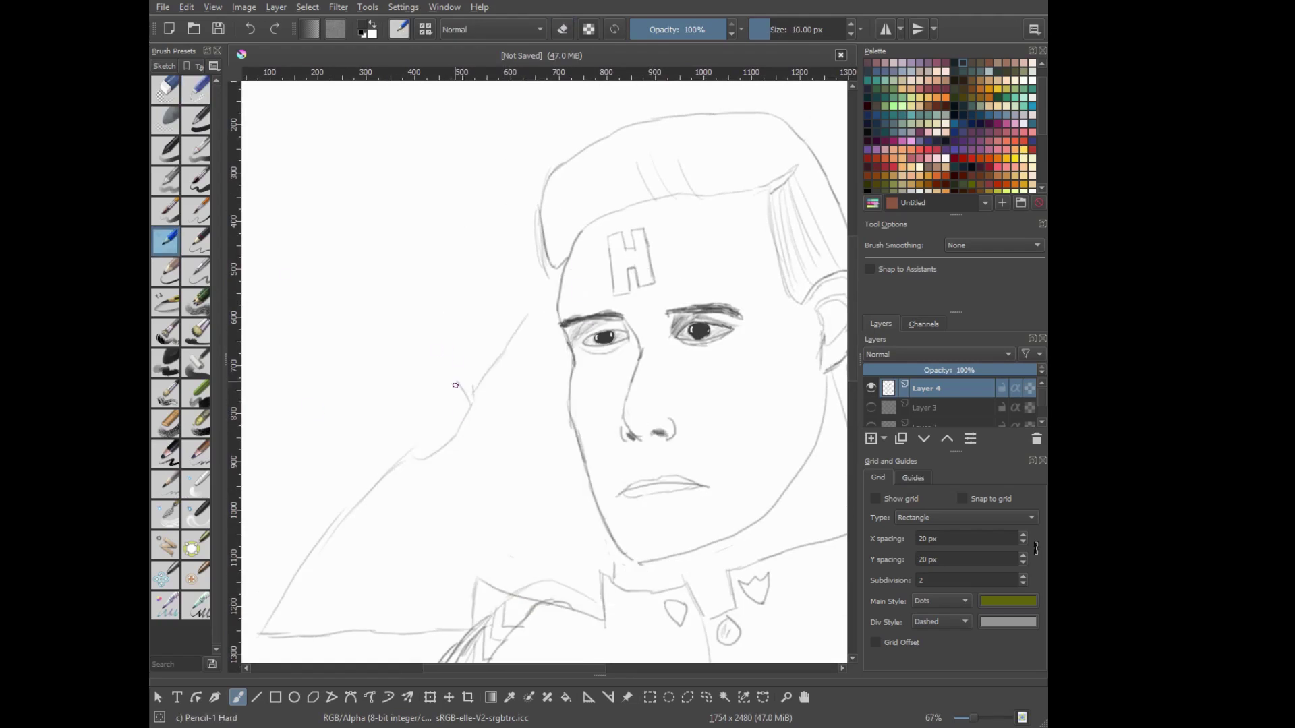
Show the blue sketch layer and draw the thumb line of the raised hand
click(871, 407)
drag(505, 316, 488, 338)
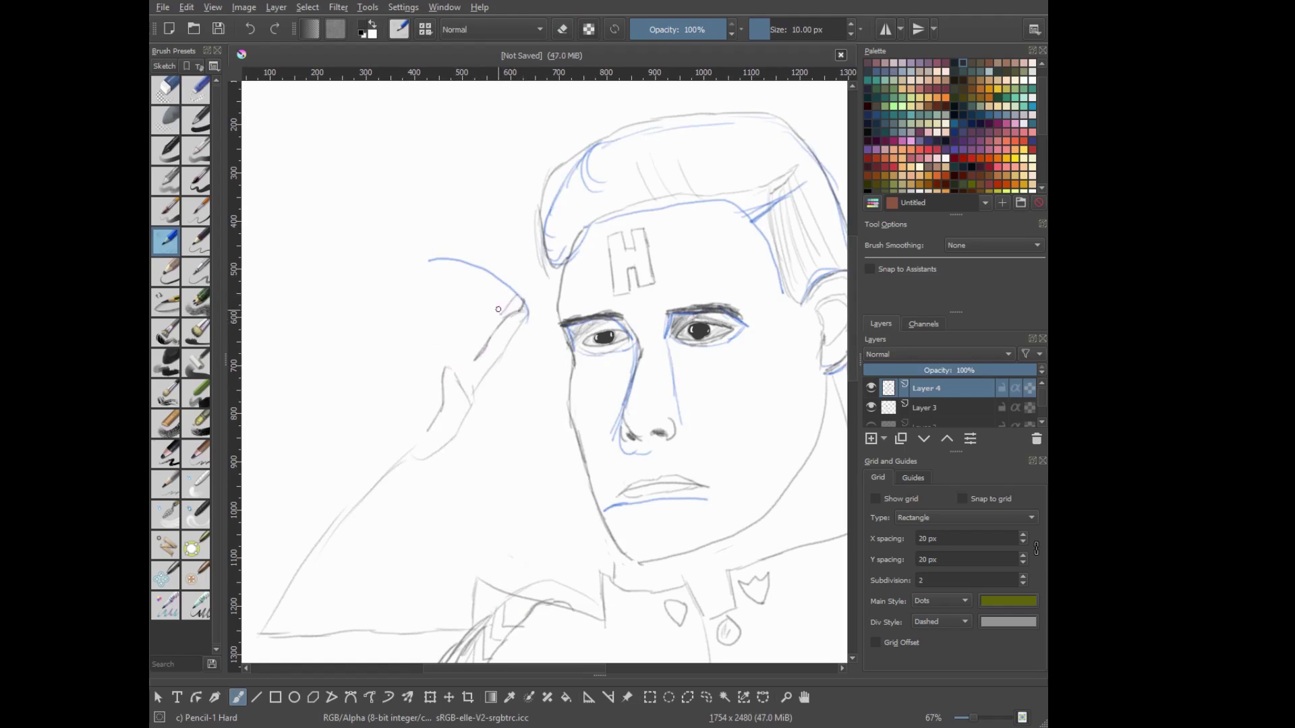
key(e)
right_click(508, 395)
key(e)
right_click(523, 411)
key(e)
Sketch the fingertip strokes and the fingers of the saluting hand
key(e)
drag(529, 315, 509, 354)
right_click(528, 376)
key(e)
mouse_move(527, 308)
mouse_down()
mouse_move(518, 337)
mouse_move(504, 311)
mouse_move(533, 287)
mouse_move(471, 343)
mouse_up()
key(e)
right_click(540, 312)
key(e)
mouse_move(503, 272)
mouse_down()
mouse_move(447, 331)
mouse_move(483, 269)
mouse_move(445, 285)
mouse_move(314, 455)
mouse_move(346, 425)
mouse_move(352, 524)
mouse_move(277, 629)
mouse_up()
key(e)
Draw the arm's sleeve lines running down-left from the hand
drag(318, 529, 263, 631)
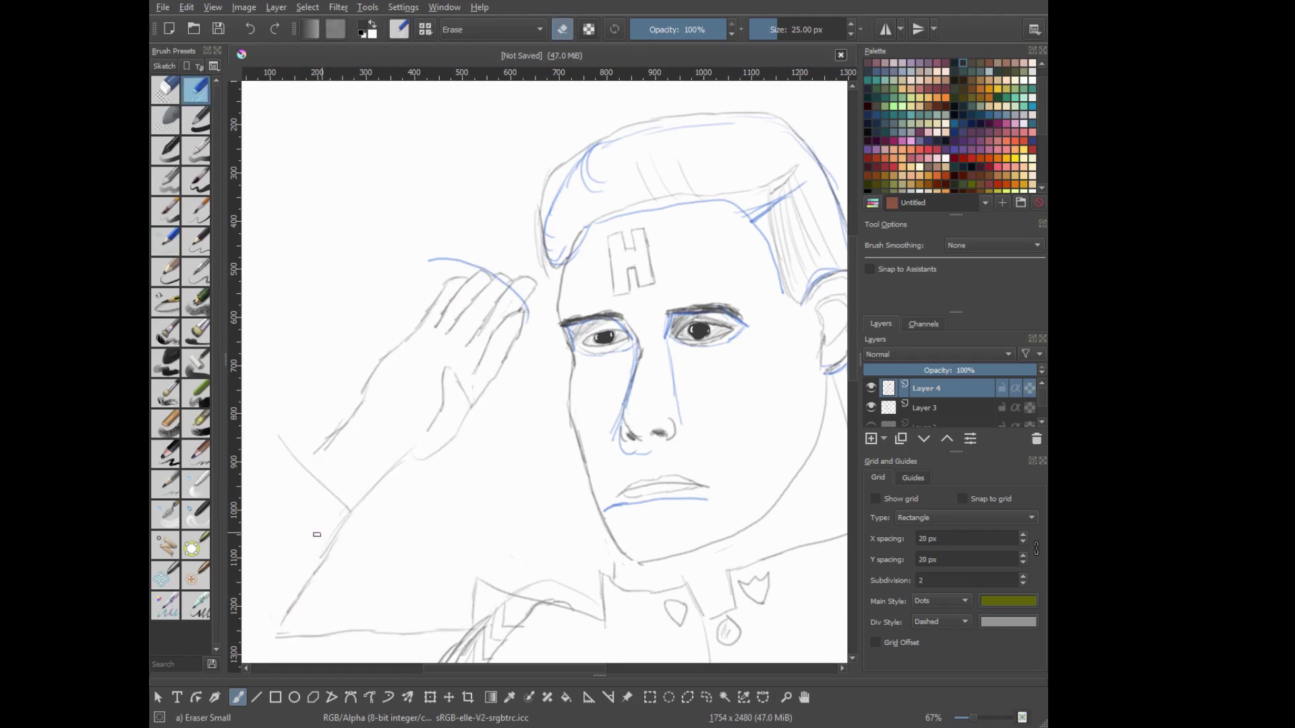
right_click(418, 362)
click(351, 418)
drag(381, 437, 371, 523)
key(ctrl+z)
mouse_move(387, 394)
mouse_down()
mouse_move(345, 522)
mouse_move(360, 631)
mouse_up()
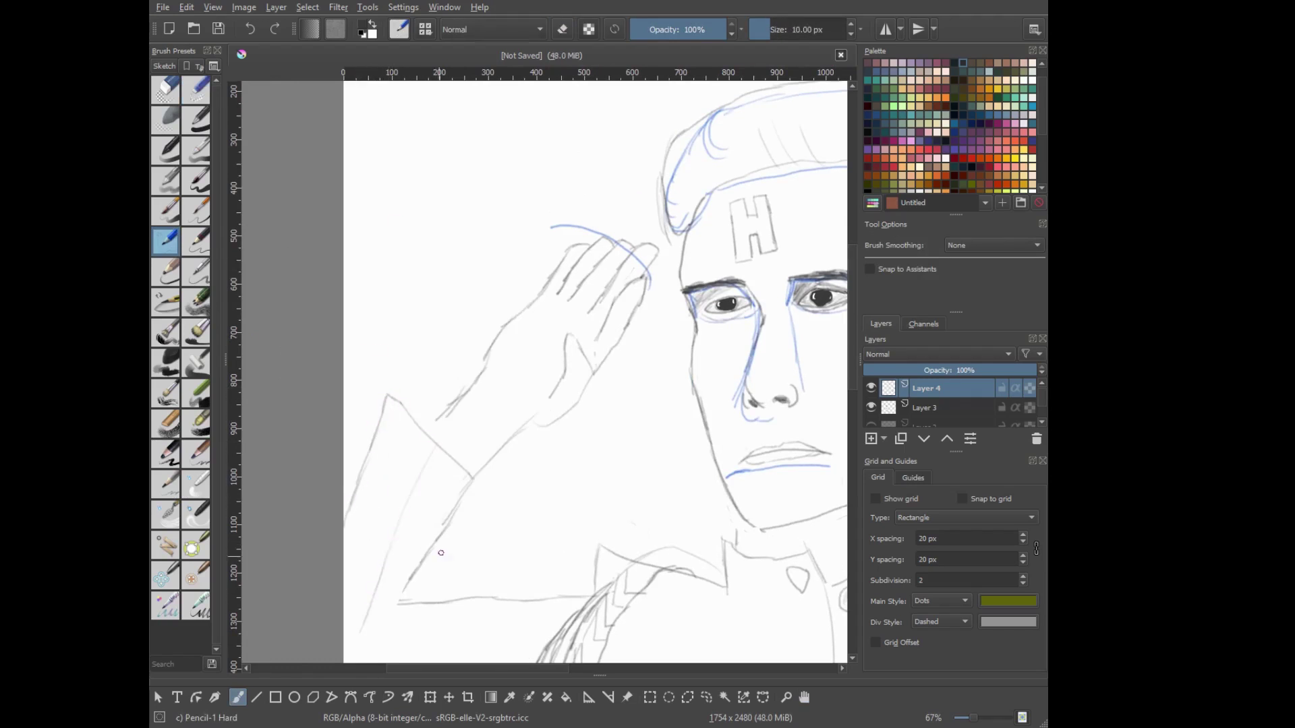
mouse_move(477, 466)
mouse_down()
mouse_move(409, 599)
mouse_move(432, 459)
mouse_move(567, 438)
mouse_up()
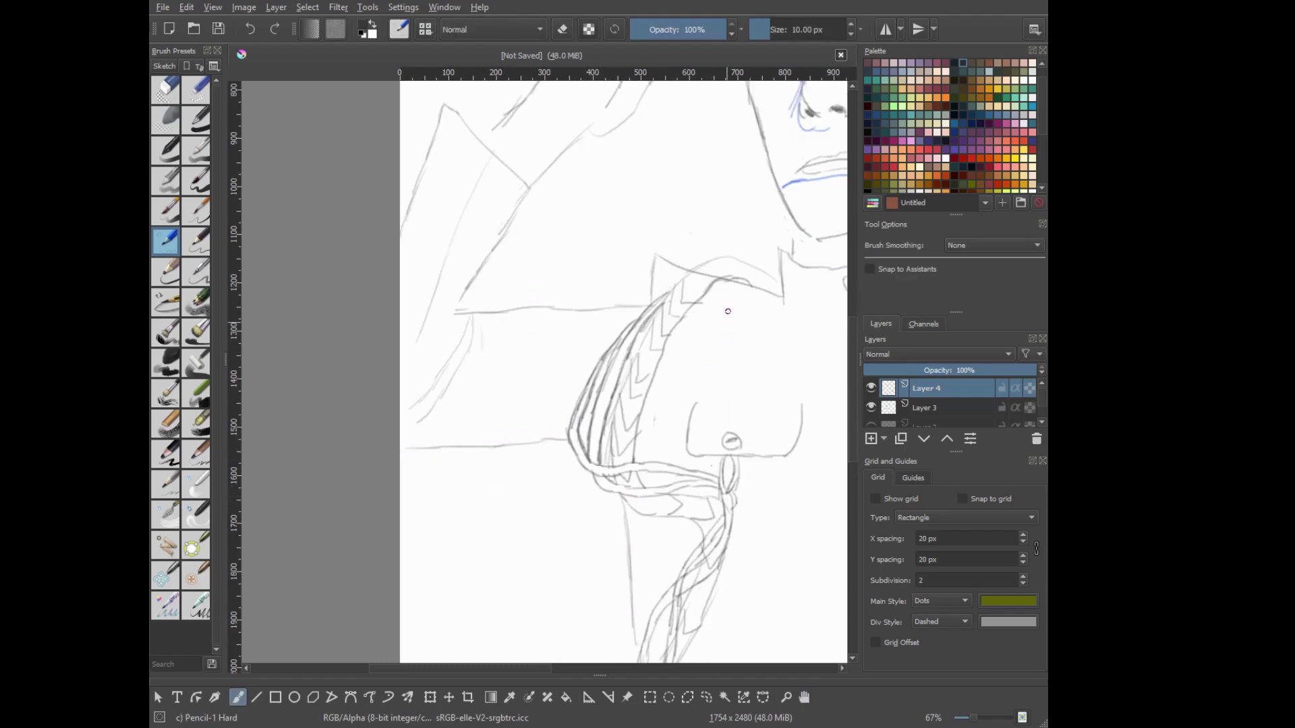
Erase the first hand sketch with Eraser Small and return to Pencil-1 Hard
scroll(728, 312, down, 2)
scroll(827, 259, down, 1)
scroll(736, 260, up, 2)
scroll(736, 260, up, 1)
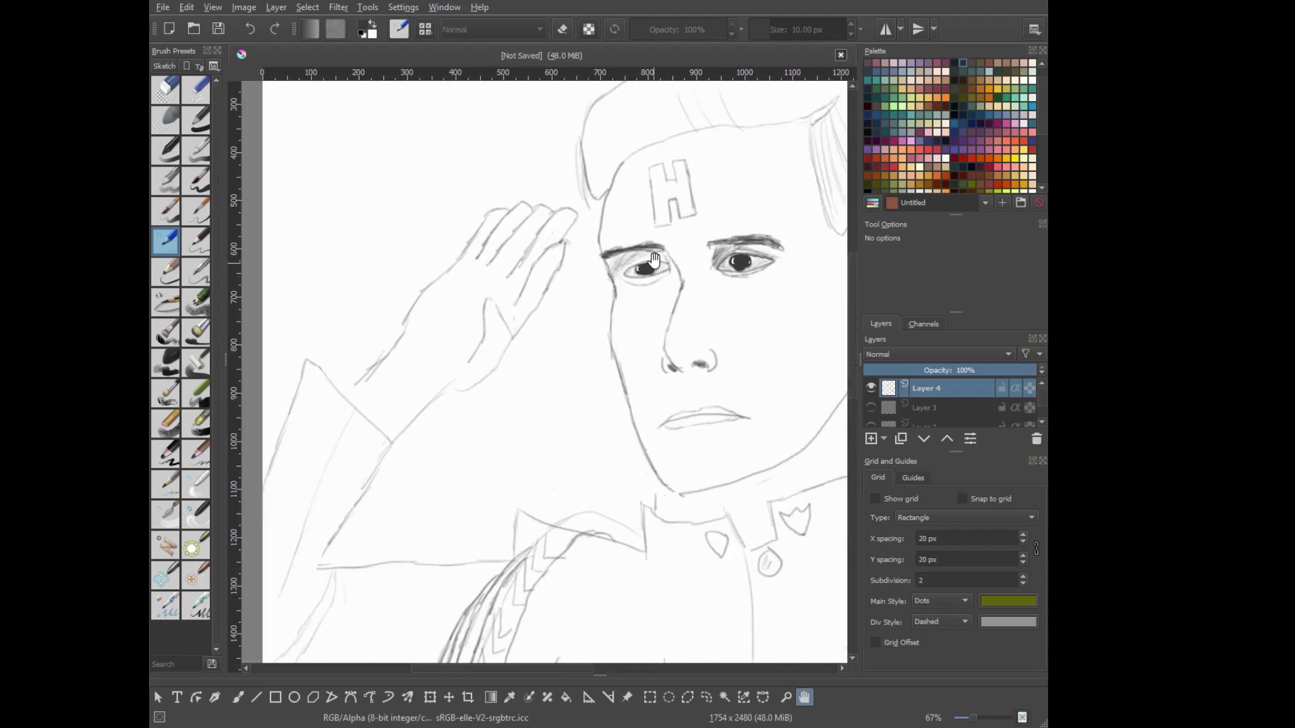
key(e)
drag(528, 240, 407, 399)
right_click(533, 374)
click(435, 385)
Draw new arm curves up toward the hand and the hand's lower edge
drag(333, 382, 430, 290)
drag(392, 442, 461, 354)
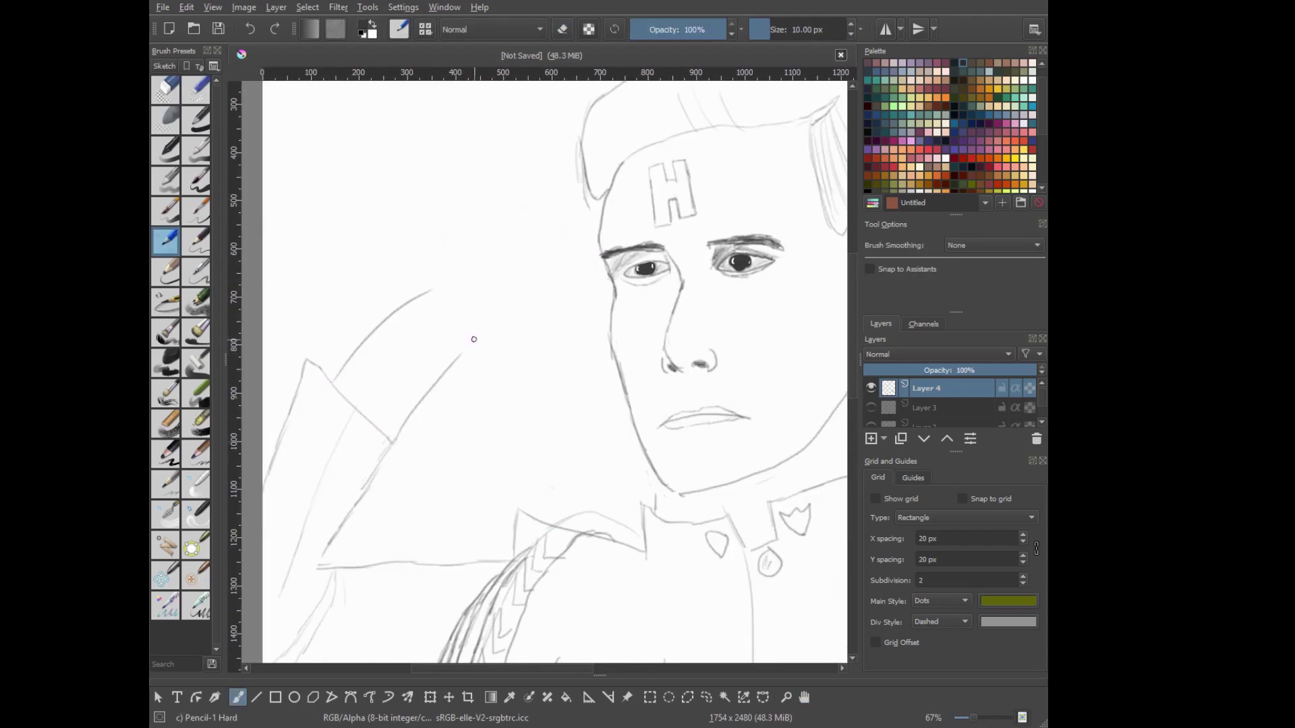
drag(456, 261, 492, 244)
drag(461, 354, 535, 324)
key(ctrl+z)
Redraw the long diagonal lines of the raised arm, undoing and erasing stray strokes
key(ctrl+z)
key(e)
right_click(396, 421)
click(165, 241)
mouse_move(287, 418)
mouse_down()
mouse_move(371, 480)
mouse_move(429, 320)
mouse_up()
key(ctrl+z)
drag(320, 449, 459, 298)
drag(374, 475, 439, 380)
key(ctrl+z)
drag(369, 484, 484, 348)
key(e)
right_click(358, 313)
mouse_move(366, 381)
mouse_down()
mouse_move(329, 436)
mouse_move(421, 307)
mouse_move(468, 372)
mouse_up()
click(358, 313)
key(ctrl+z)
key(ctrl+z)
Redraw the small palm curve and a longer finger line reaching the brow
drag(394, 325, 424, 371)
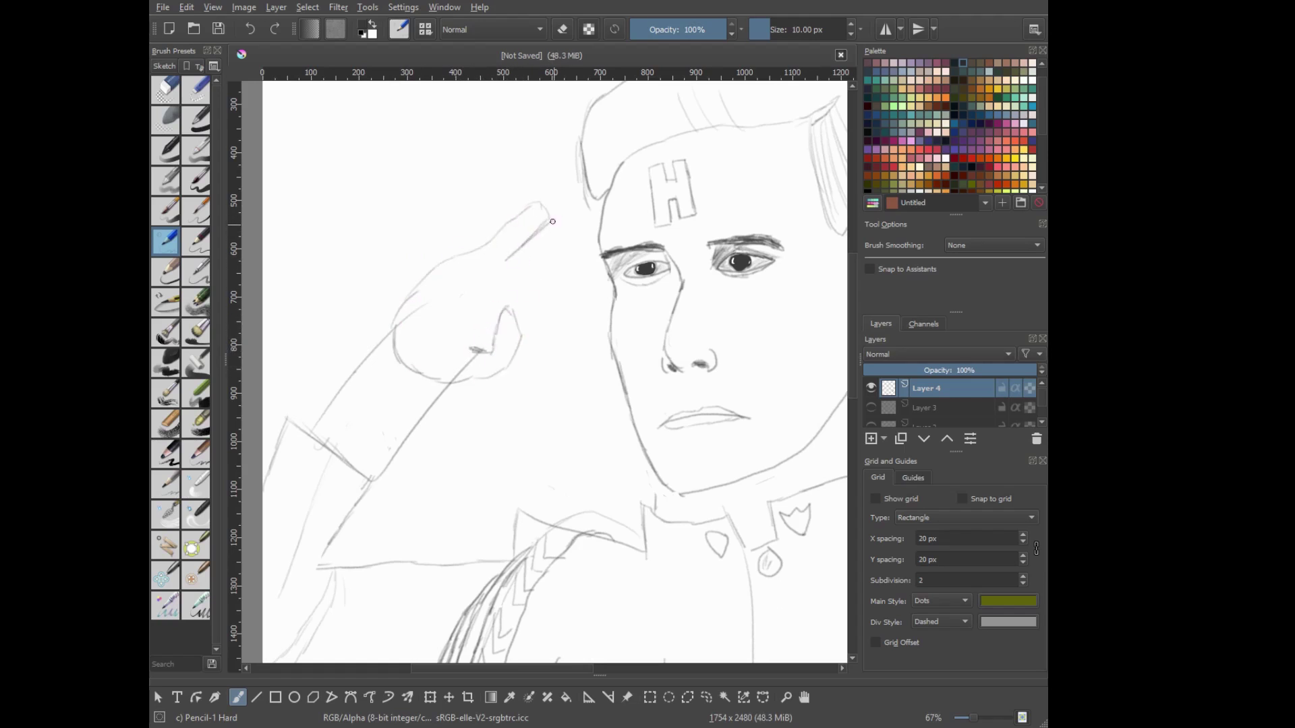
key(ctrl+z)
key(ctrl+z)
drag(548, 225, 558, 214)
key(ctrl+z)
drag(592, 273, 553, 331)
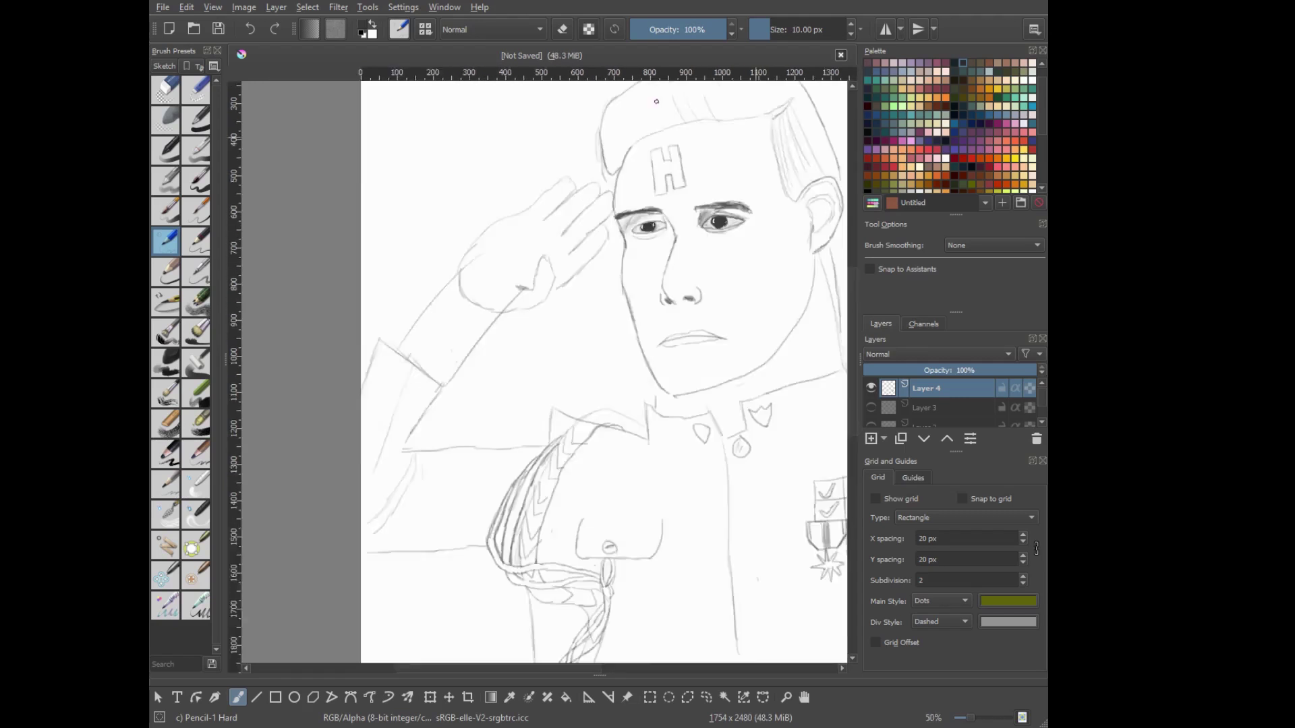
Erase the old finger lines and redraw three separate fingers of the saluting hand
scroll(543, 243, up, 3)
mouse_move(482, 469)
mouse_down()
mouse_move(471, 442)
mouse_move(526, 309)
mouse_move(628, 286)
mouse_move(626, 423)
mouse_up()
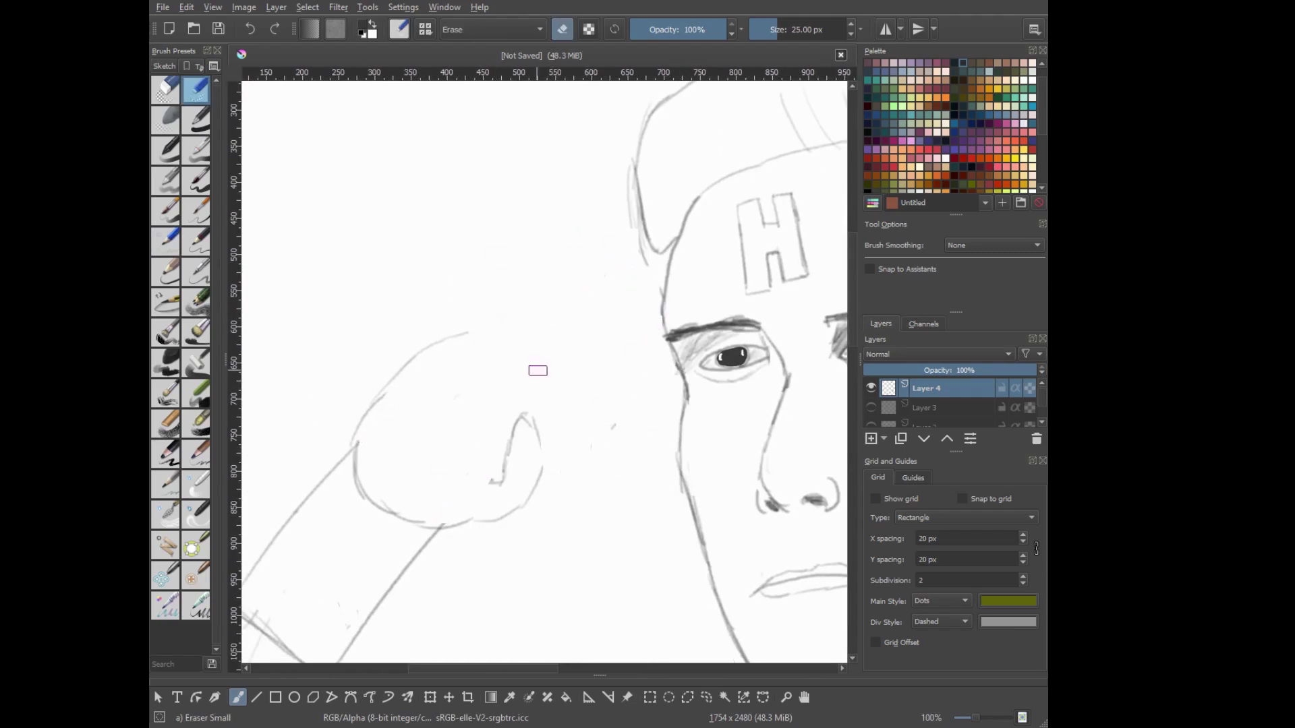
key(slash)
mouse_move(458, 330)
mouse_down()
mouse_move(549, 265)
mouse_move(514, 331)
mouse_up()
mouse_move(572, 292)
mouse_down()
mouse_move(605, 267)
mouse_move(577, 325)
mouse_move(520, 379)
mouse_up()
drag(604, 309, 559, 394)
drag(637, 325, 644, 354)
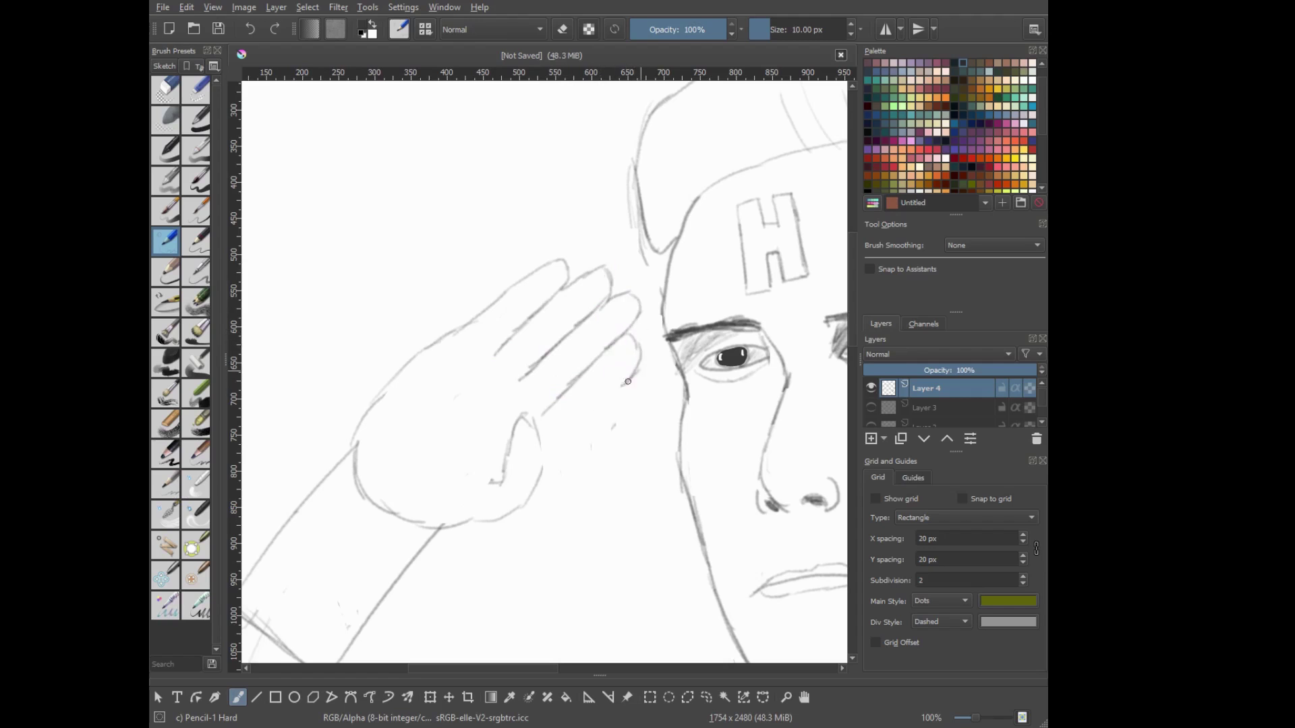
Add three dark finger crease marks and a curve across the palm
ctrl+scroll(675, 232, down, 2)
scroll(645, 238, up, 3)
drag(465, 397, 480, 383)
drag(505, 426, 523, 412)
mouse_move(543, 479)
mouse_down()
mouse_move(557, 455)
mouse_move(510, 443)
mouse_up()
ctrl+scroll(557, 454, down, 3)
ctrl+scroll(501, 444, up, 2)
mouse_move(440, 347)
mouse_down()
mouse_move(423, 407)
mouse_move(434, 344)
mouse_up()
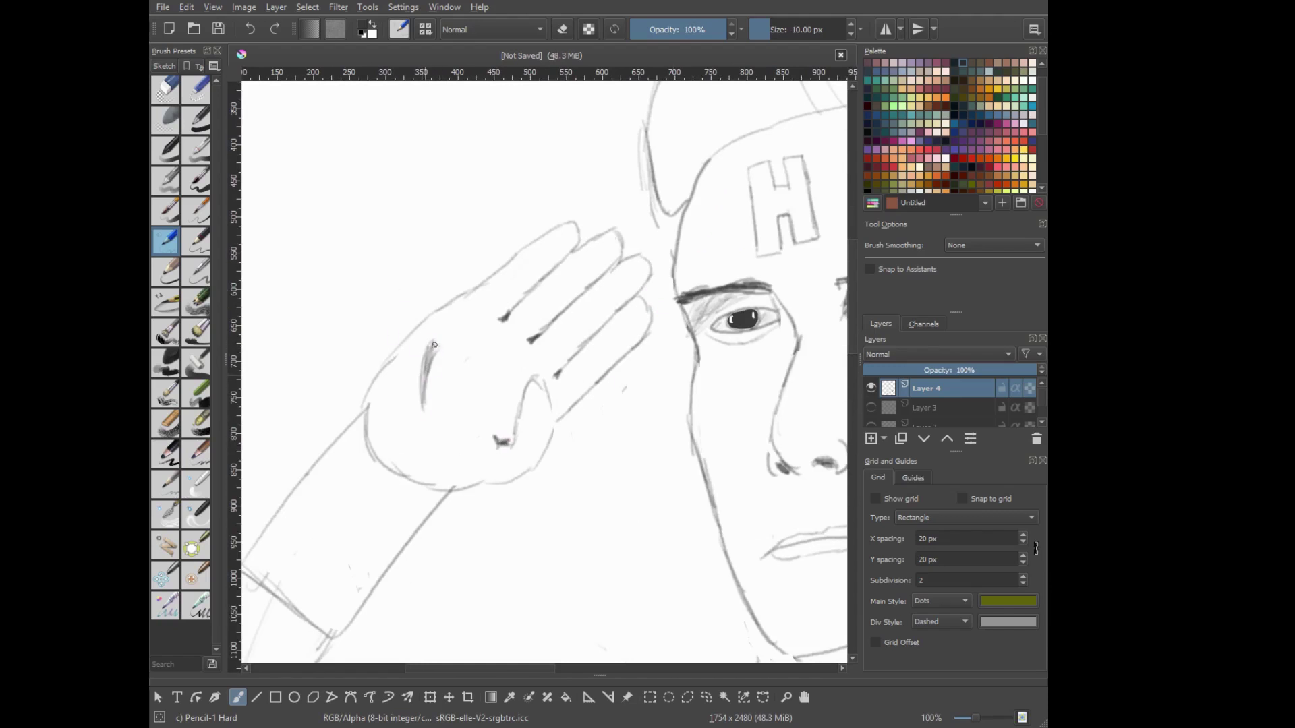
right_click(510, 474)
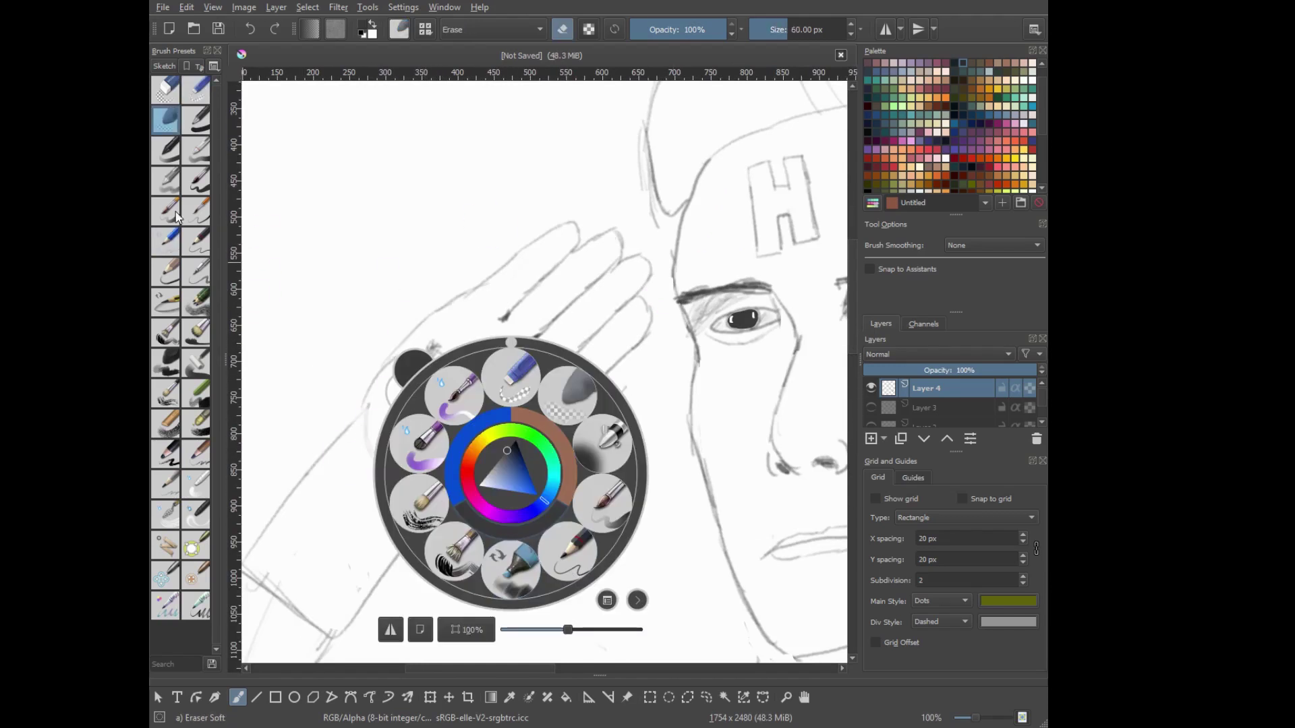
Pick a lighter pencil at 78% opacity and add light strokes along the wrist
click(387, 456)
drag(386, 459, 334, 529)
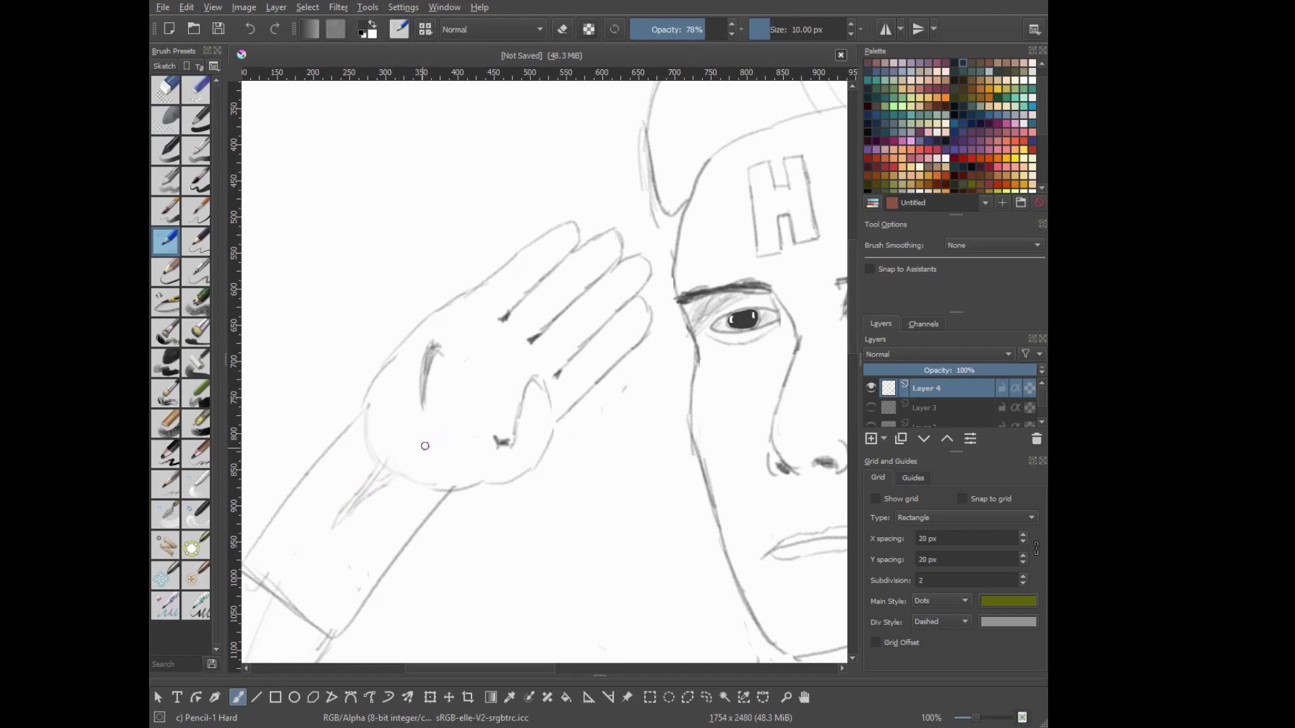
scroll(425, 445, down, 3)
scroll(506, 283, up, 3)
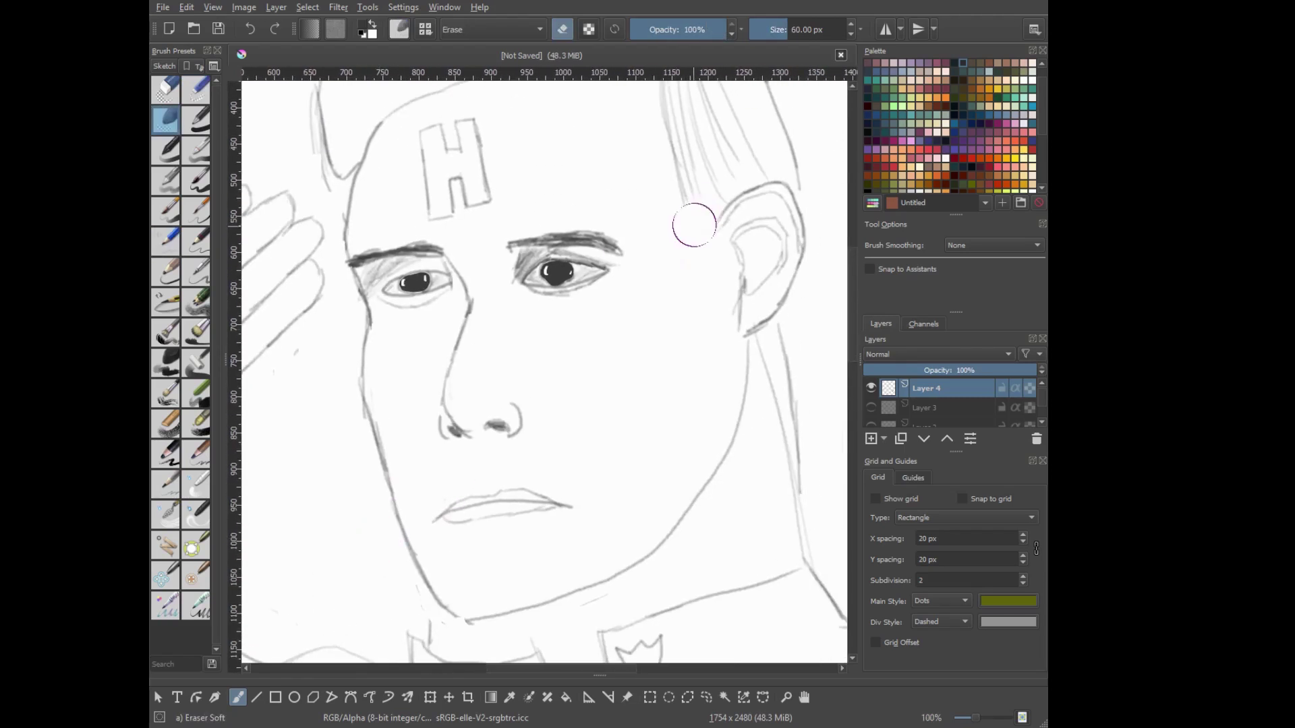
Switch from the eraser to Pencil-1 Hard and draw a short stroke beside the ear
right_click(694, 331)
click(693, 246)
drag(685, 196, 711, 228)
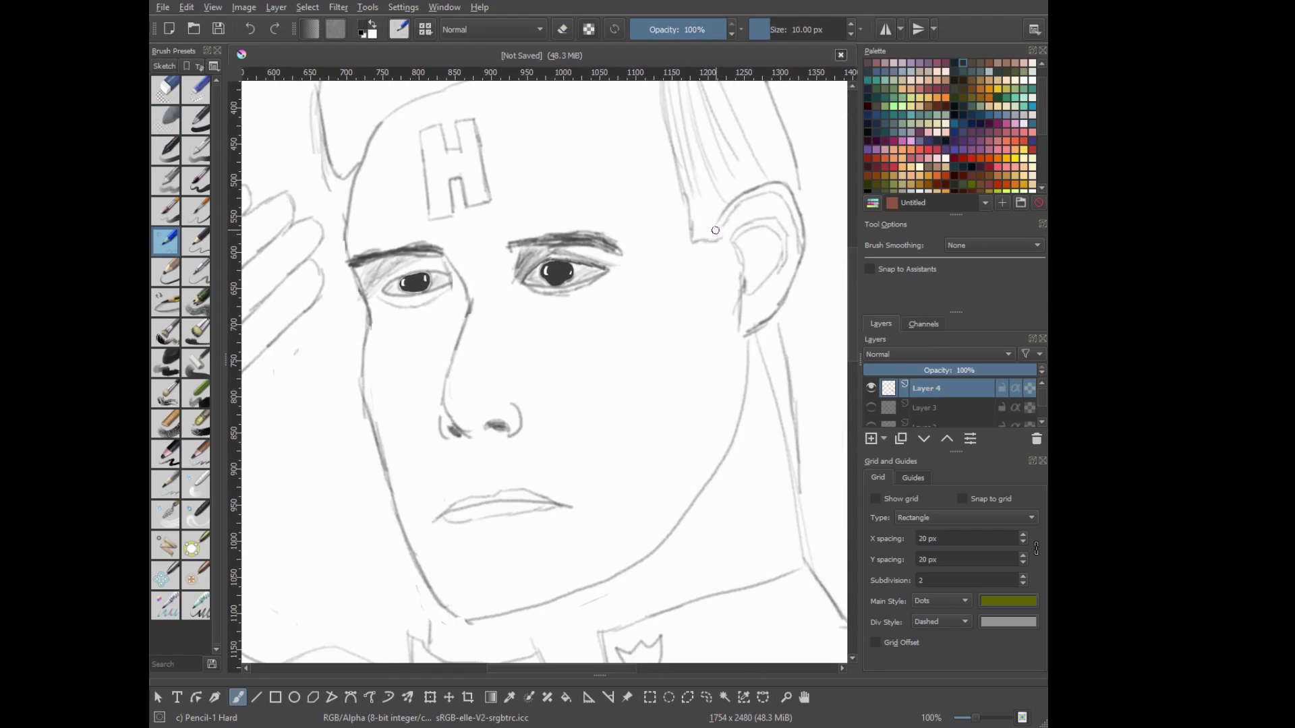
scroll(540, 270, up, 5)
Draw six curved hair strands sweeping from the upper left to the right across the head
drag(378, 256, 347, 323)
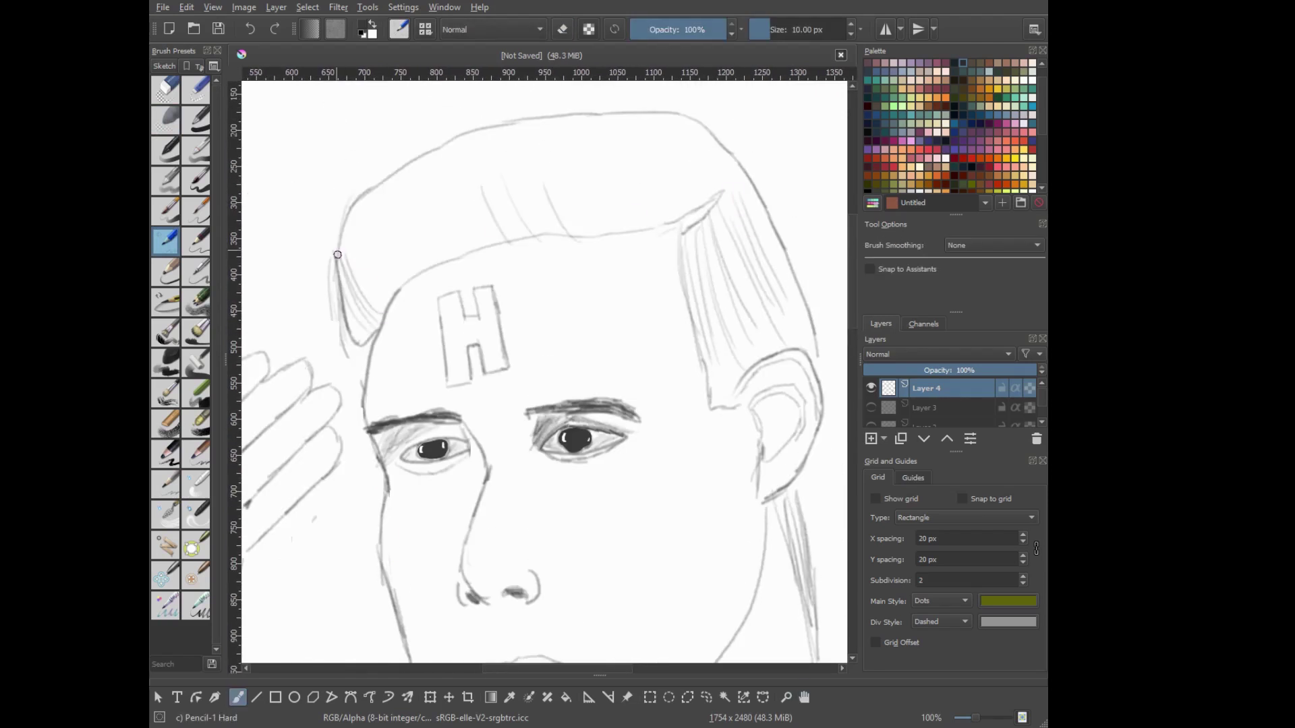
drag(387, 216, 377, 296)
drag(422, 179, 391, 270)
drag(486, 172, 442, 250)
drag(597, 158, 559, 233)
drag(702, 131, 664, 215)
scroll(778, 96, down, 3)
scroll(405, 280, up, 3)
Pan to the hand area and switch to the small eraser
drag(406, 280, 543, 293)
right_click(621, 300)
click(621, 202)
right_click(517, 385)
With the hard pencil, outline the hand's left edge, lower edge and the wrist
click(166, 241)
drag(396, 176, 368, 257)
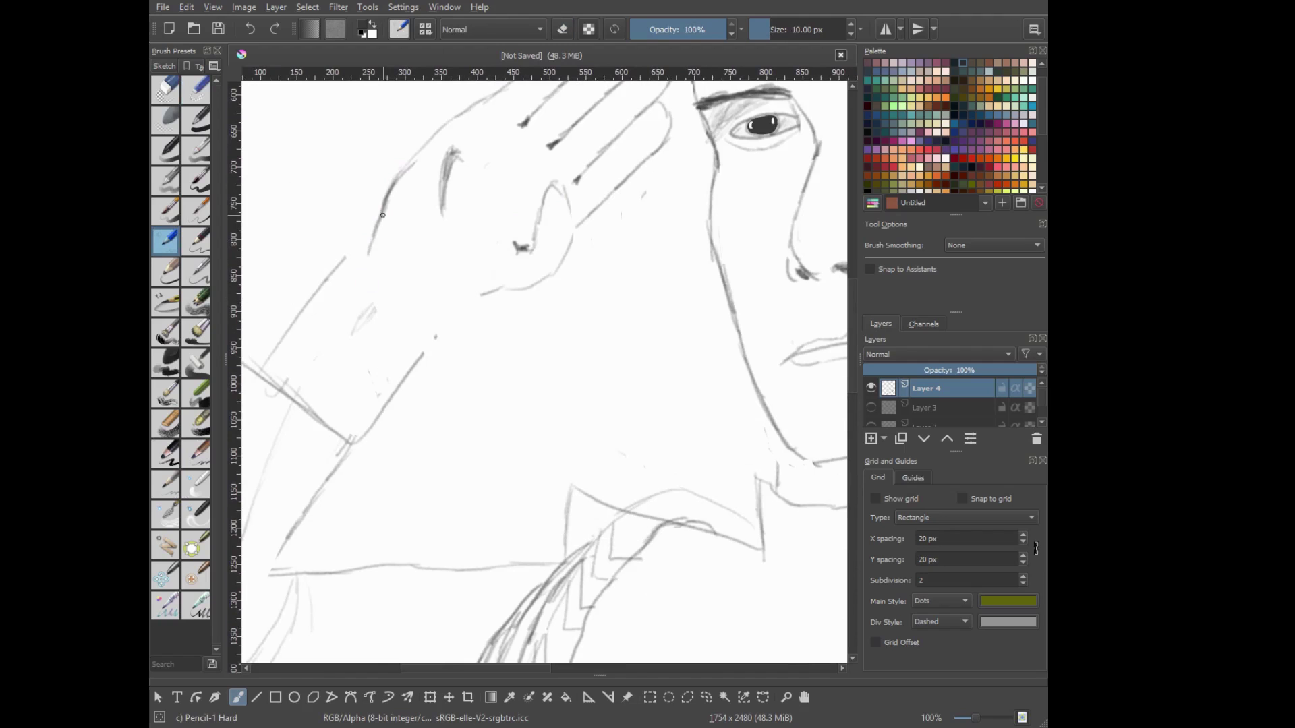
drag(547, 278, 423, 350)
drag(368, 258, 294, 329)
Set the hard pencil's brush opacity to 60%
right_click(395, 294)
click(304, 298)
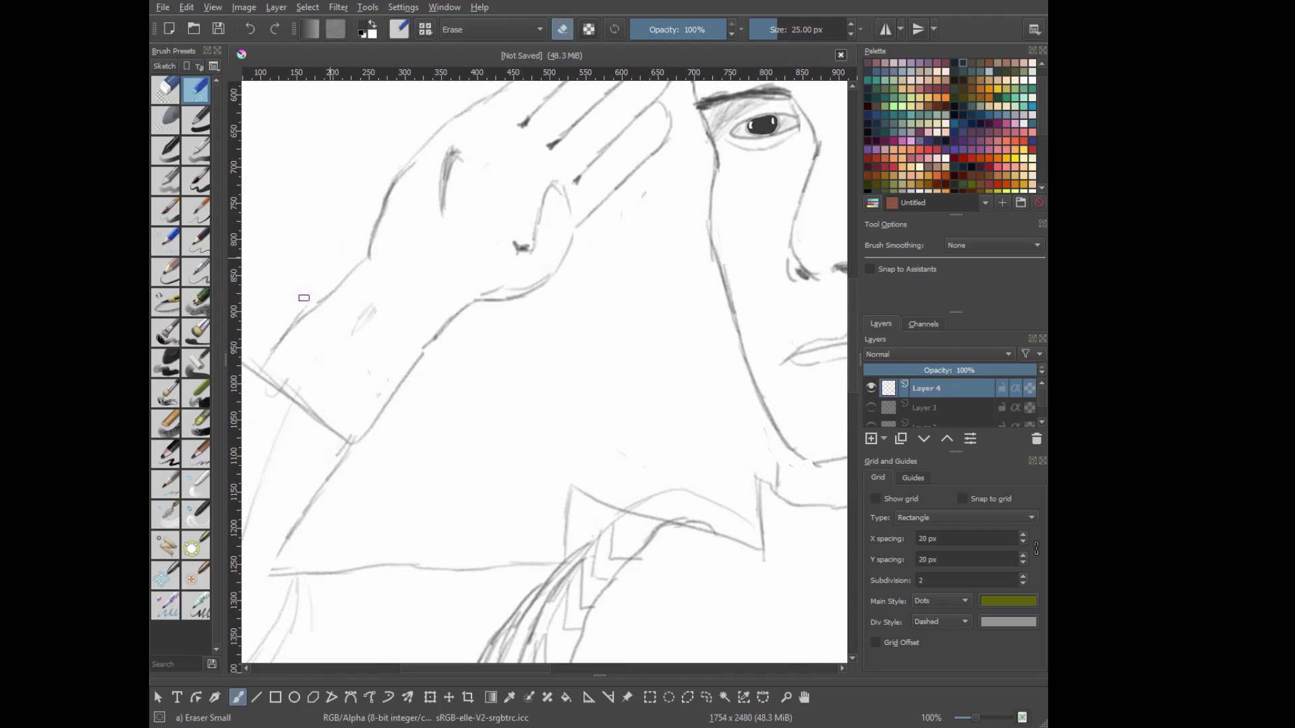
scroll(303, 298, down, 5)
scroll(647, 485, up, 3)
scroll(647, 486, up, 2)
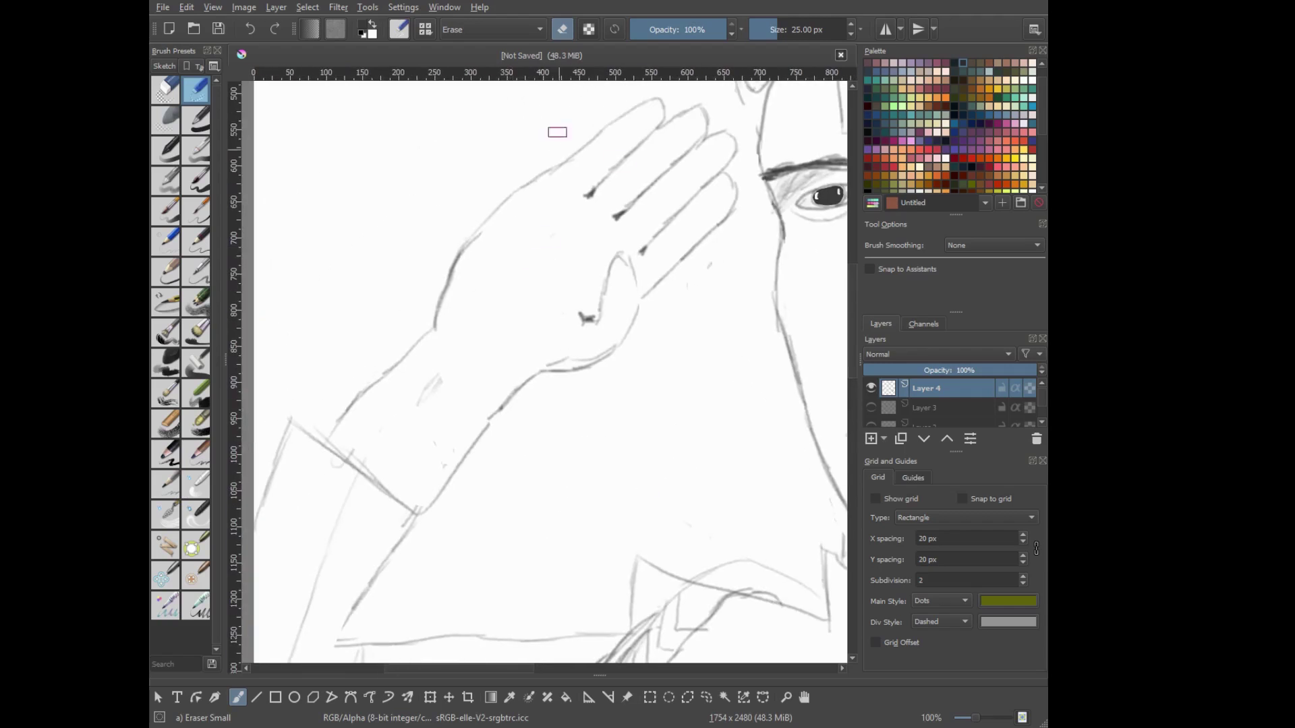
key(slash)
click(691, 28)
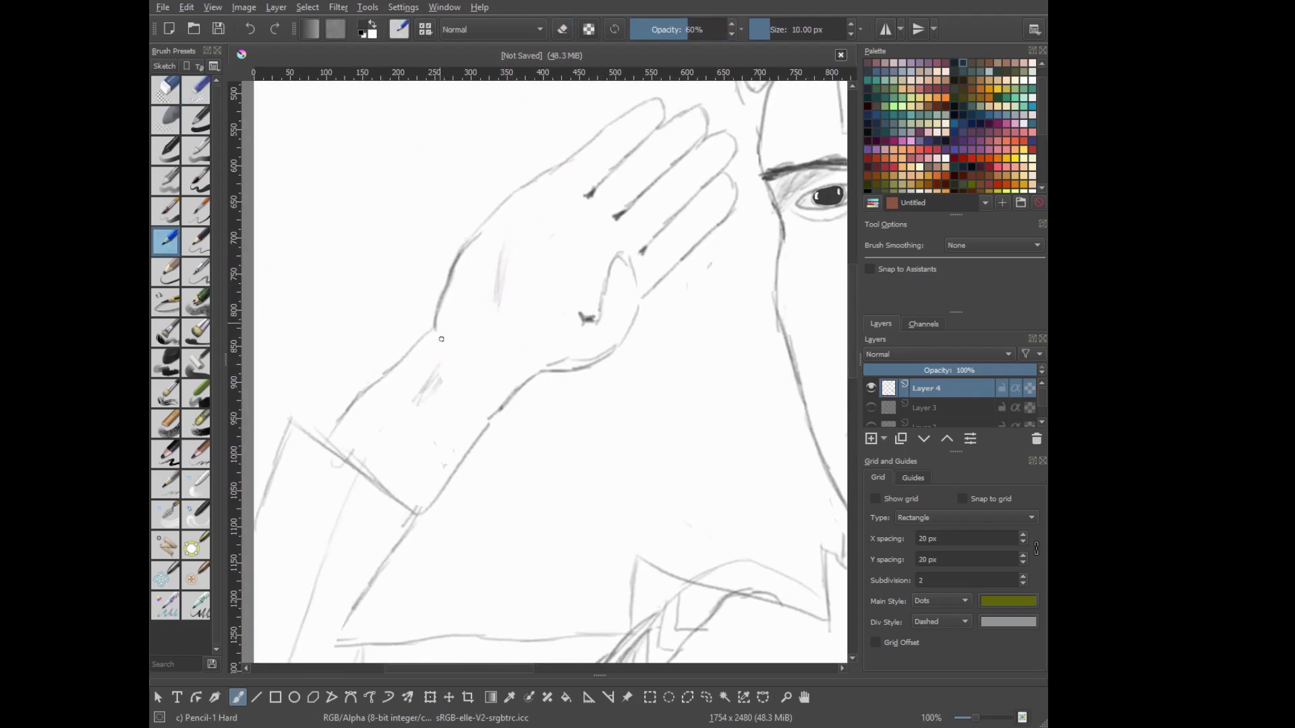
scroll(544, 355, down, 2)
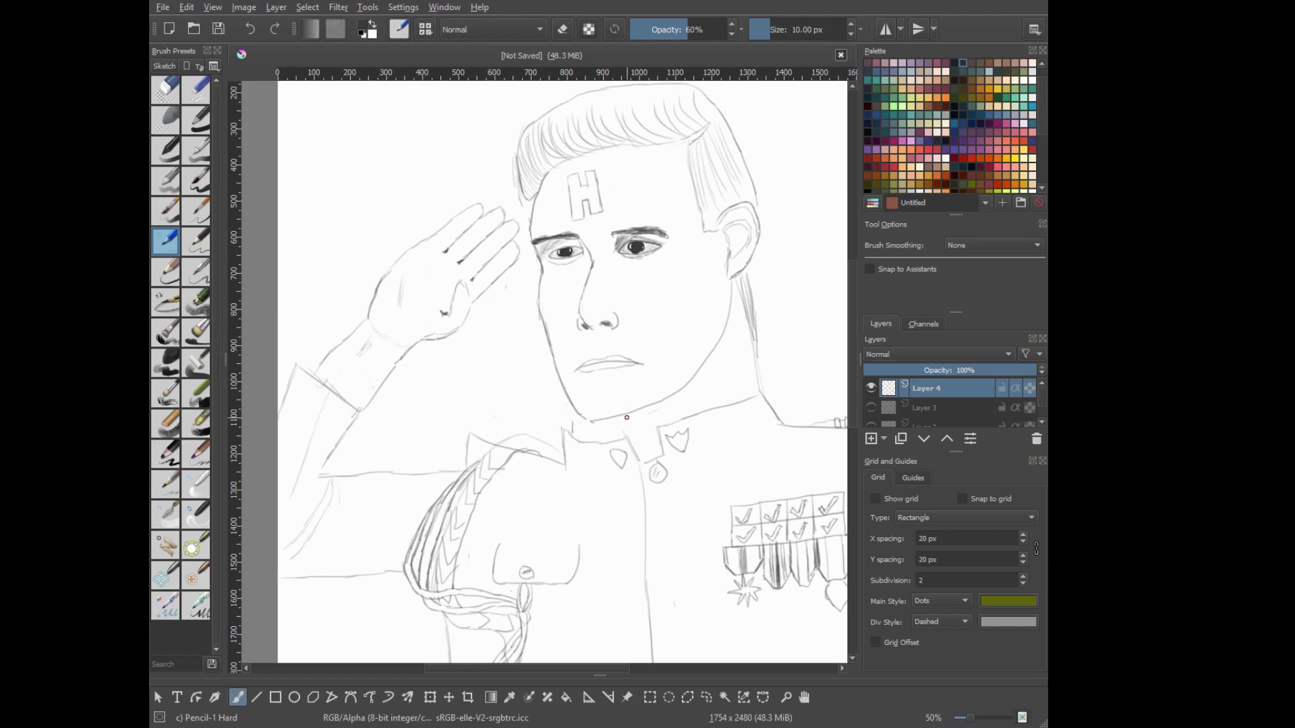
Erase the saluting hand and forearm sketch with the eraser brush
right_click(528, 347)
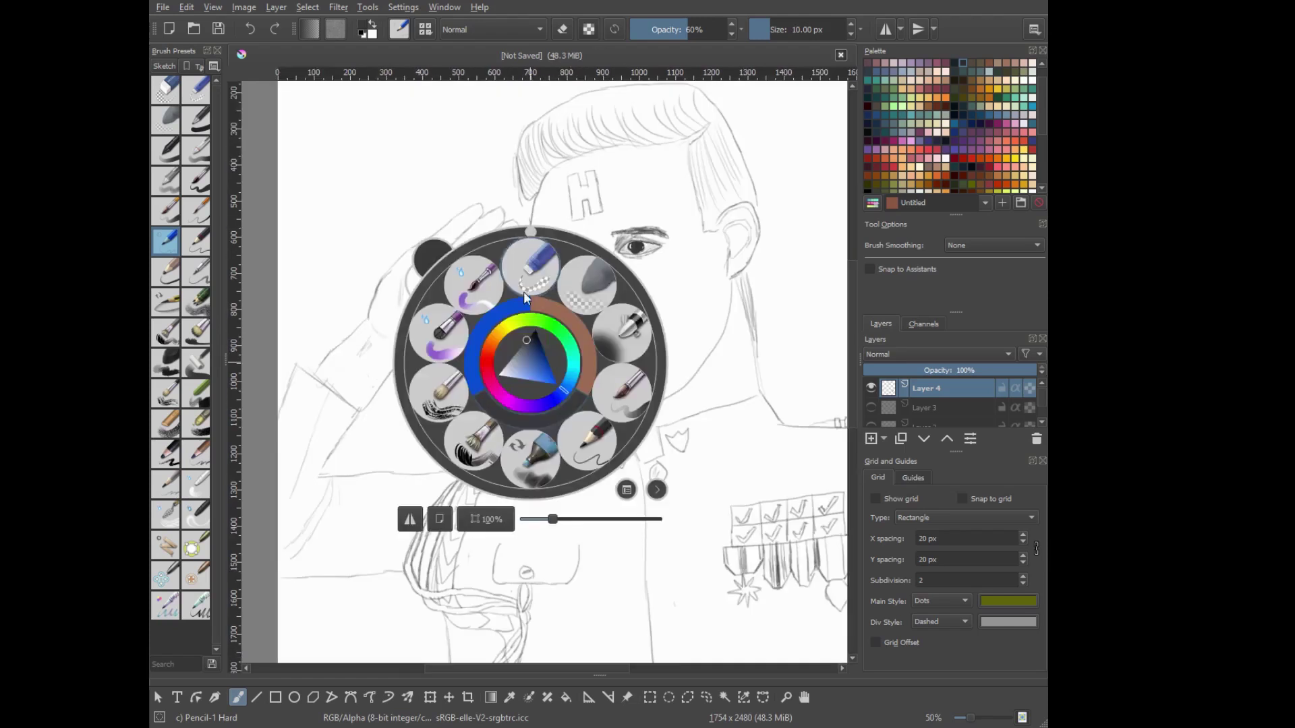
click(496, 232)
mouse_move(493, 226)
mouse_down()
mouse_move(361, 292)
mouse_move(297, 412)
mouse_up()
scroll(403, 338, down, 1)
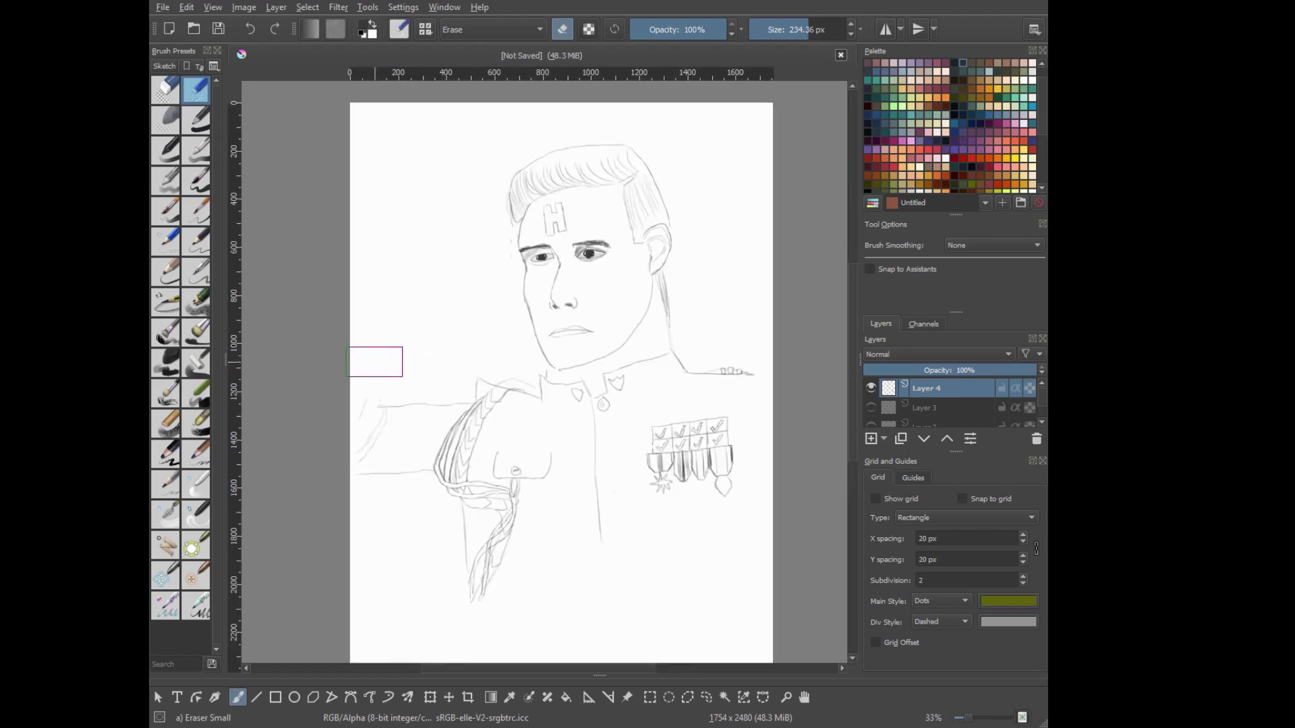
scroll(468, 424, left, 3)
Crop the image to extend the canvas leftward to 2696 × 2480
key(c)
click(486, 598)
scroll(494, 523, left, 1)
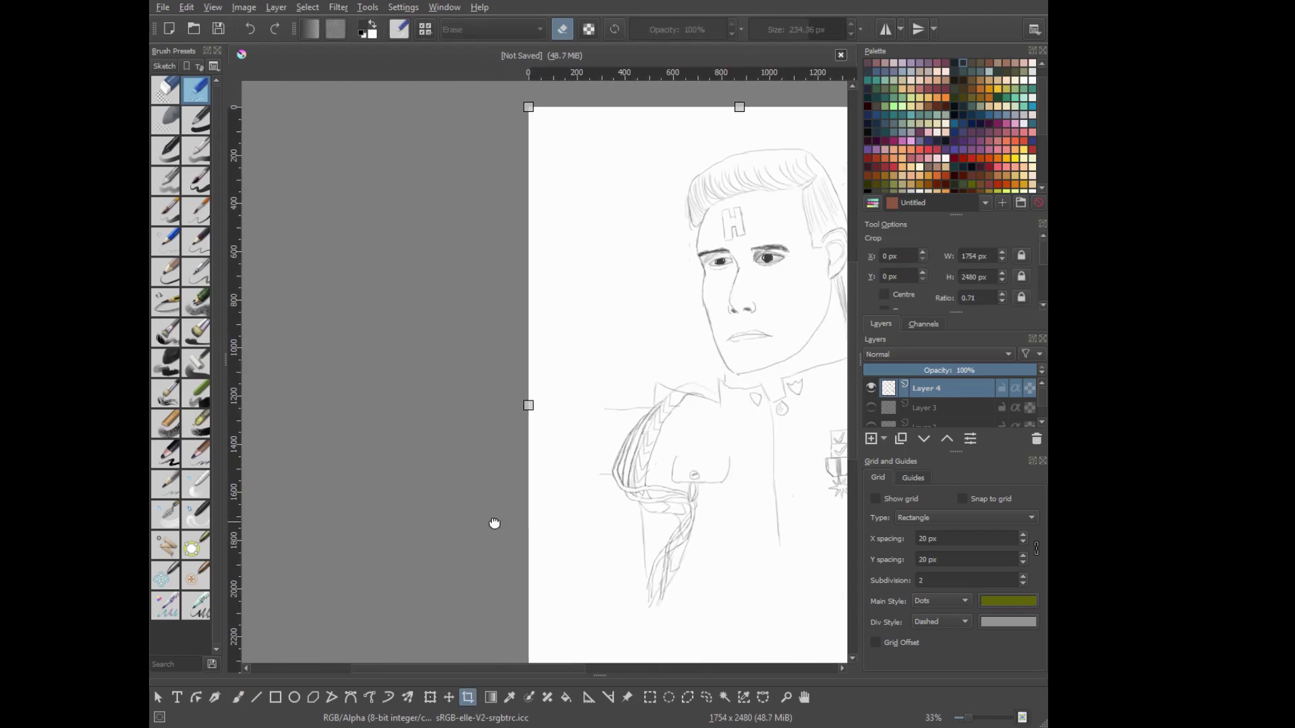
scroll(925, 289, down, 5)
click(955, 294)
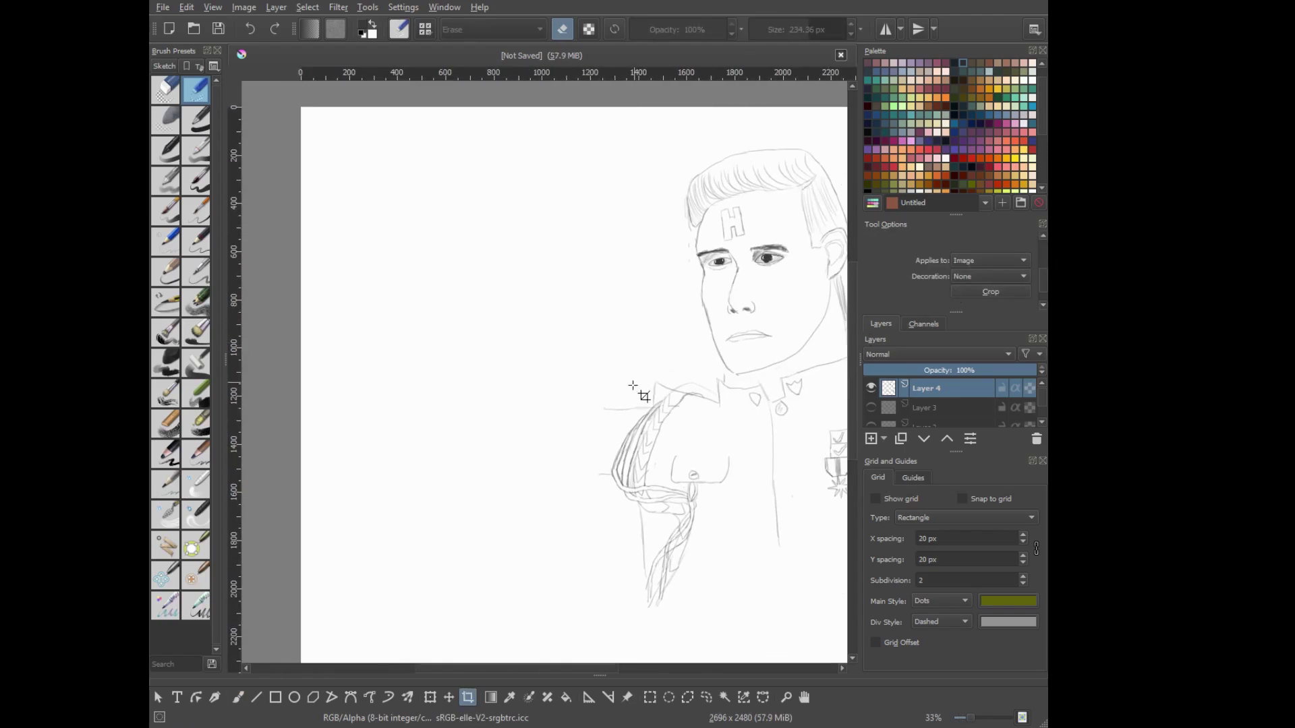
Select Pencil-1 Hard and draw two long horizontal guide lines left of the shoulder
right_click(499, 461)
scroll(534, 479, up, 3)
drag(533, 479, 497, 432)
right_click(527, 490)
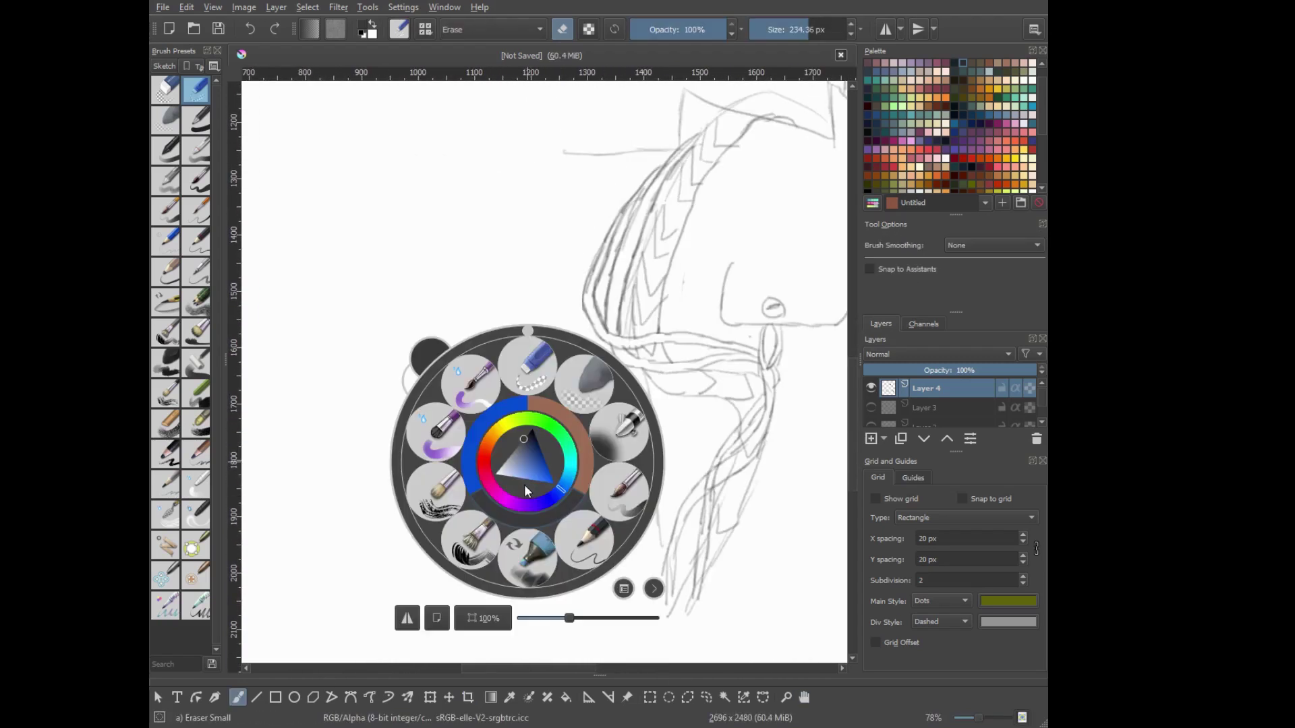
click(174, 241)
key(ctrl+z)
mouse_move(654, 405)
mouse_down()
mouse_move(350, 432)
mouse_move(355, 422)
mouse_up()
drag(671, 150, 370, 160)
Block in the cape shape with diagonal, left vertical and top edges
drag(420, 203, 549, 302)
drag(513, 262, 353, 526)
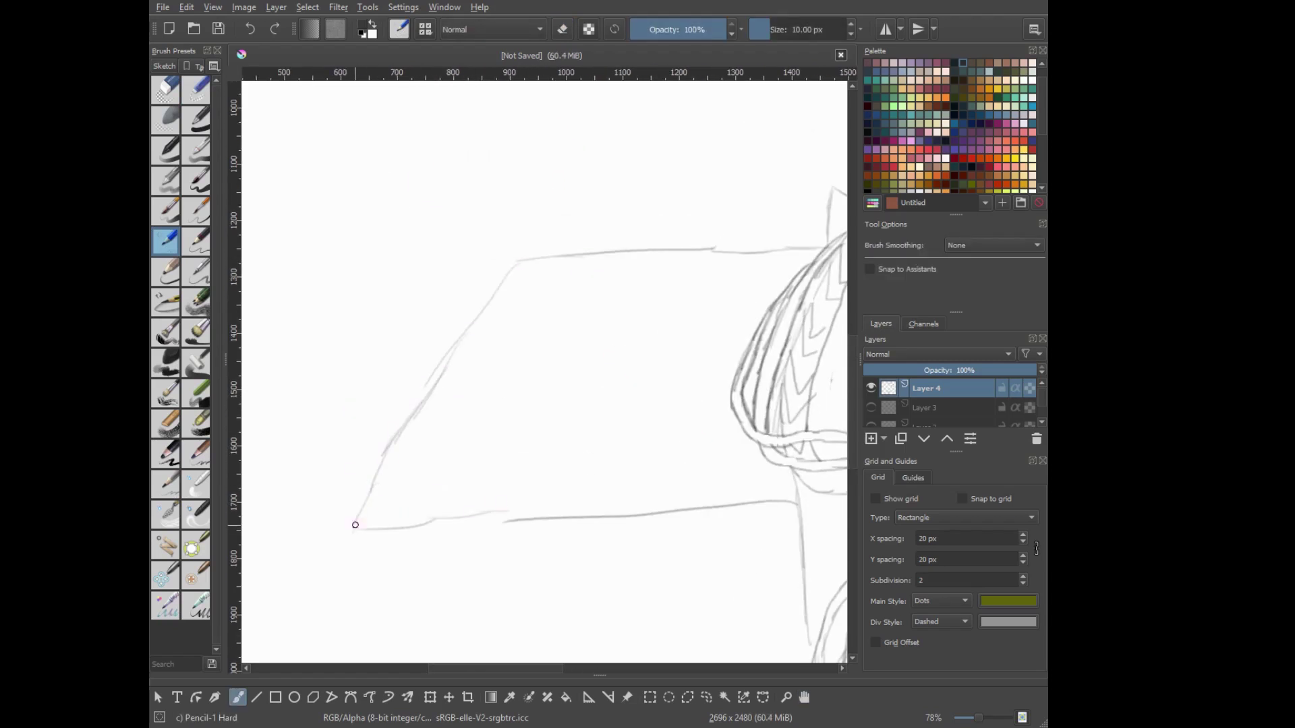
scroll(382, 302, up, 5)
drag(382, 302, 534, 64)
drag(635, 367, 671, 288)
drag(413, 255, 451, 619)
drag(413, 224, 551, 235)
Redo the top edge as one line across and down, then add short diagonal strokes
key(ctrl+z)
mouse_move(417, 300)
mouse_down()
mouse_move(402, 191)
mouse_move(639, 364)
mouse_up()
scroll(499, 351, down, 3)
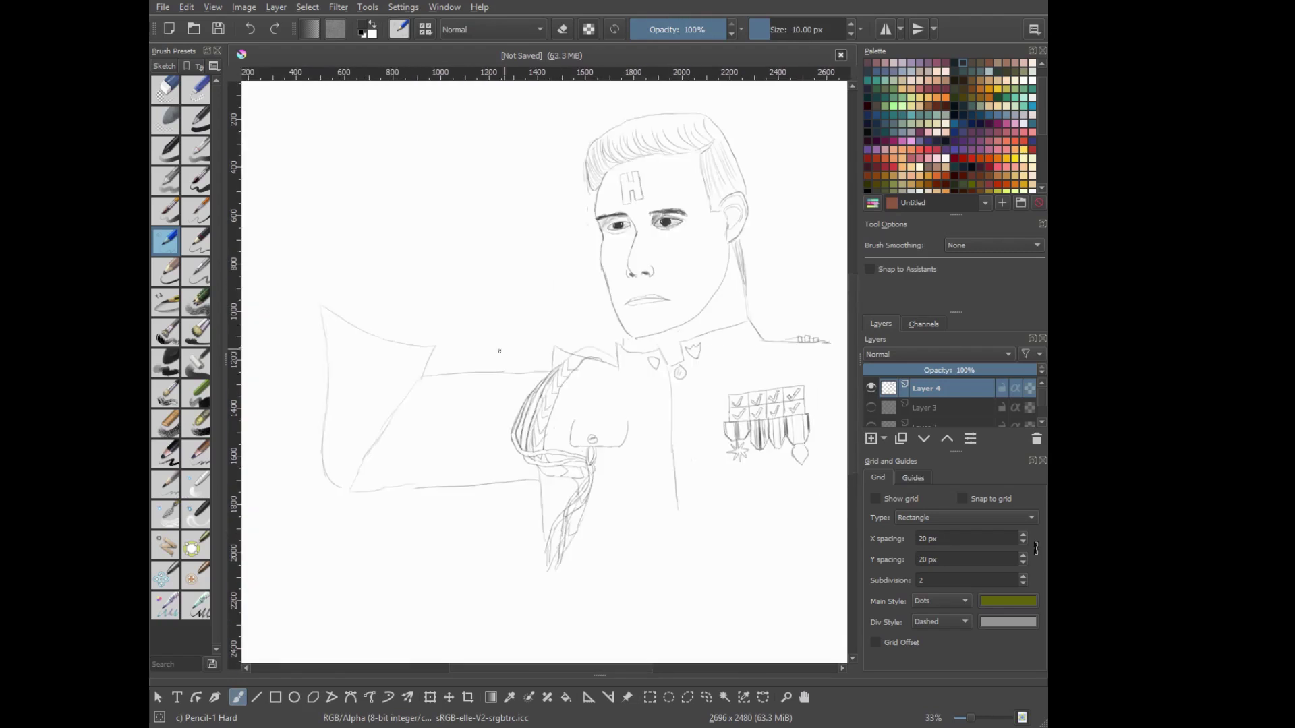
key(e)
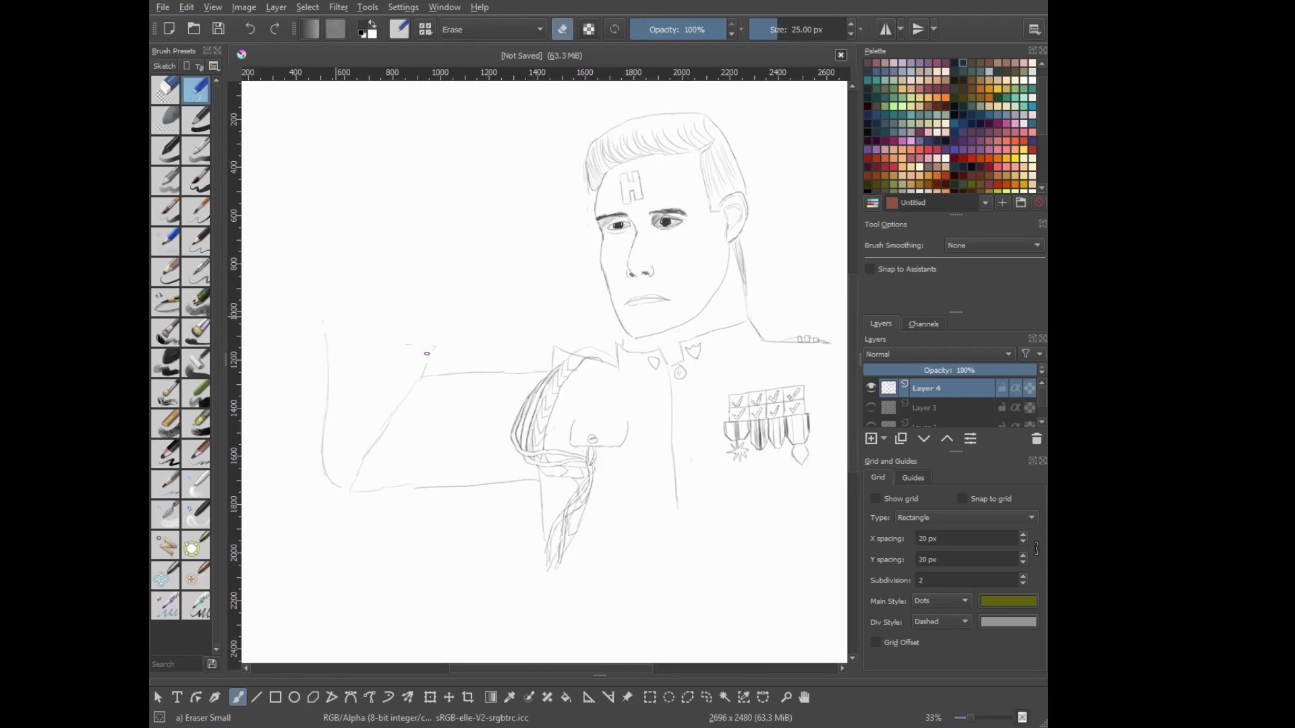
right_click(468, 338)
click(459, 236)
drag(424, 369, 442, 344)
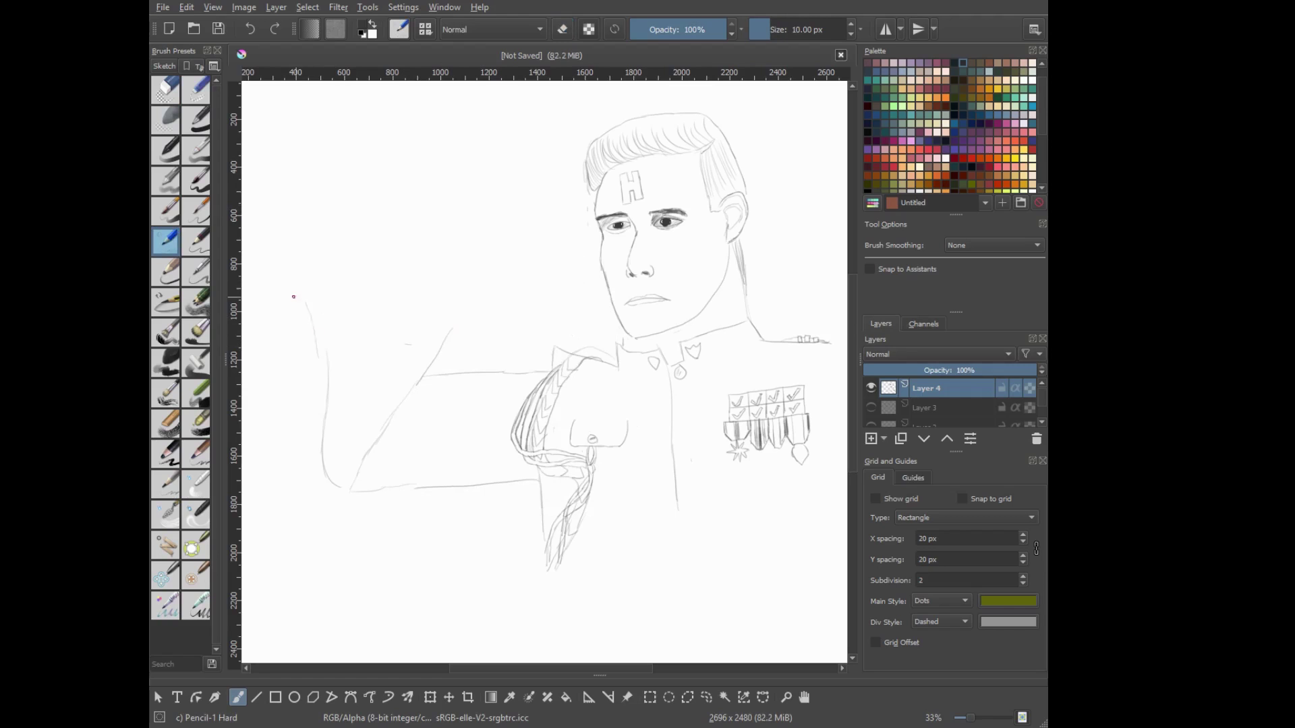
mouse_move(312, 307)
mouse_down()
mouse_move(370, 334)
mouse_move(329, 400)
mouse_up()
Trim the left vertical line and try short upper-left cape lines, undoing them
key(e)
key(e)
drag(449, 259, 372, 325)
drag(471, 297, 433, 356)
key(ctrl+z)
key(ctrl+z)
key(ctrl+z)
Erase the left box lines and stray stroke, then draw the cape's long lower edge
key(ctrl+z)
key(ctrl+z)
key(e)
right_click(411, 460)
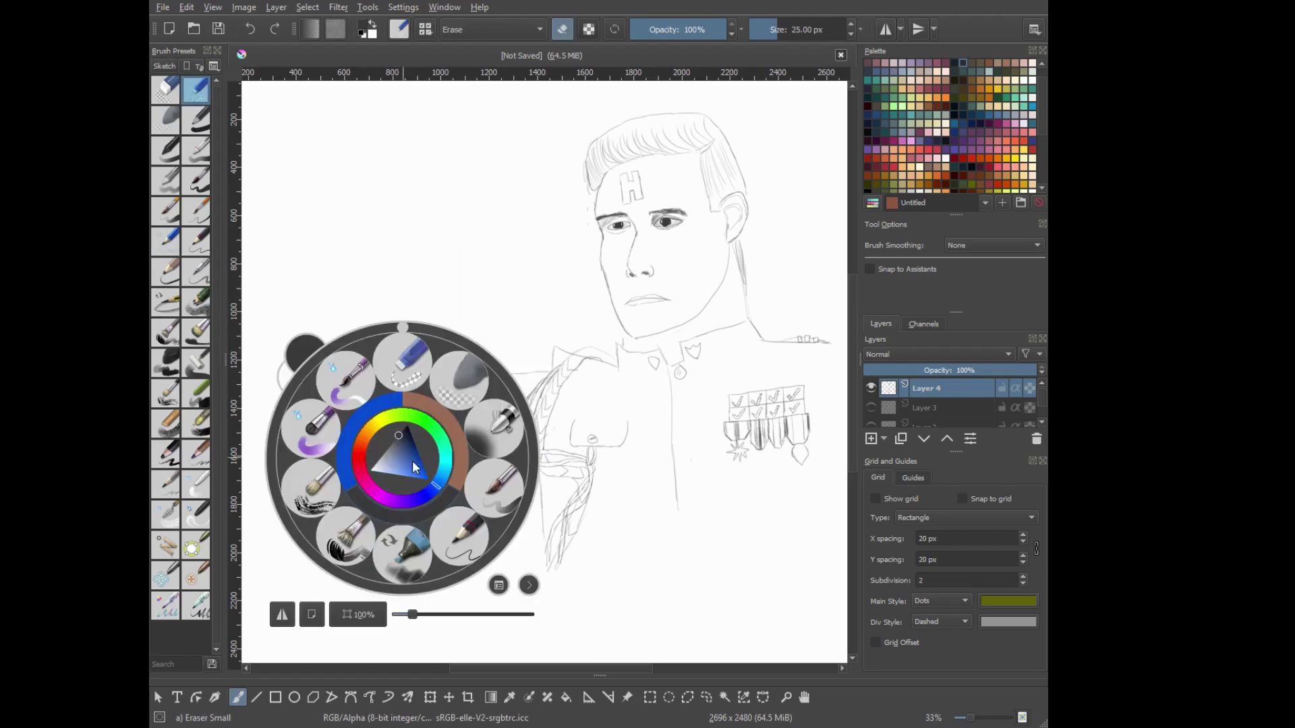
scroll(544, 373, up, 2)
drag(384, 374, 501, 496)
key(ctrl+z)
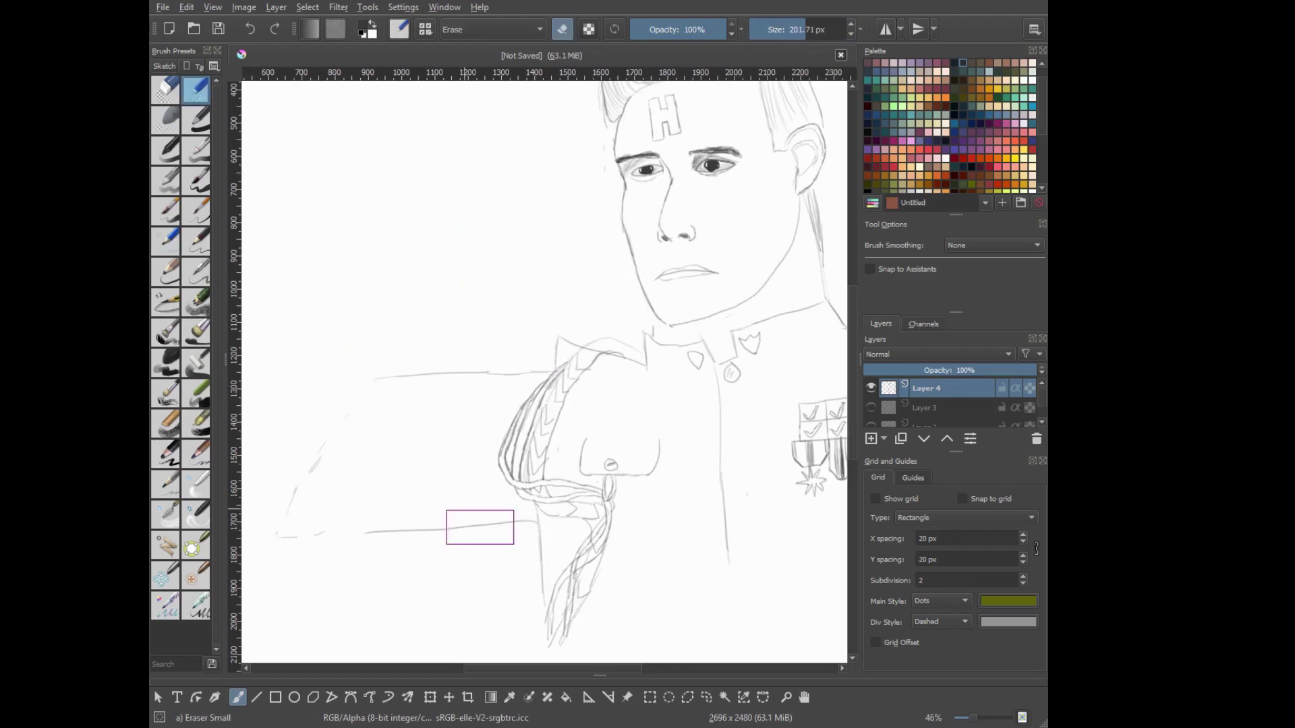
drag(368, 379, 521, 347)
key(e)
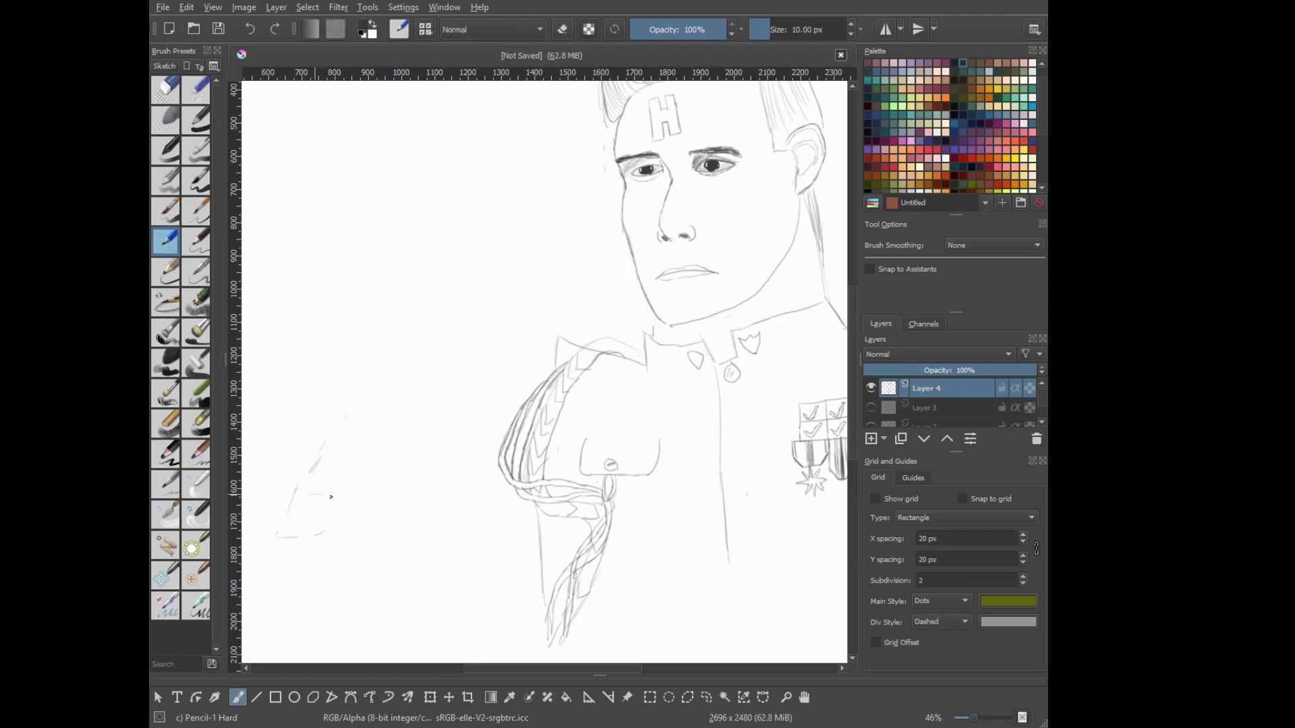
drag(312, 495, 528, 547)
Try two strokes across the cape area and undo both
right_click(395, 440)
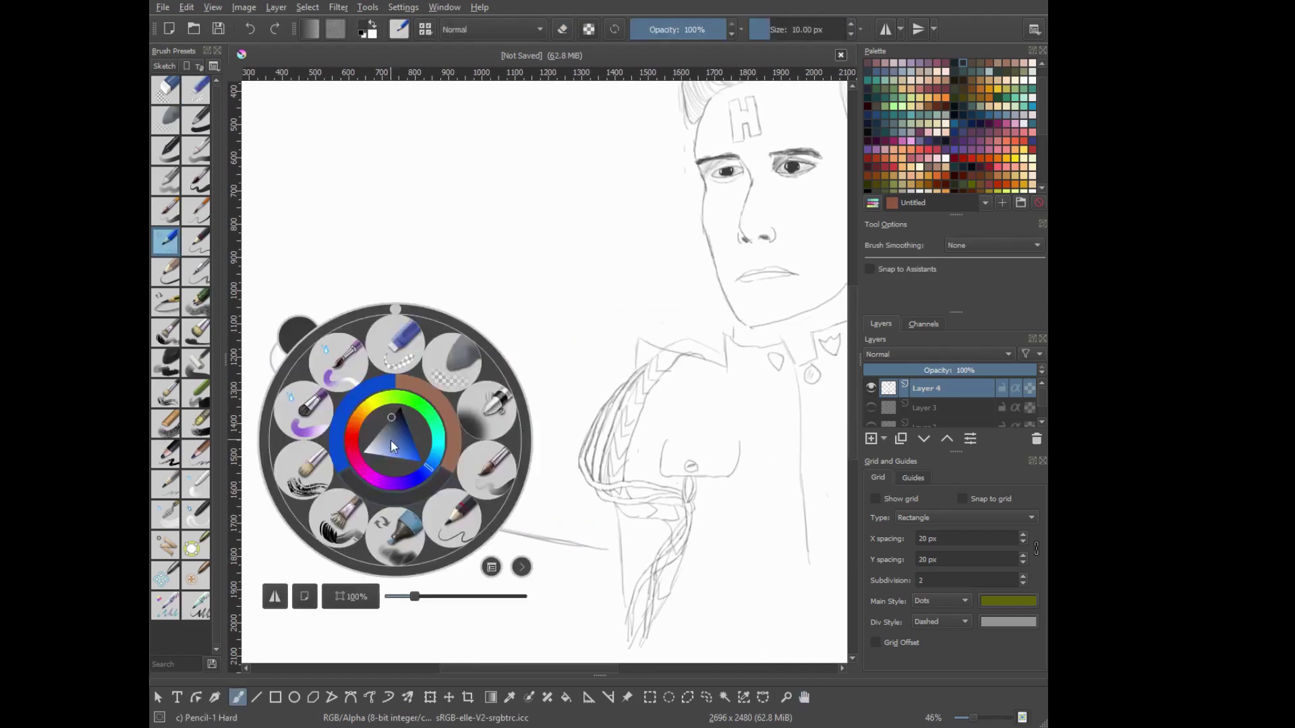
right_click(445, 362)
drag(624, 373, 497, 375)
key(ctrl+z)
drag(615, 370, 403, 365)
key(ctrl+z)
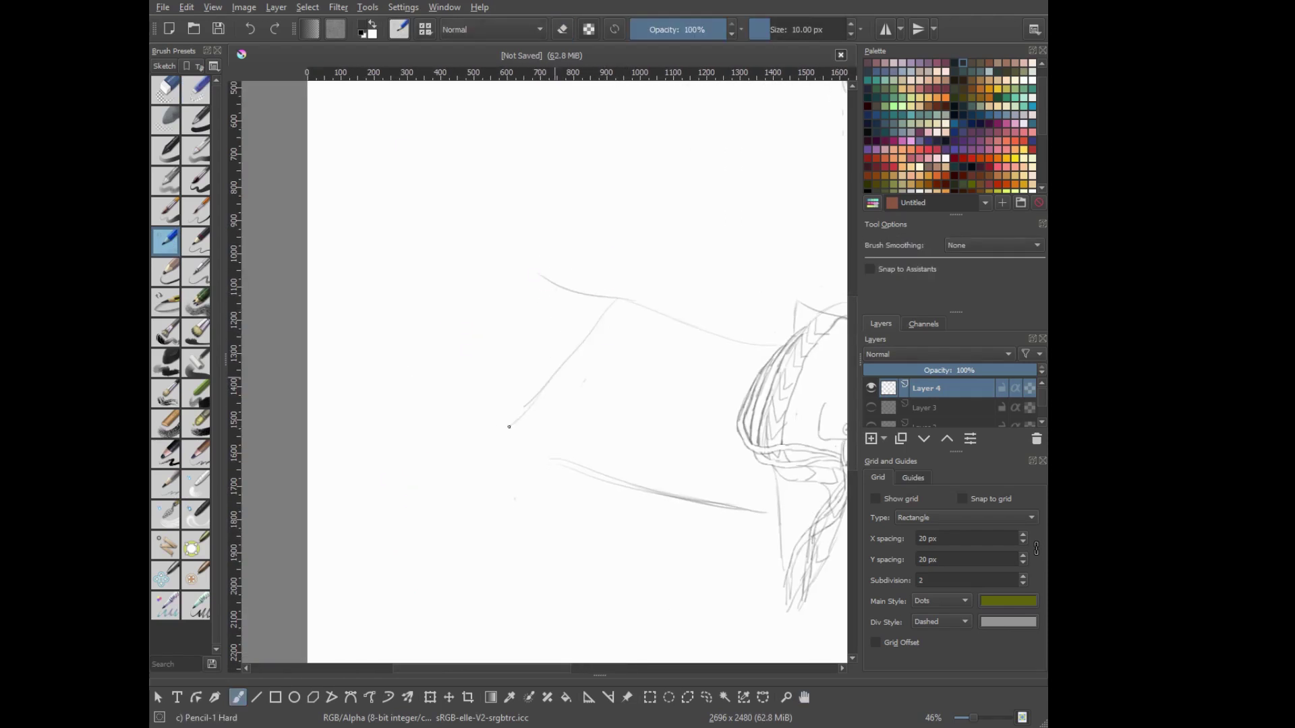
Draw the cape's left outline and longer upper edges, undoing the extra strokes
mouse_move(495, 350)
mouse_down()
mouse_move(321, 375)
mouse_move(300, 530)
mouse_up()
drag(543, 207, 398, 303)
drag(487, 334, 587, 239)
drag(546, 200, 662, 192)
key(ctrl+z)
key(ctrl+z)
key(ctrl+z)
drag(492, 350, 627, 223)
drag(399, 311, 631, 157)
key(ctrl+z)
key(ctrl+z)
key(ctrl+z)
Add diagonal cape strokes and a curved line rising from the shoulder
mouse_move(462, 355)
mouse_down()
mouse_move(483, 346)
mouse_move(363, 313)
mouse_move(444, 259)
mouse_up()
drag(477, 342, 549, 254)
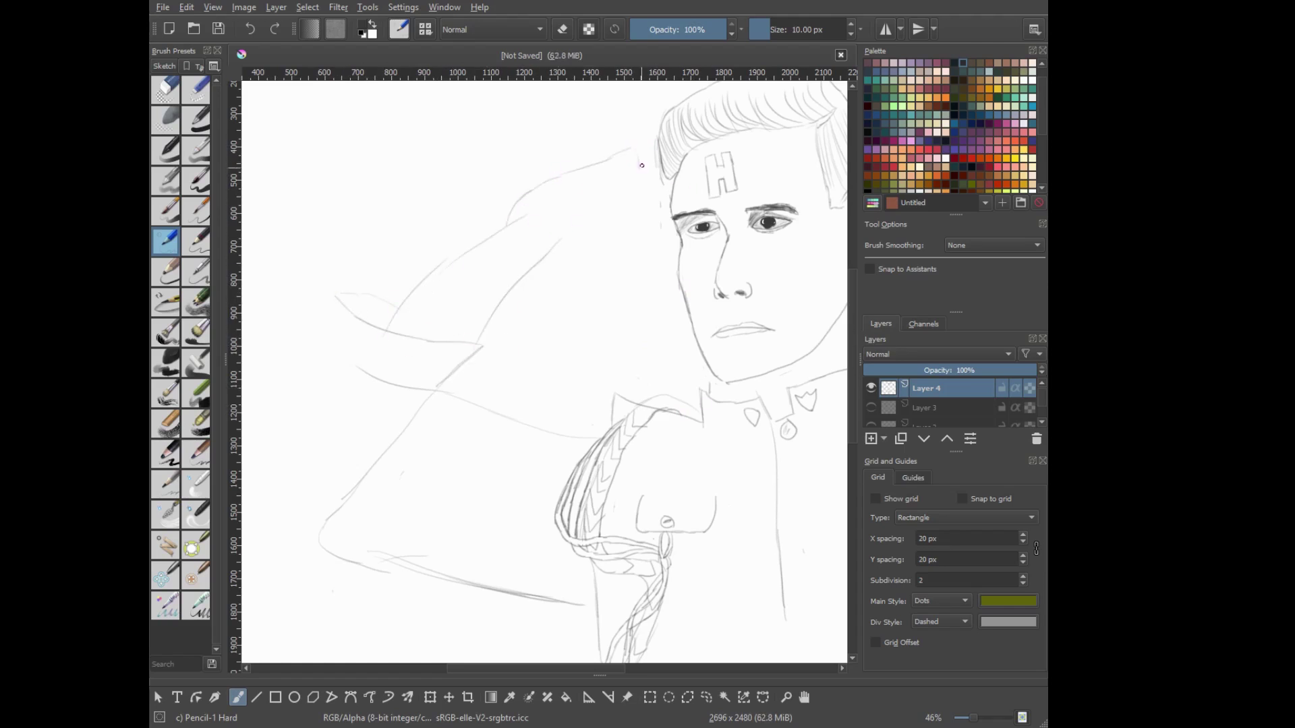
drag(603, 213, 674, 177)
key(ctrl+z)
Erase the curved stroke and draw the raised arm sweeping toward the head
key(ctrl+z)
drag(369, 327, 509, 240)
drag(483, 345, 552, 258)
Redraw the upper diagonal and arc a pointed shape above the shoulder with finger strokes
right_click(496, 284)
right_click(467, 310)
click(476, 238)
drag(407, 297, 484, 235)
drag(552, 257, 487, 234)
drag(552, 165, 487, 233)
mouse_move(617, 145)
mouse_down()
mouse_move(585, 173)
mouse_move(591, 195)
mouse_up()
drag(640, 164, 599, 215)
key(ctrl+z)
key(ctrl+z)
key(ctrl+z)
key(slash)
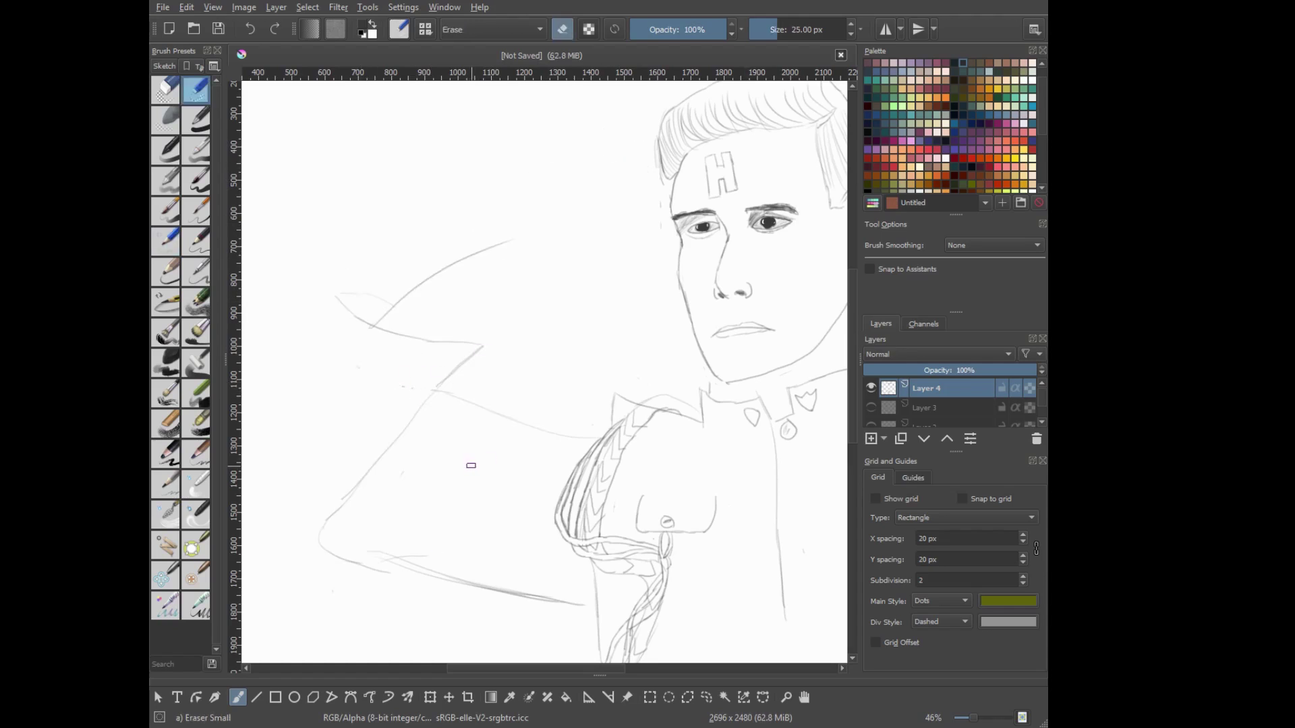
mouse_move(443, 270)
mouse_down()
mouse_move(372, 328)
mouse_move(510, 241)
mouse_up()
right_click(468, 301)
click(341, 365)
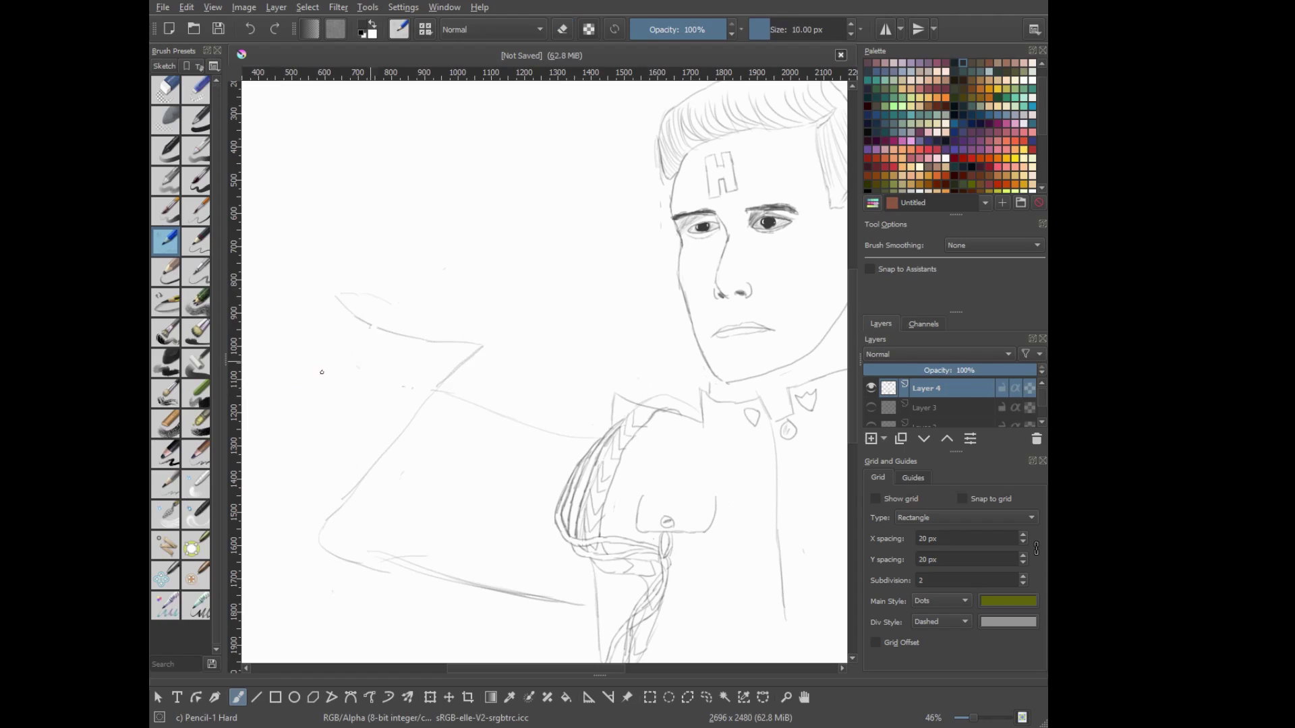
drag(482, 349, 569, 281)
drag(377, 328, 625, 181)
Extend the forearm and draw saluting fingers up to the hairline, undoing false starts
drag(592, 221, 624, 192)
key(ctrl+z)
key(ctrl+z)
key(ctrl+z)
key(ctrl+z)
mouse_move(556, 288)
mouse_down()
mouse_move(601, 295)
mouse_move(603, 224)
mouse_move(594, 244)
mouse_move(594, 274)
mouse_move(643, 206)
mouse_move(652, 182)
mouse_move(615, 226)
mouse_move(657, 160)
mouse_move(592, 219)
mouse_up()
drag(638, 157, 491, 255)
key(ctrl+z)
key(ctrl+z)
key(ctrl+z)
key(ctrl+z)
key(ctrl+z)
key(ctrl+z)
key(ctrl+z)
drag(658, 201, 615, 235)
Trim and redraw the finger lines from the hairline down toward the forearm
key(/)
right_click(653, 297)
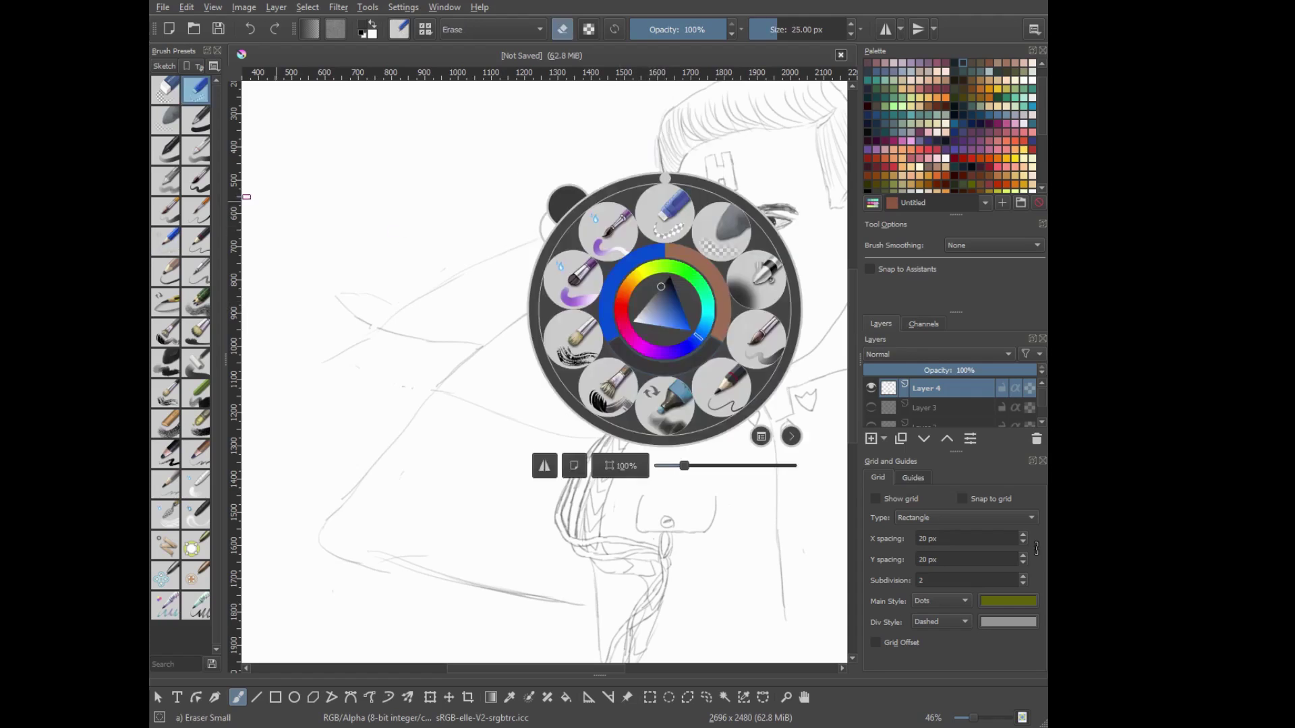
click(565, 233)
mouse_move(659, 178)
mouse_down()
mouse_move(611, 203)
mouse_move(629, 162)
mouse_move(499, 259)
mouse_up()
key(ctrl+z)
key(ctrl+z)
key(ctrl+z)
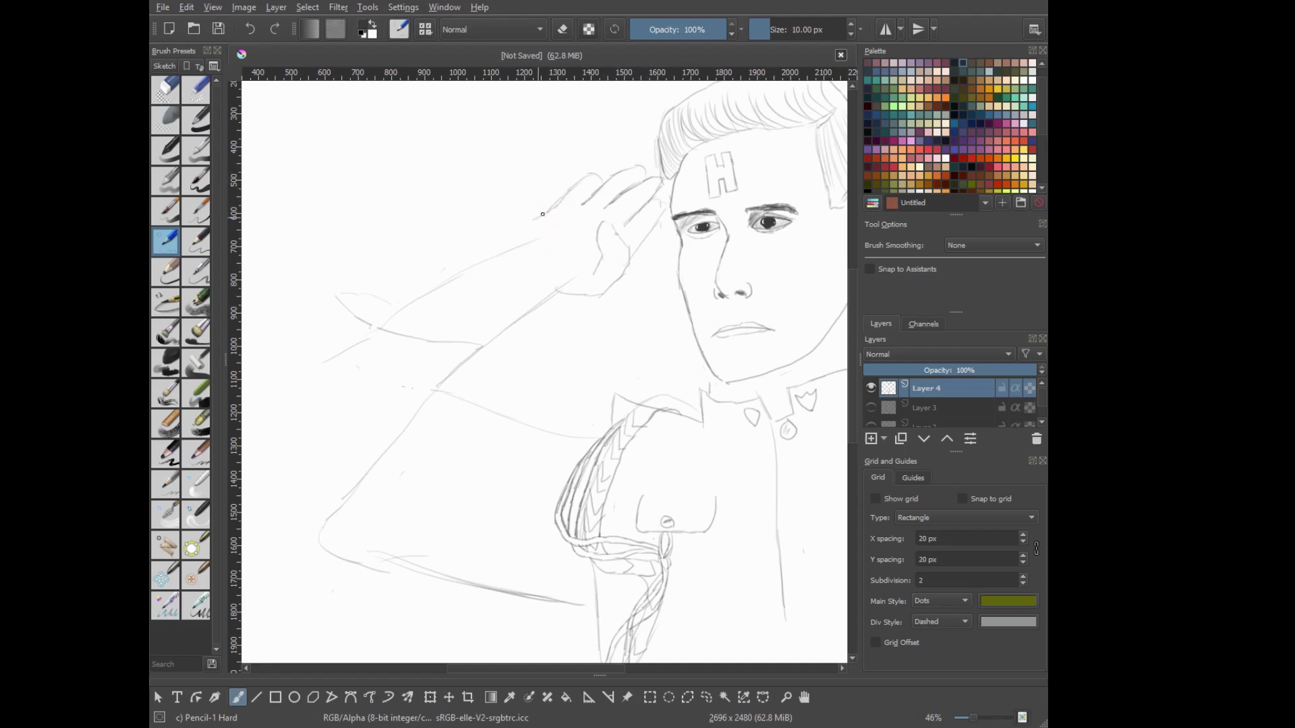
drag(545, 214, 503, 263)
With Eraser Small, erase the rough arm and finger lines near the hand
key(e)
scroll(568, 292, down, 5)
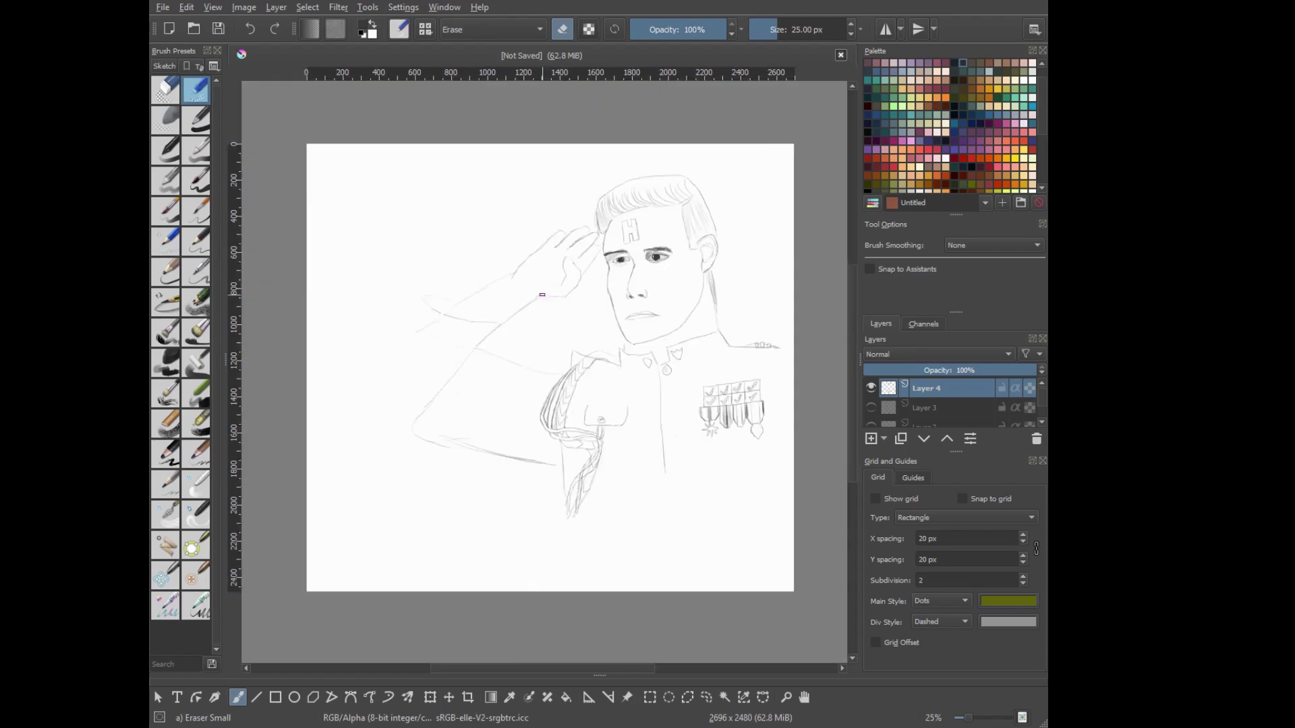
scroll(568, 292, up, 7)
drag(459, 354, 516, 418)
mouse_move(509, 300)
mouse_down()
mouse_move(570, 243)
mouse_move(681, 297)
mouse_move(640, 296)
mouse_up()
right_click(596, 398)
With Pencil-1 Hard, sketch the hand's curve and the first finger outline, redoing its lower line
click(500, 332)
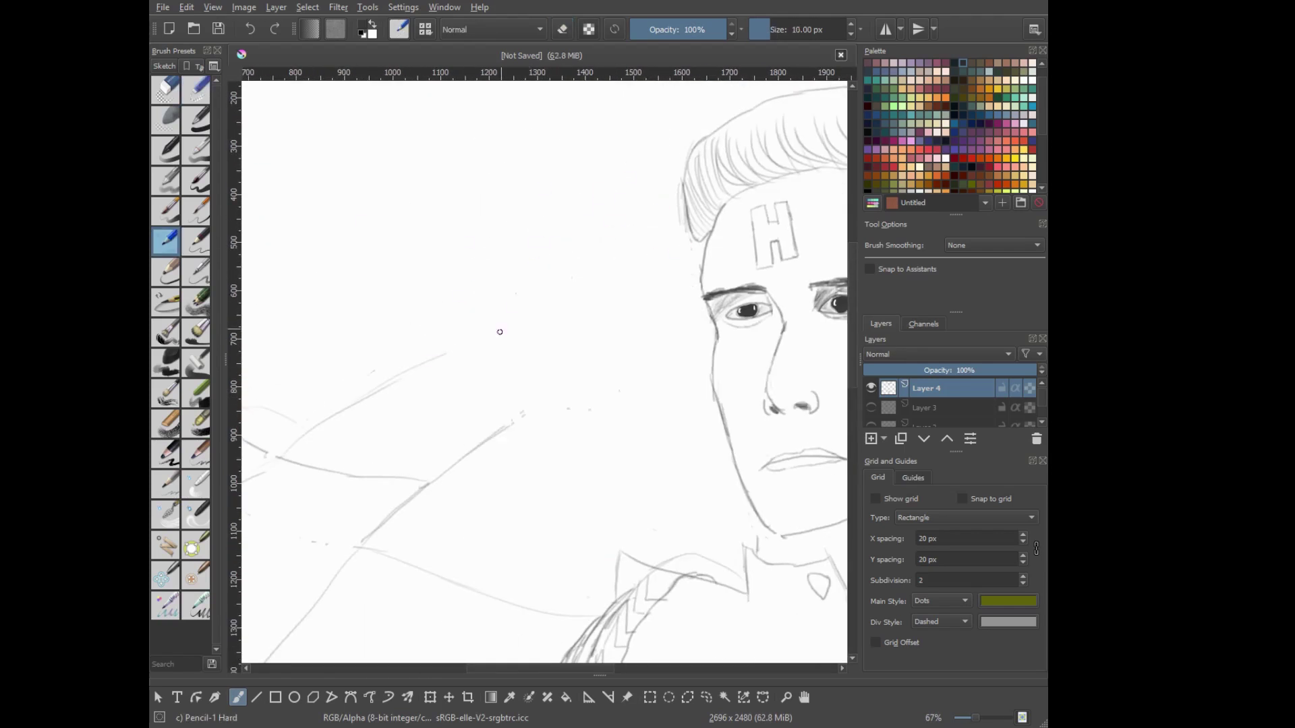
mouse_move(448, 324)
mouse_down()
mouse_move(536, 420)
mouse_move(567, 412)
mouse_up()
mouse_move(446, 327)
mouse_down()
mouse_move(609, 234)
mouse_move(566, 300)
mouse_up()
key(ctrl+z)
drag(625, 236, 565, 301)
key(ctrl+z)
Outline the second and third fingers and the hooked thumb, undoing stray strokes
mouse_move(621, 236)
mouse_down()
mouse_move(566, 292)
mouse_move(651, 232)
mouse_move(581, 317)
mouse_up()
drag(668, 247, 634, 304)
key(ctrl+z)
key(ctrl+z)
drag(679, 252, 608, 326)
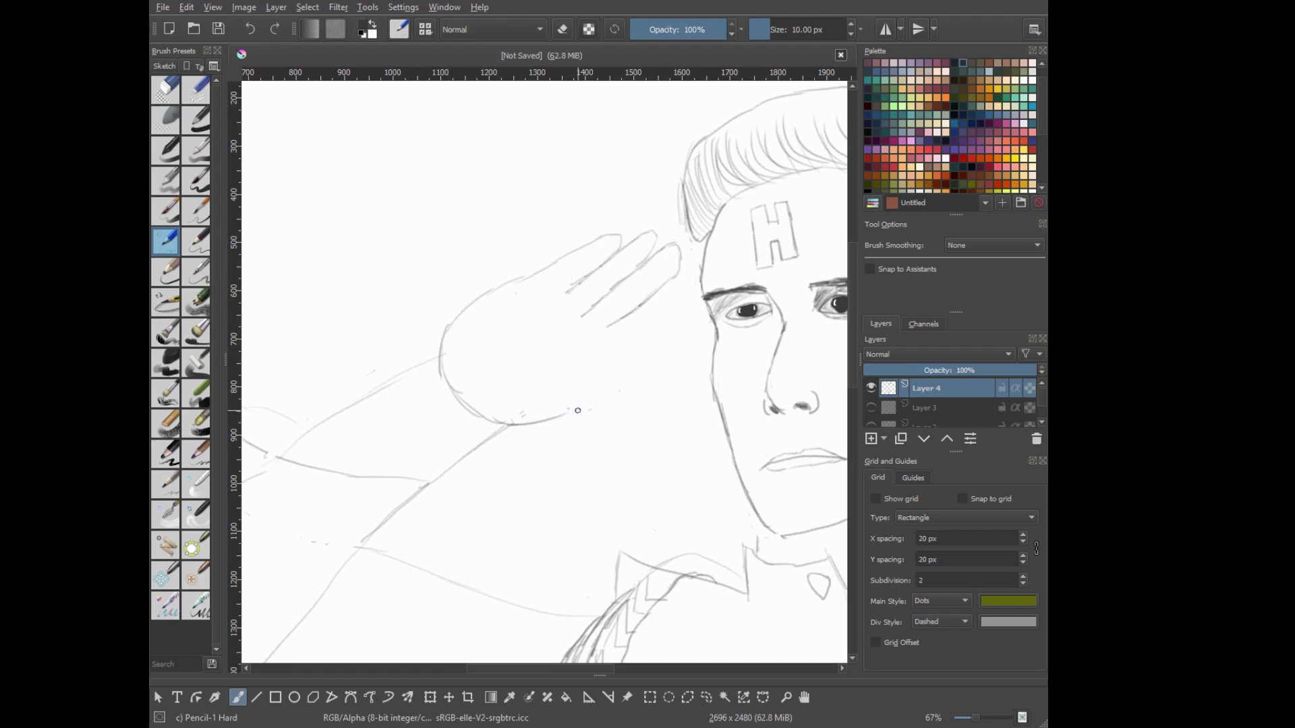
mouse_move(597, 390)
mouse_down()
mouse_move(570, 346)
mouse_move(554, 389)
mouse_up()
key(ctrl+z)
key(ctrl+z)
drag(651, 322, 604, 367)
drag(662, 308, 633, 347)
key(ctrl+z)
Zoom out and erase the old saluting hand lines with Eraser Small
key(minus)
mouse_move(418, 344)
mouse_down()
mouse_move(368, 458)
mouse_move(337, 607)
mouse_up()
right_click(524, 401)
click(412, 415)
scroll(566, 265, down, 3)
scroll(570, 273, up, 4)
scroll(574, 281, down, 2)
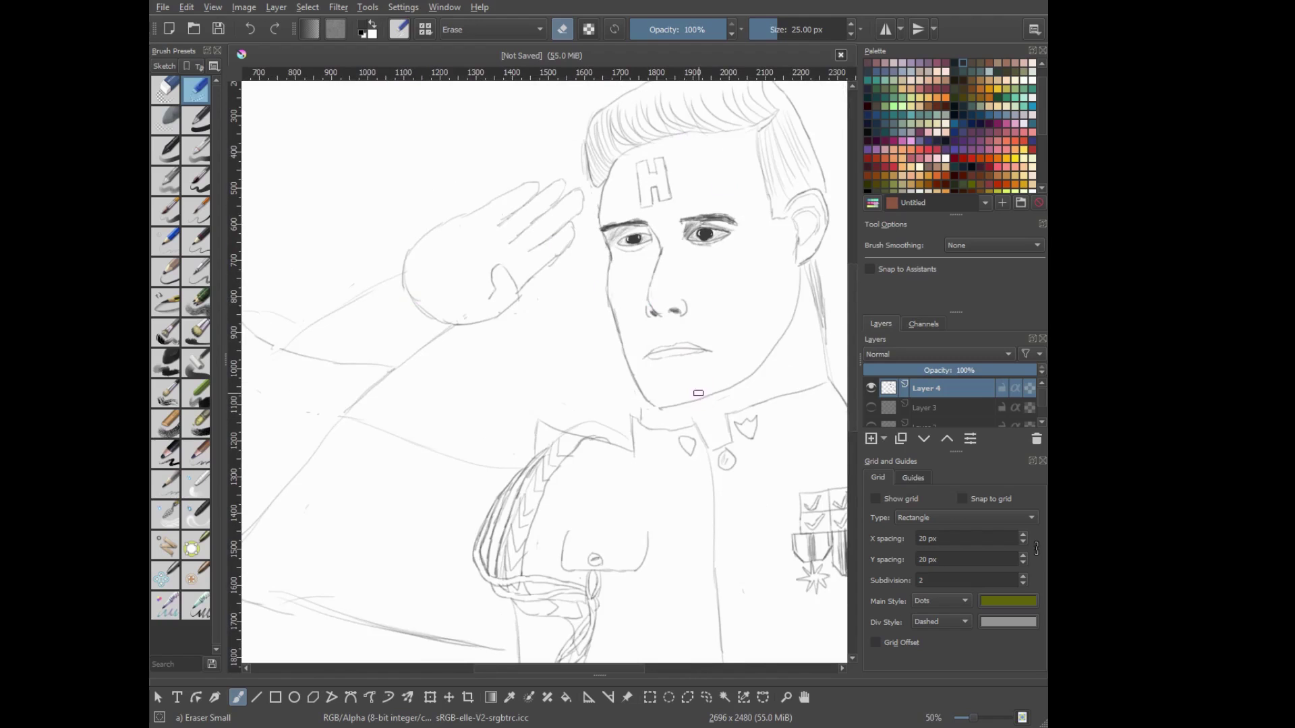
mouse_move(404, 270)
mouse_down()
mouse_move(542, 201)
mouse_move(523, 290)
mouse_up()
With Pencil-1 Hard, redraw the hand curve and the arm's upper and lower edges
right_click(523, 290)
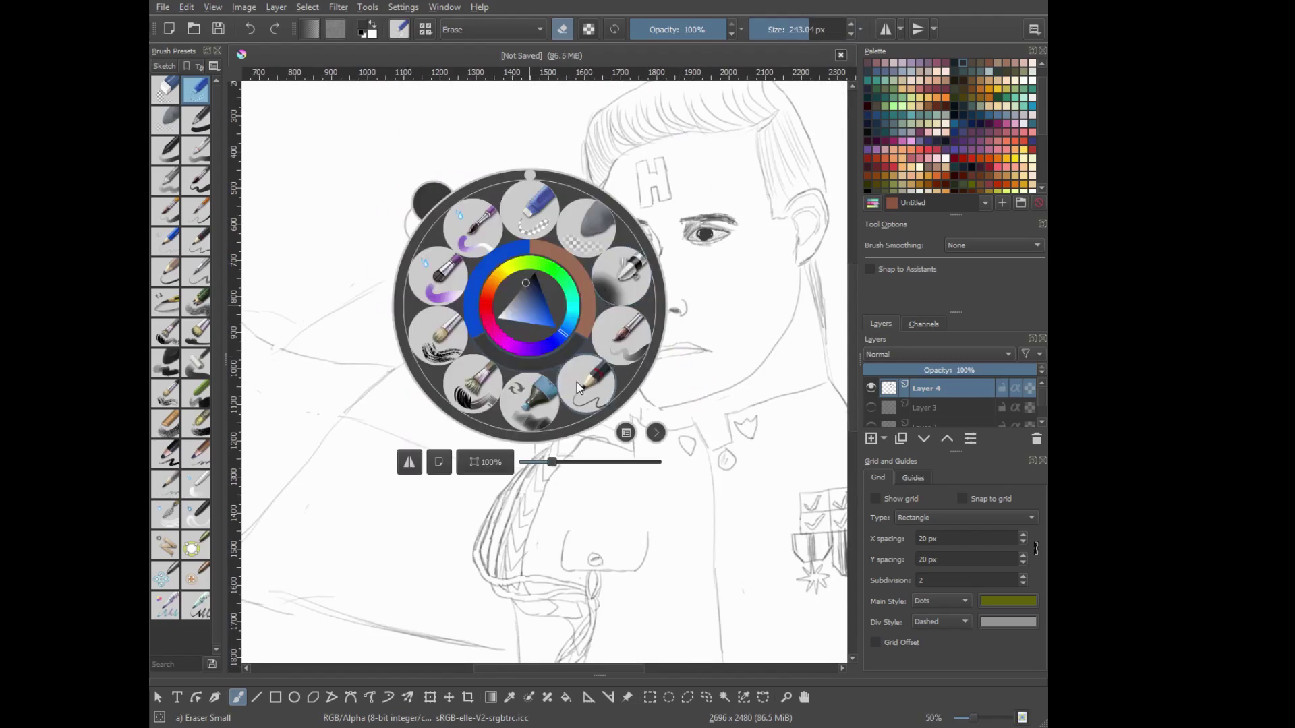
click(472, 269)
drag(369, 285, 426, 345)
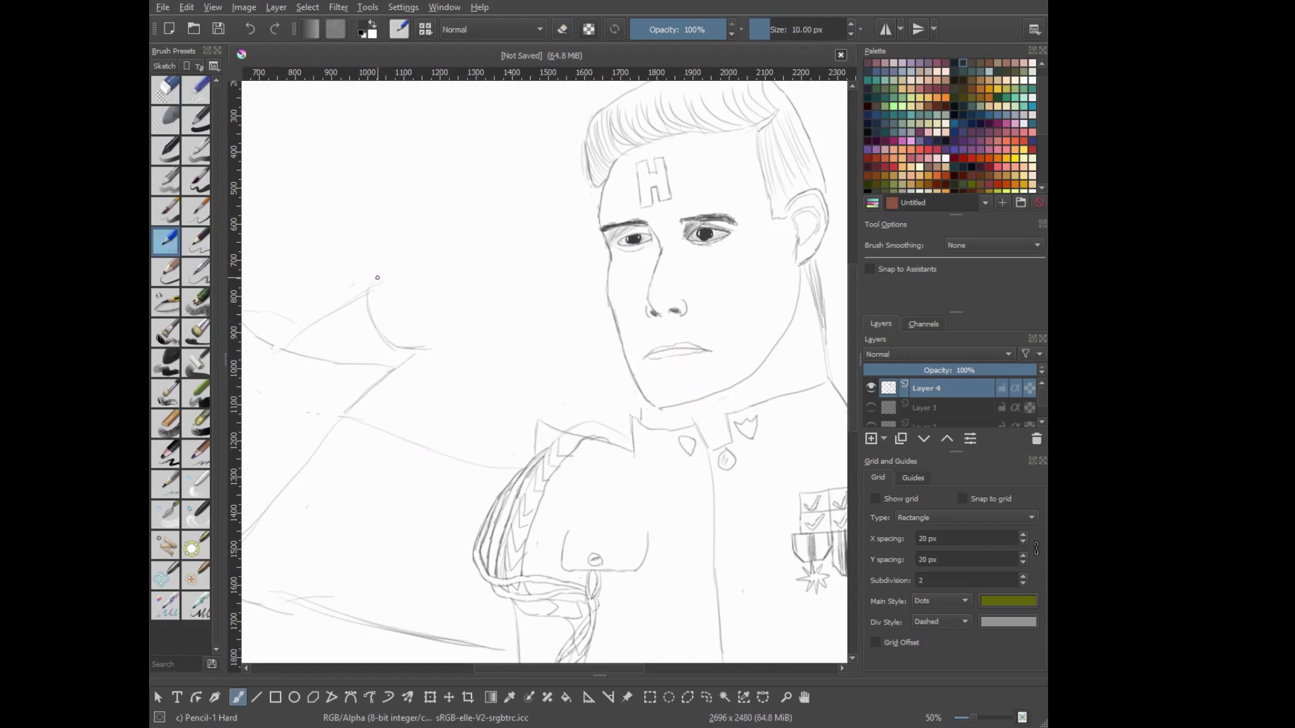
mouse_move(368, 287)
mouse_down()
mouse_move(472, 203)
mouse_move(546, 178)
mouse_move(502, 229)
mouse_move(542, 199)
mouse_up()
key(ctrl+z)
key(ctrl+z)
mouse_move(475, 236)
mouse_down()
mouse_move(533, 200)
mouse_move(573, 203)
mouse_move(509, 244)
mouse_up()
mouse_move(405, 348)
mouse_down()
mouse_move(475, 351)
mouse_move(507, 317)
mouse_move(472, 290)
mouse_move(465, 329)
mouse_move(548, 278)
mouse_up()
key(ctrl+z)
mouse_move(507, 317)
mouse_down()
mouse_move(571, 253)
mouse_move(517, 282)
mouse_up()
key(ctrl+z)
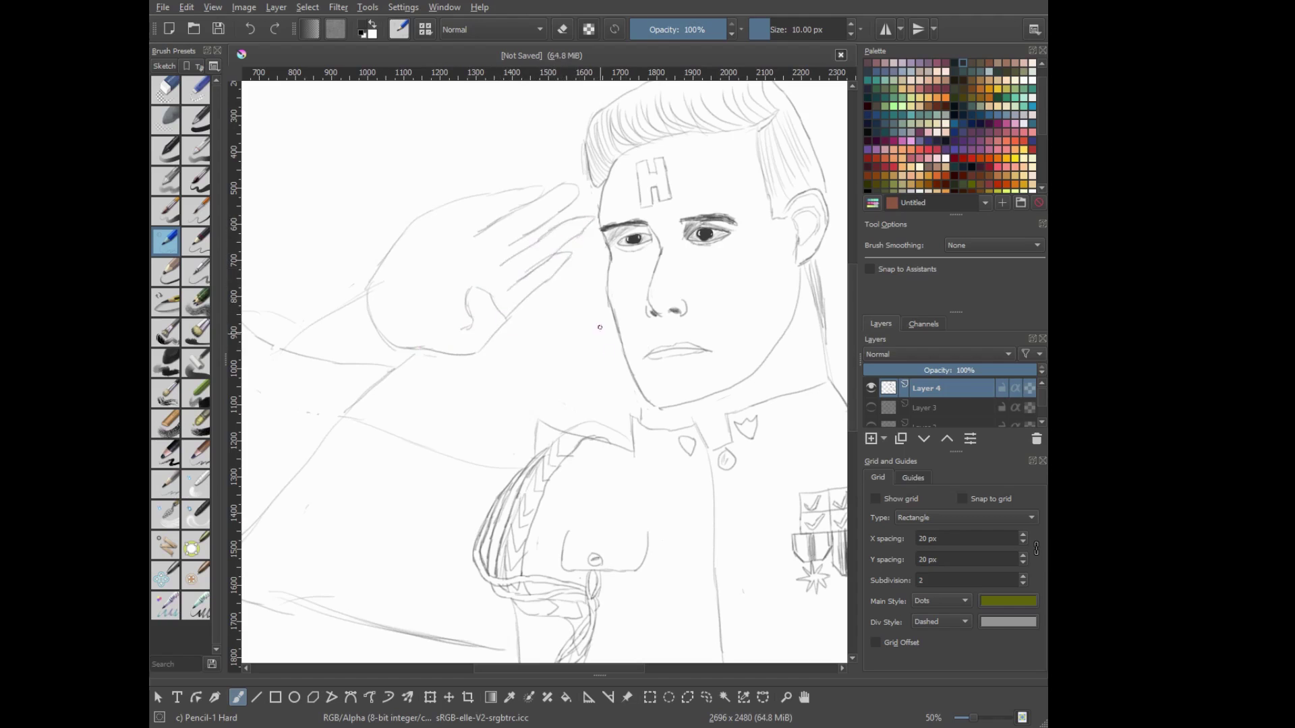
Draw the index finger's top edge joined to the hand, plus more finger lines
right_click(480, 234)
right_click(453, 264)
drag(454, 202, 530, 180)
right_click(536, 186)
click(549, 125)
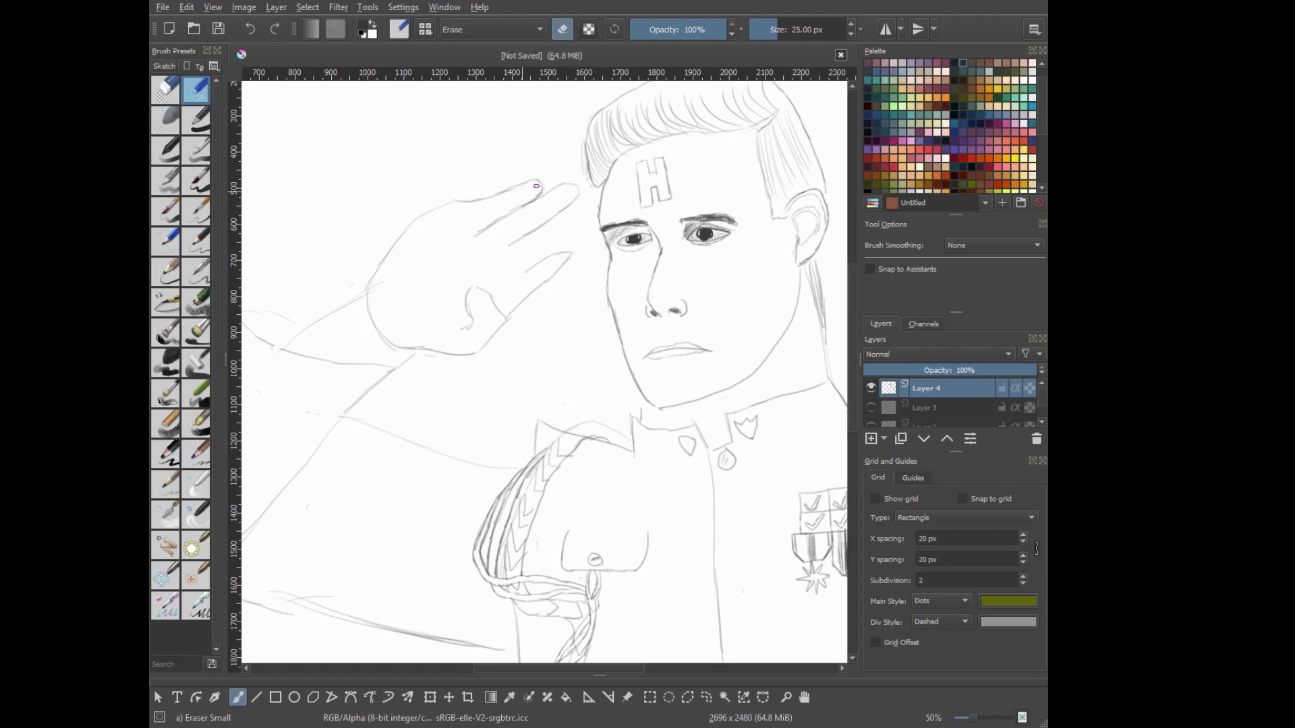
right_click(436, 258)
click(436, 157)
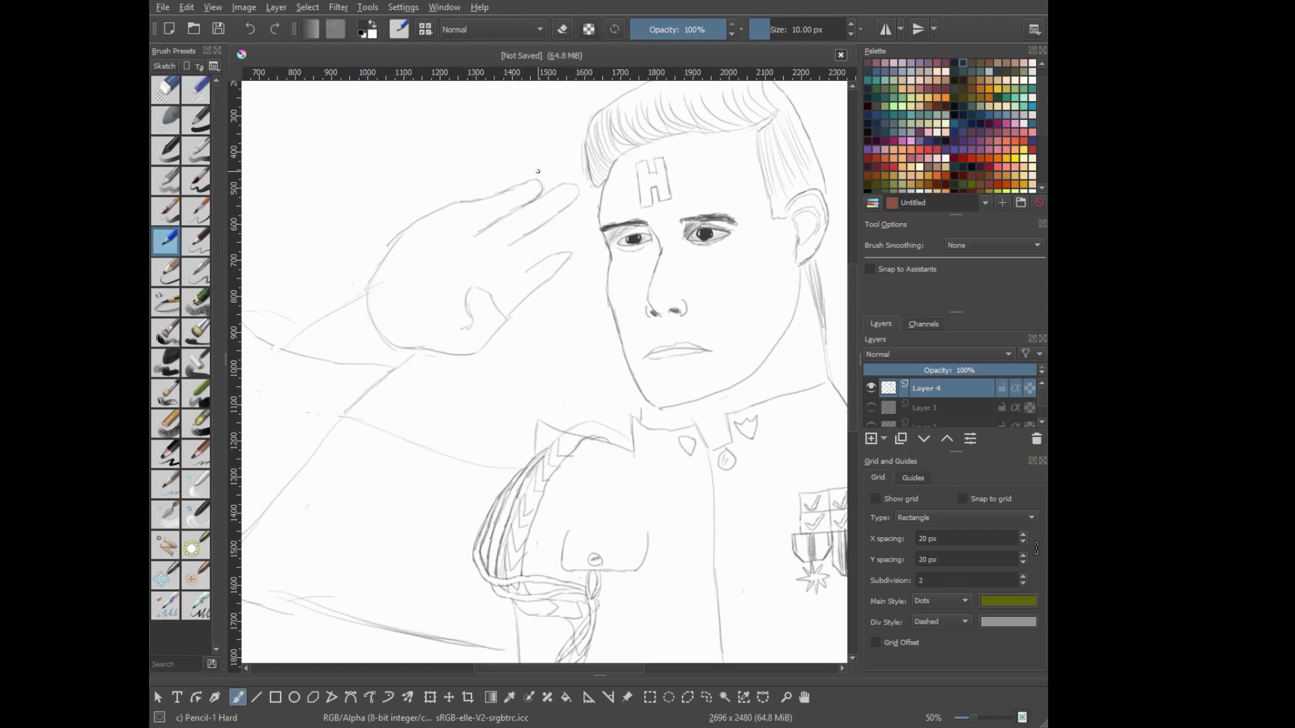
drag(461, 200, 399, 238)
mouse_move(598, 201)
mouse_down()
mouse_move(548, 222)
mouse_move(528, 268)
mouse_up()
Switch between Eraser Small, Pencil-1 Hard and the soft eraser
key(e)
right_click(555, 325)
click(169, 233)
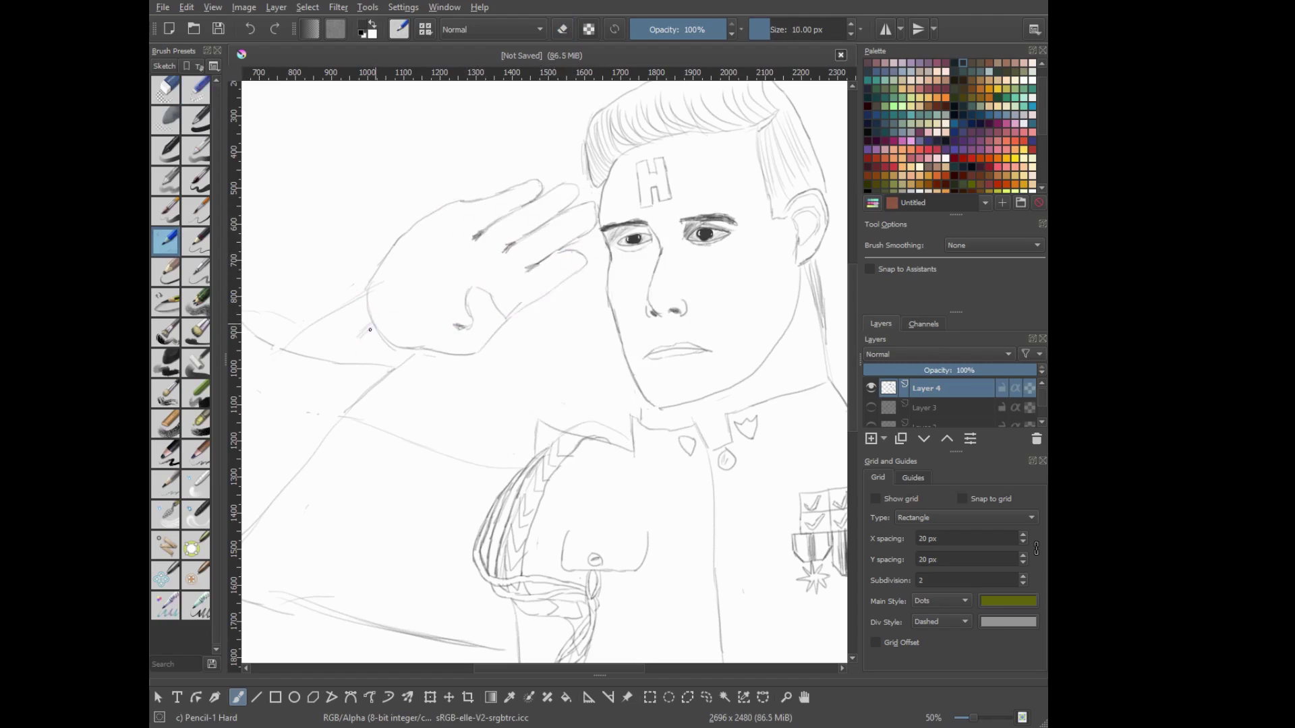
click(165, 120)
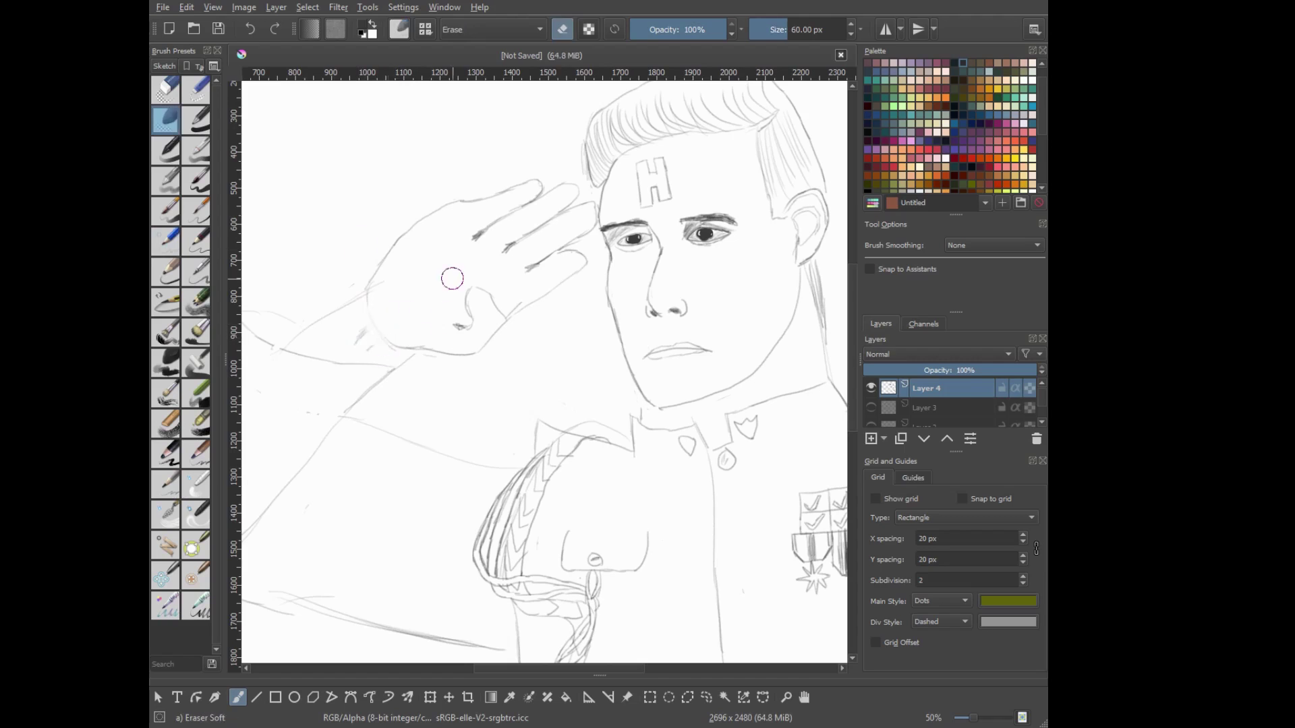
Zoom to 33% and draw the forearm curving down to the elbow
key(minus)
key(minus)
key(plus)
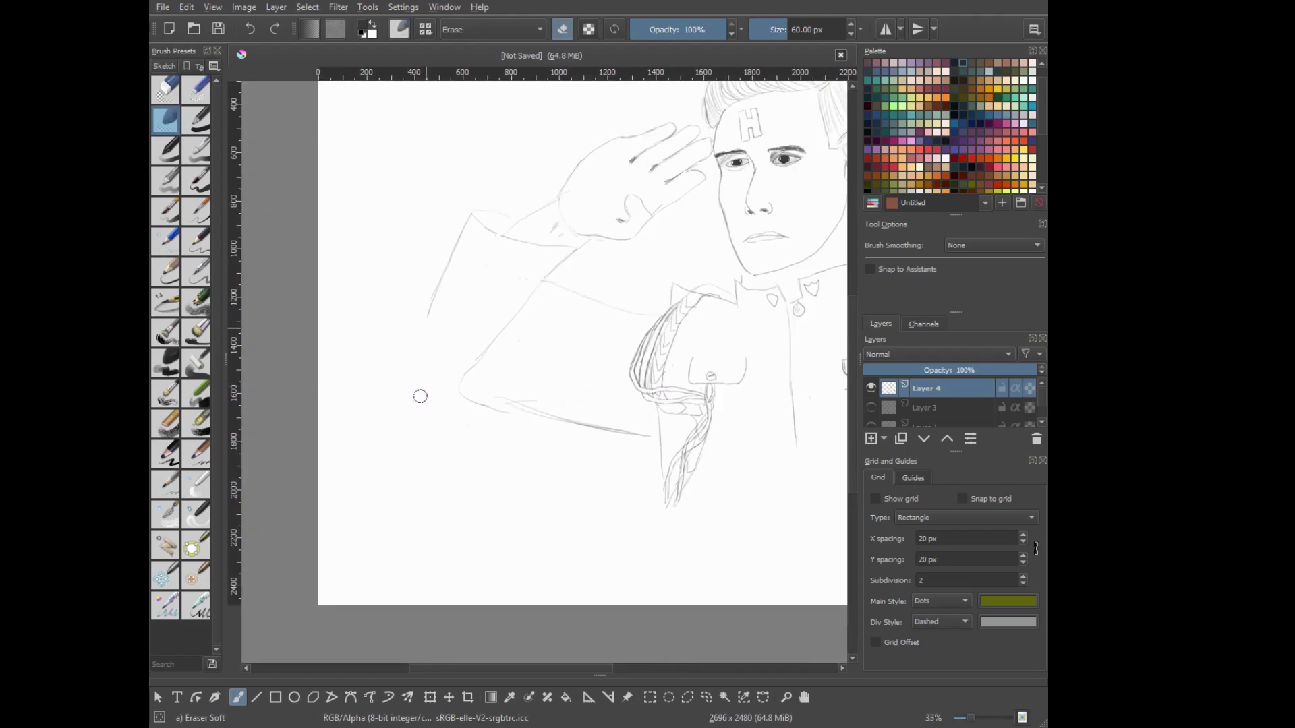
key(slash)
drag(414, 339, 472, 400)
mouse_move(435, 291)
mouse_down()
mouse_move(410, 351)
mouse_move(445, 397)
mouse_up()
Add fold lines on the sleeve, undoing the vertical forearm strokes
key(e)
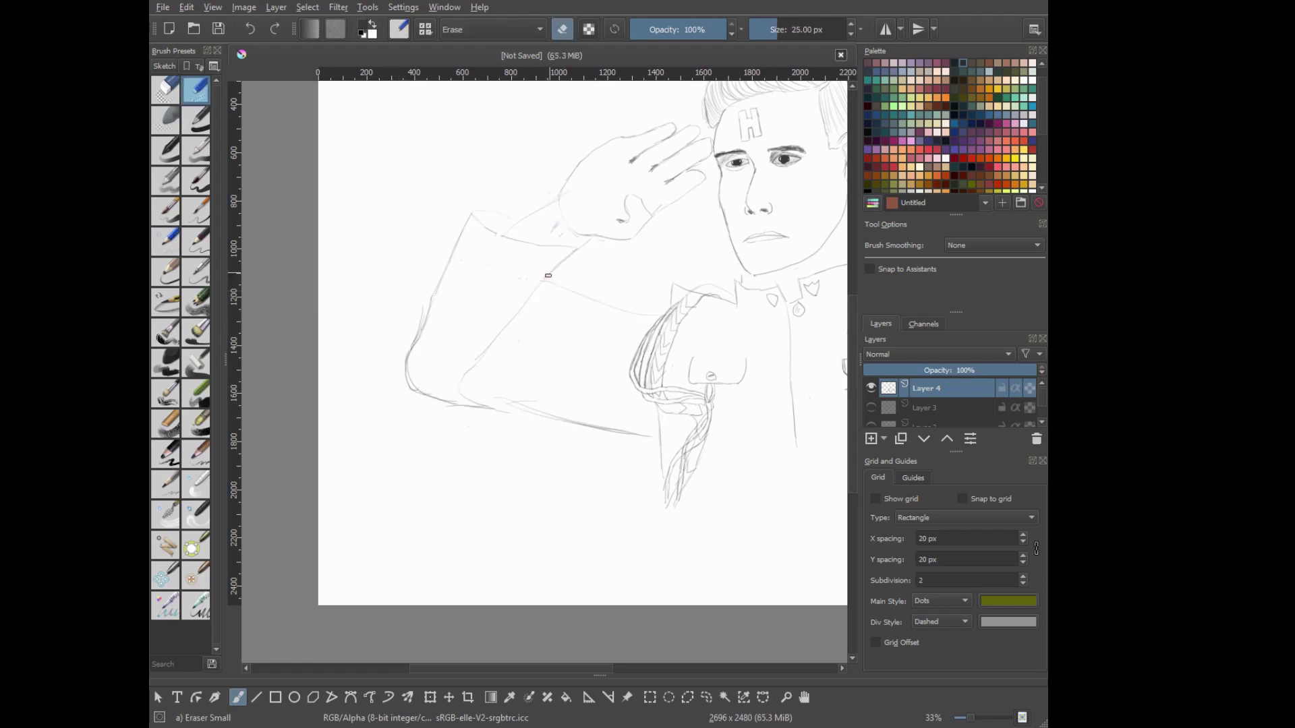
right_click(602, 301)
key(slash)
drag(536, 292, 663, 306)
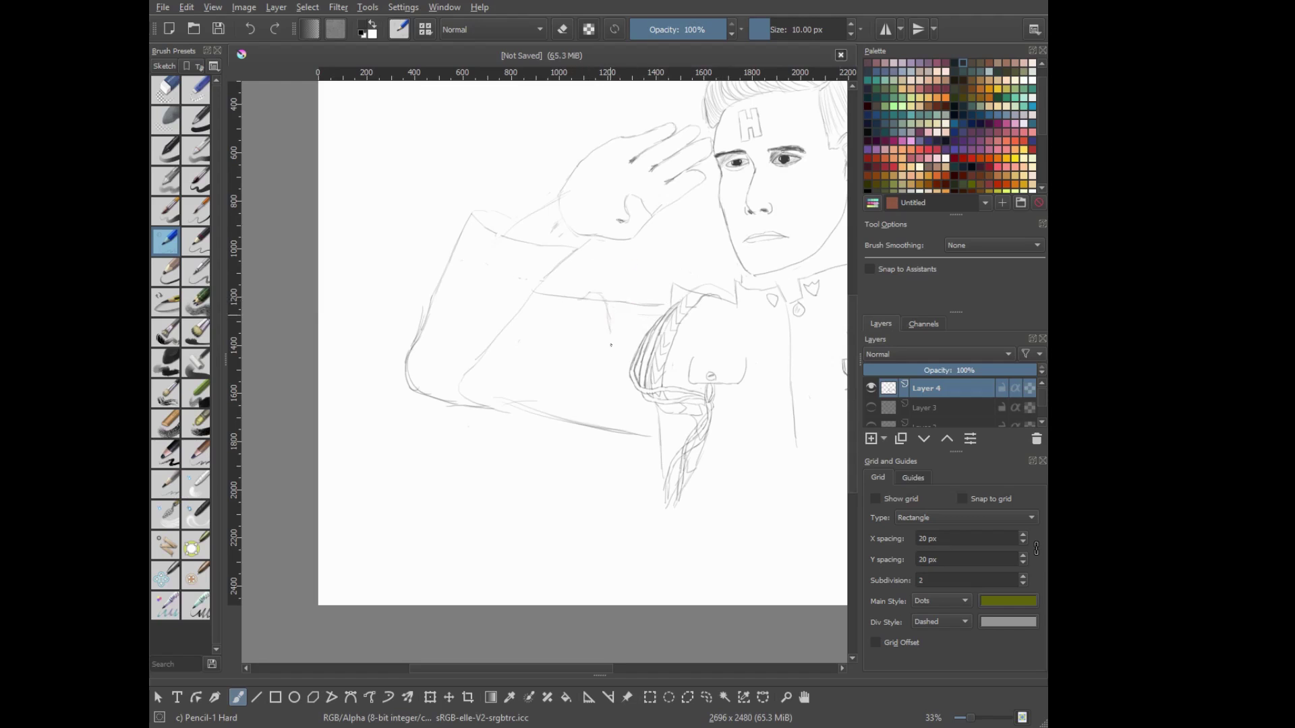
mouse_move(586, 306)
mouse_down()
mouse_move(598, 384)
mouse_move(604, 373)
mouse_up()
key(ctrl+z)
key(ctrl+z)
Retry darker and vertical forearm fold lines, undoing the unsatisfactory ones
key(slash)
right_click(559, 340)
click(524, 294)
drag(546, 297, 547, 309)
key(ctrl+z)
drag(588, 312, 588, 369)
key(e)
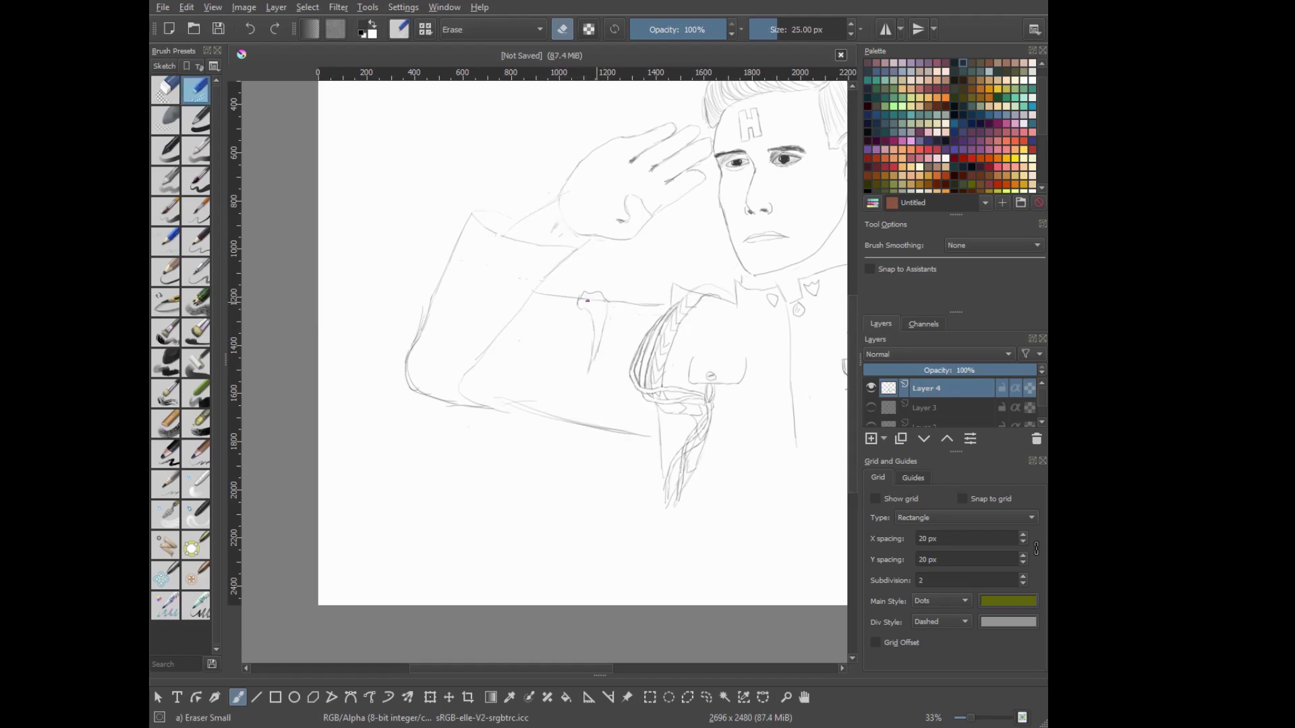
right_click(628, 269)
click(584, 311)
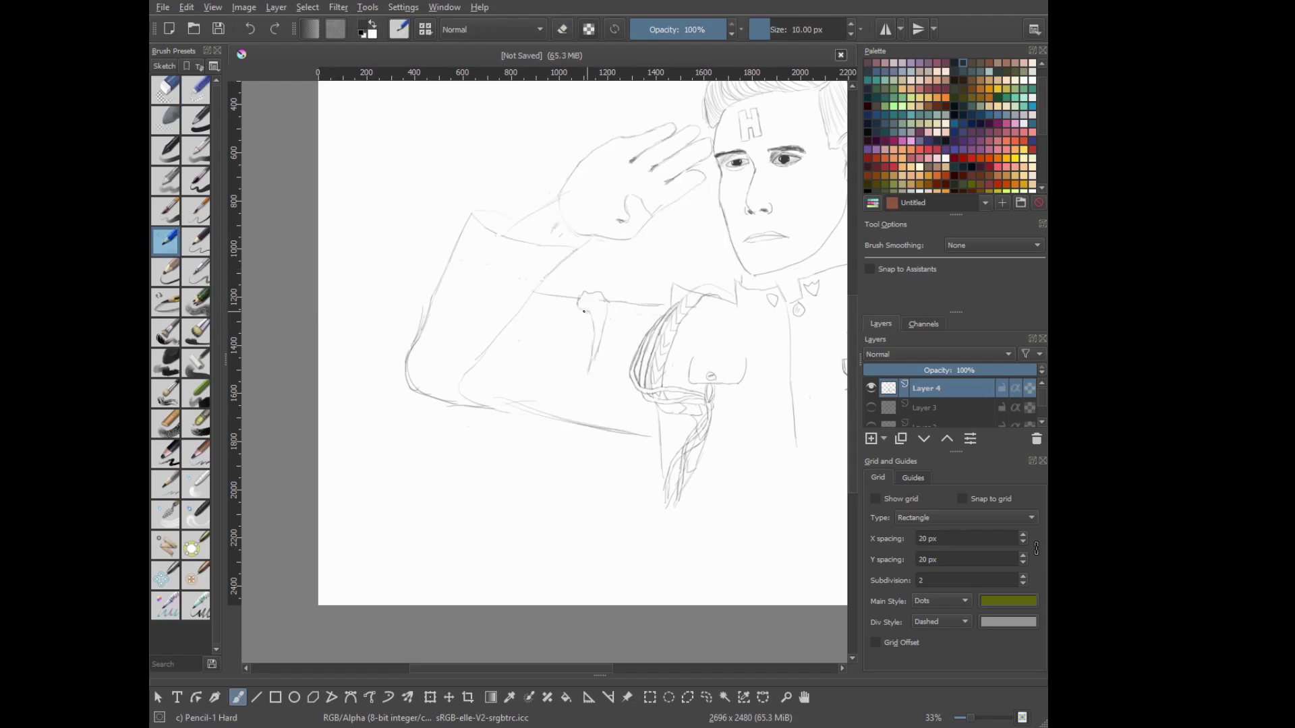
key(ctrl+z)
key(ctrl+z)
key(ctrl+z)
Draw a line along the sleeve and erase the stray lower-left sleeve lines
key(e)
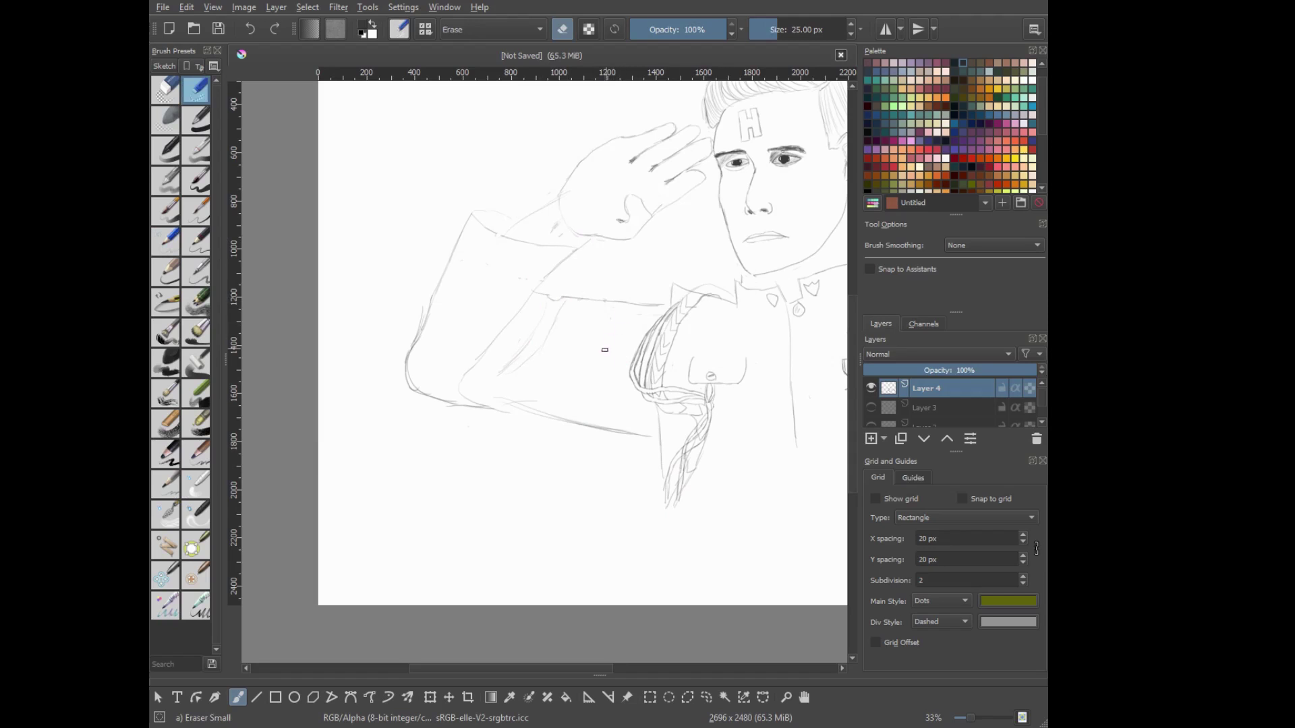
scroll(471, 397, down, 4)
scroll(439, 442, up, 4)
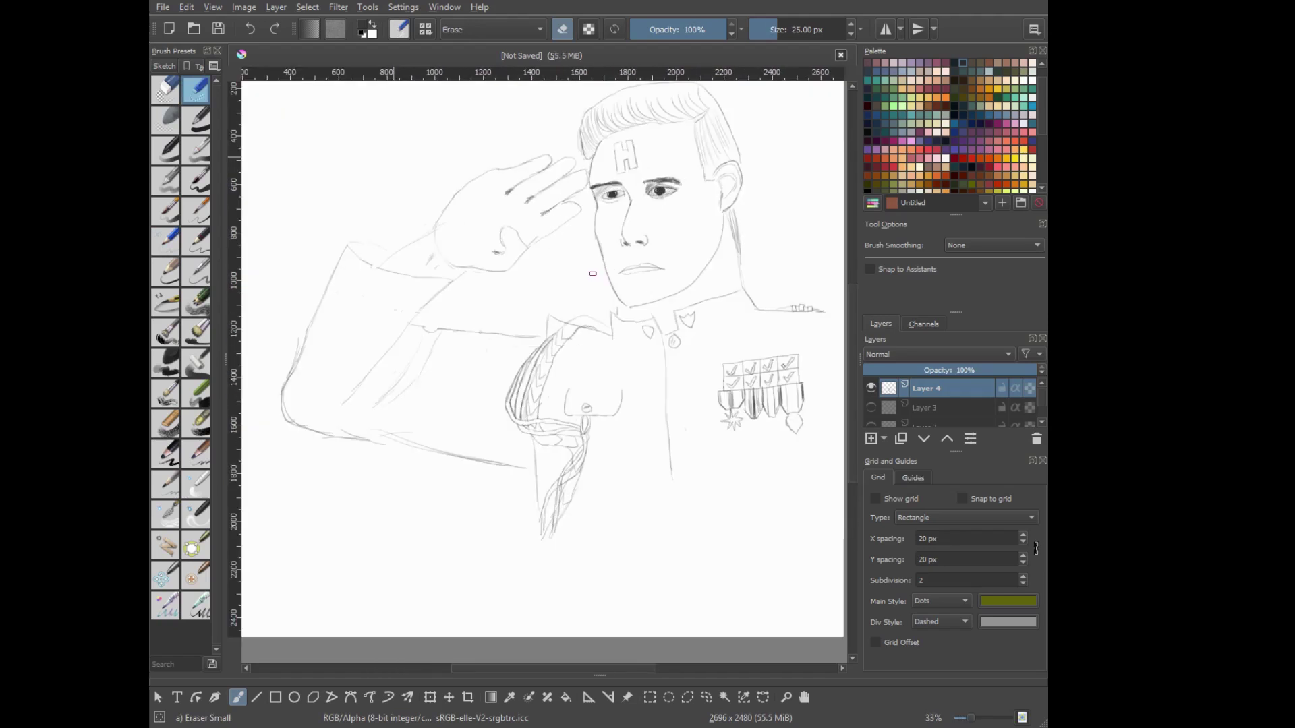
right_click(441, 449)
click(406, 390)
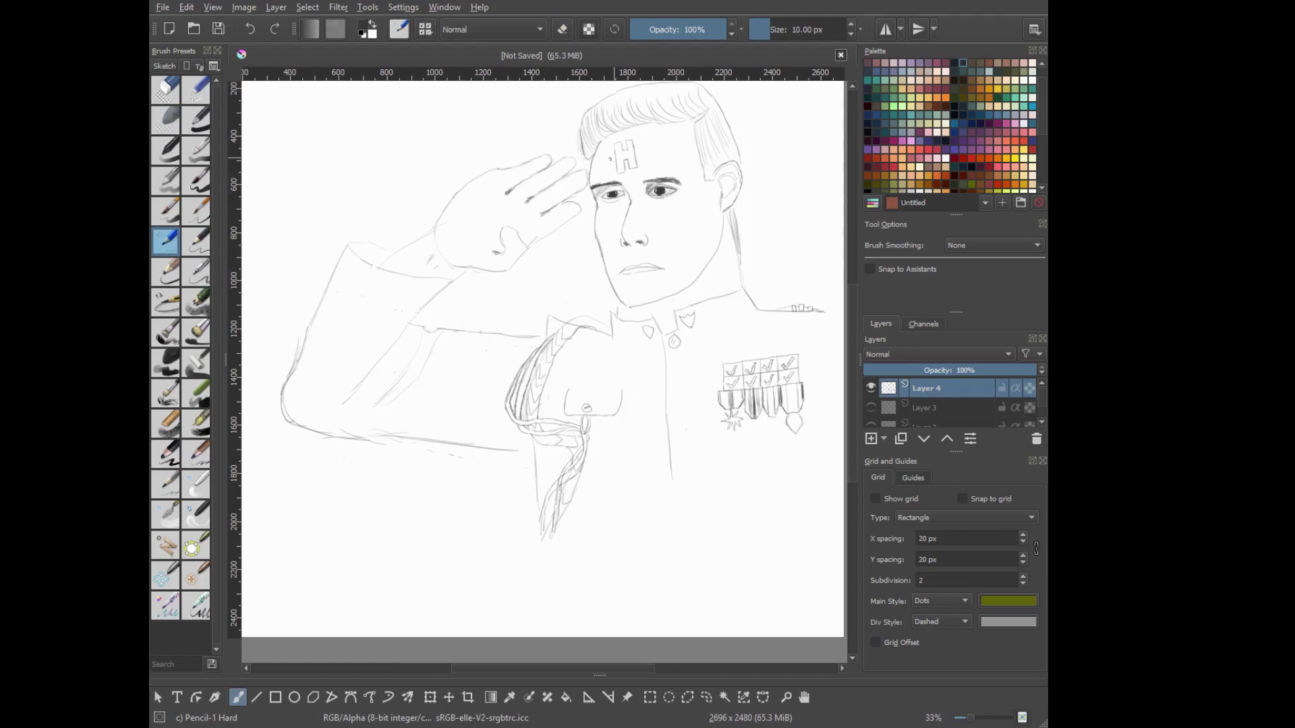
drag(340, 403, 513, 427)
right_click(425, 434)
click(422, 335)
drag(280, 395, 483, 447)
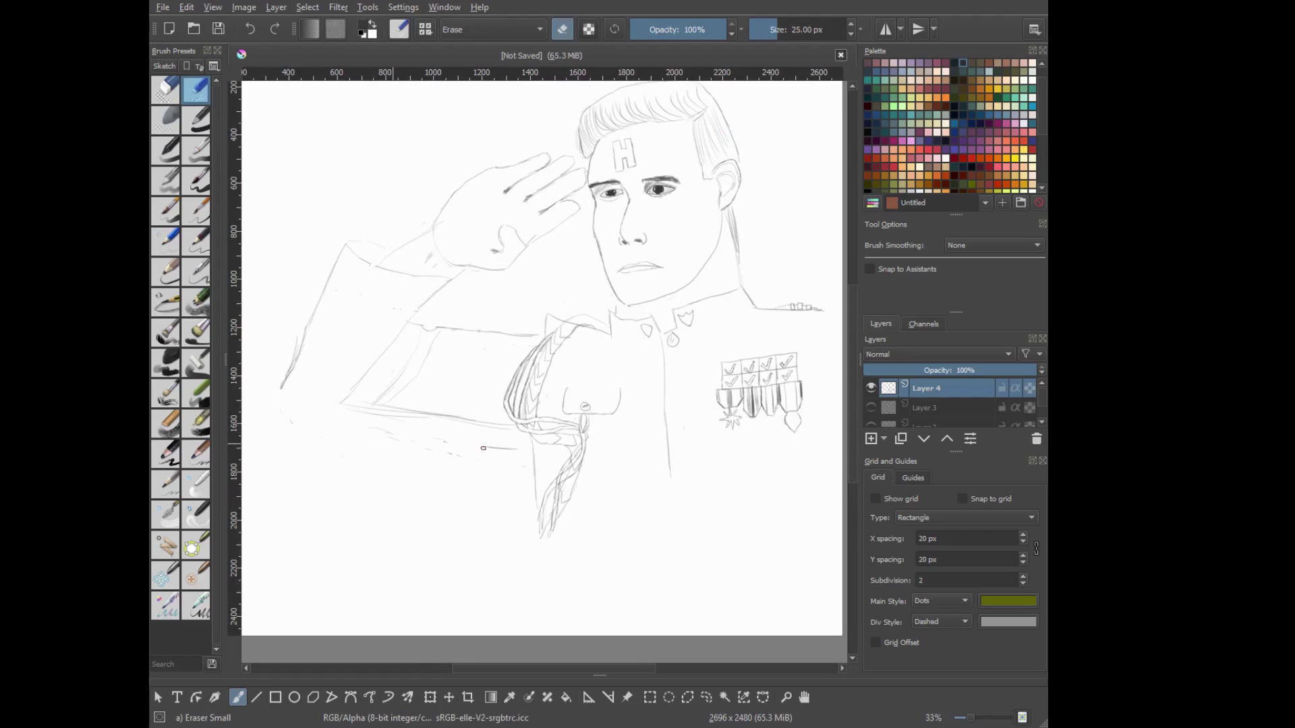
mouse_move(303, 381)
mouse_down()
mouse_move(354, 237)
mouse_move(374, 265)
mouse_move(300, 390)
mouse_move(362, 412)
mouse_up()
key(slash)
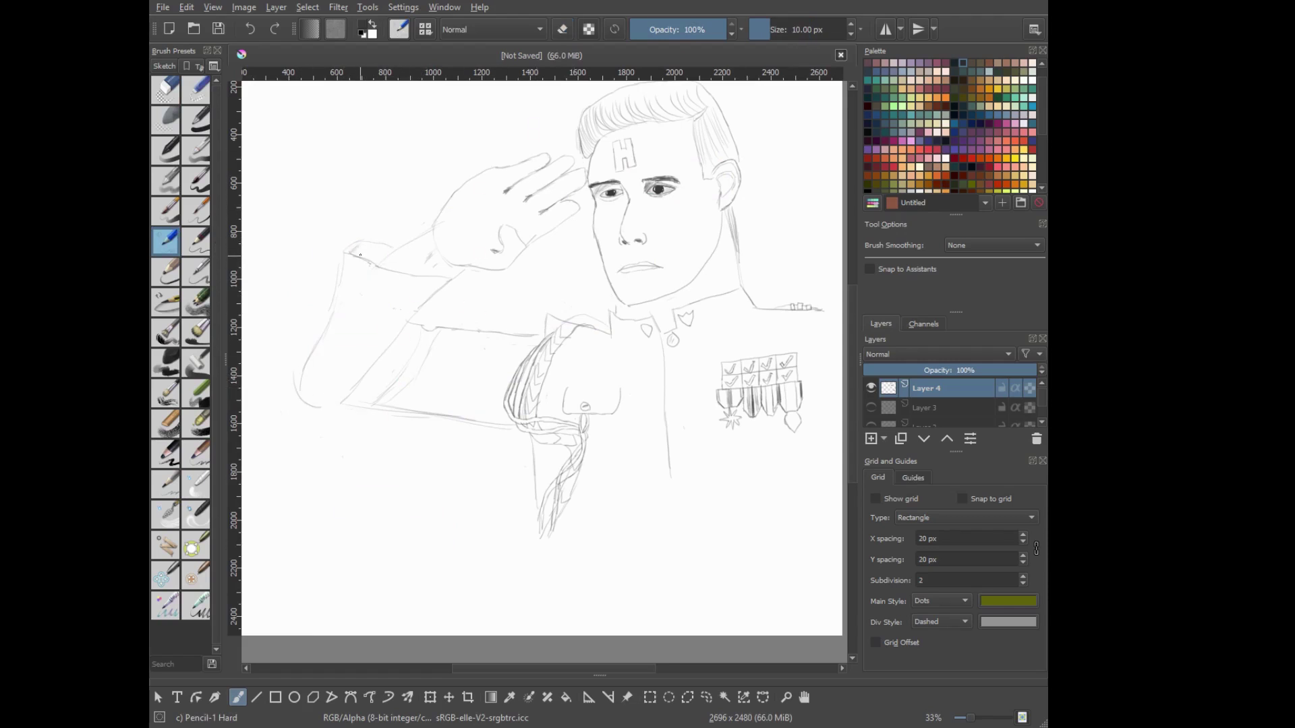
Refine the hand's upper-left contour with Pencil-1 Hard
scroll(472, 351, up, 3)
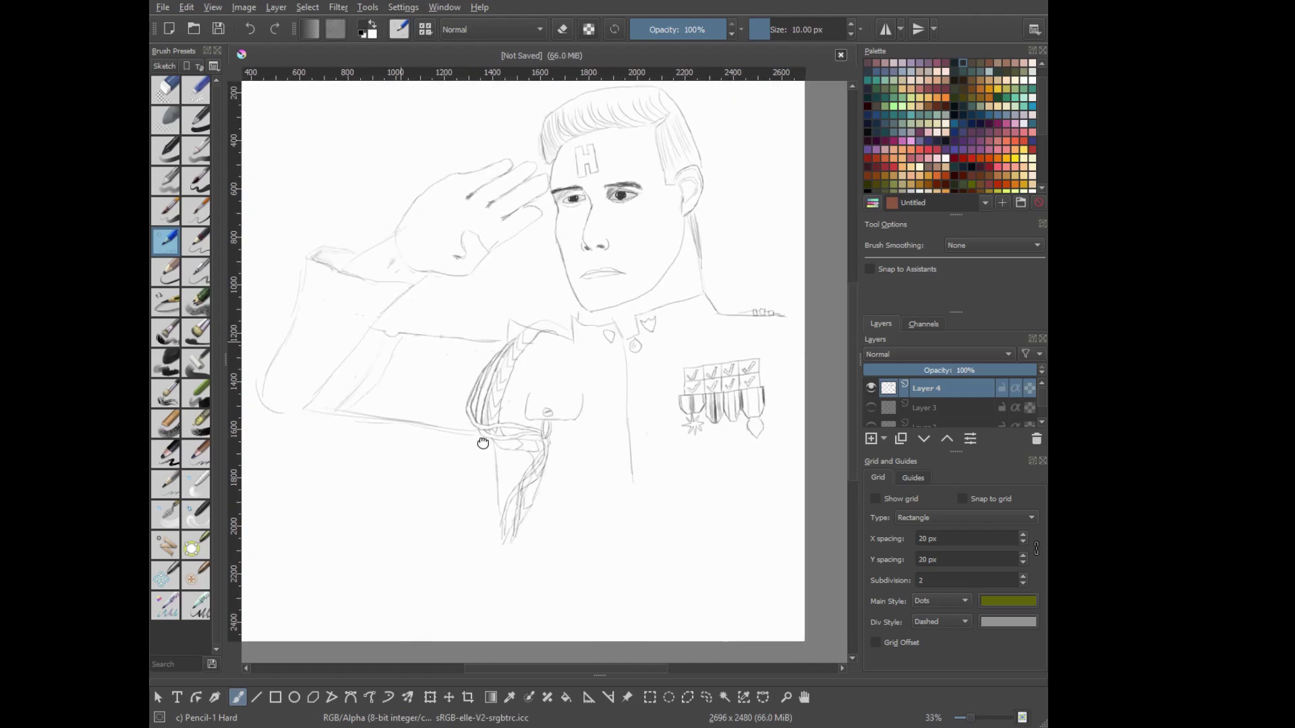
mouse_move(548, 196)
mouse_down()
mouse_move(578, 174)
mouse_move(547, 193)
mouse_up()
right_click(538, 202)
click(536, 194)
right_click(523, 256)
click(422, 154)
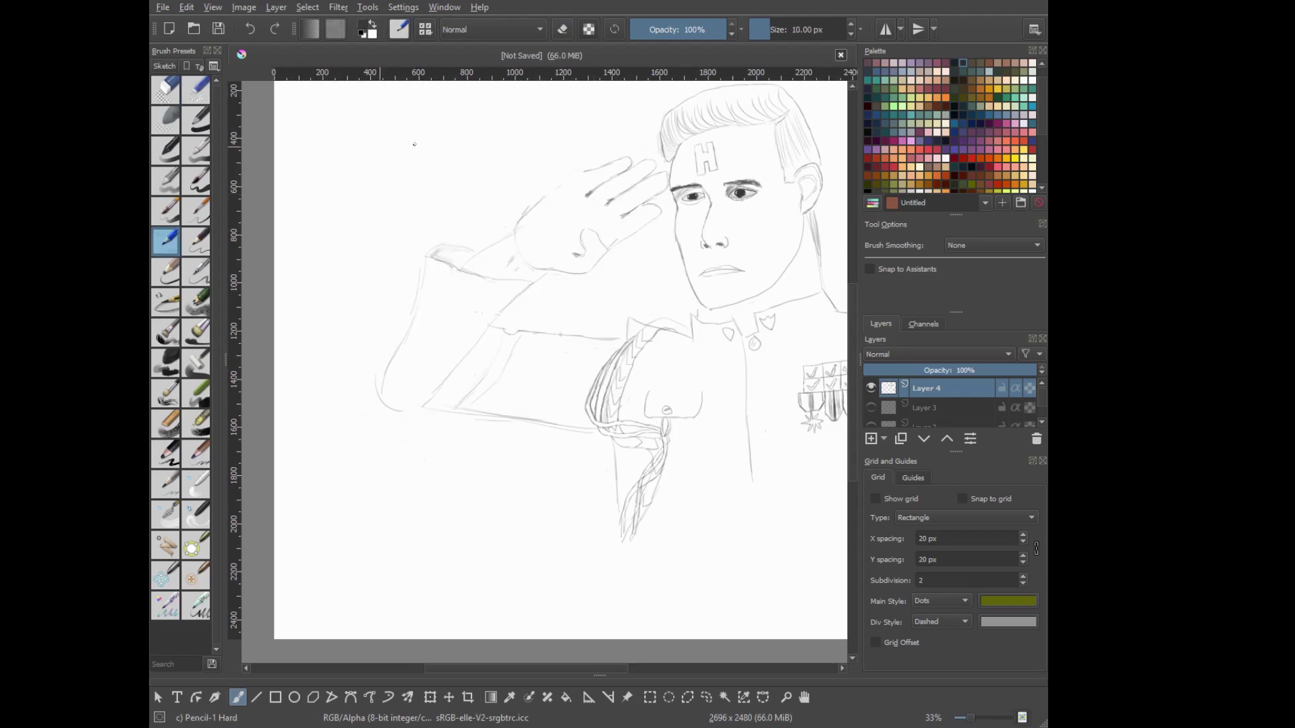
Toggle between Eraser Small and Pencil-1 Hard while tidying the hand outline
right_click(600, 234)
click(600, 122)
scroll(762, 158, down, 1)
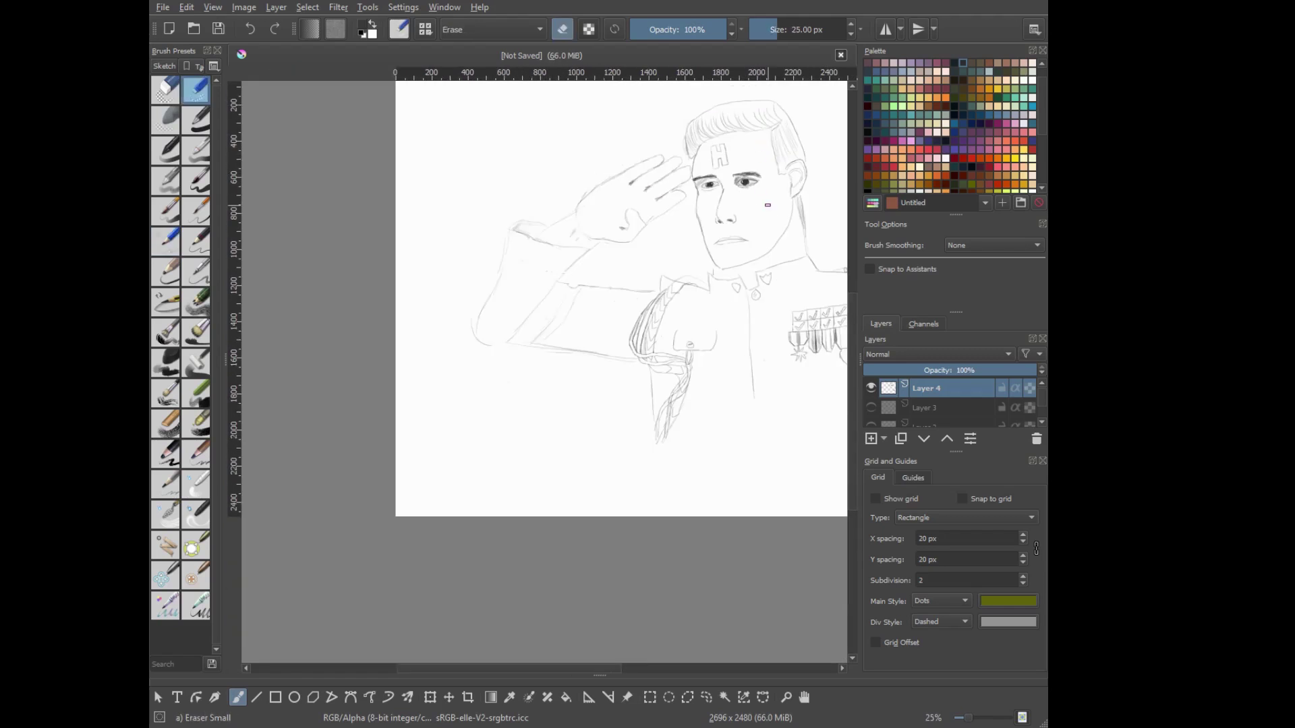
scroll(768, 204, up, 2)
right_click(416, 274)
click(392, 205)
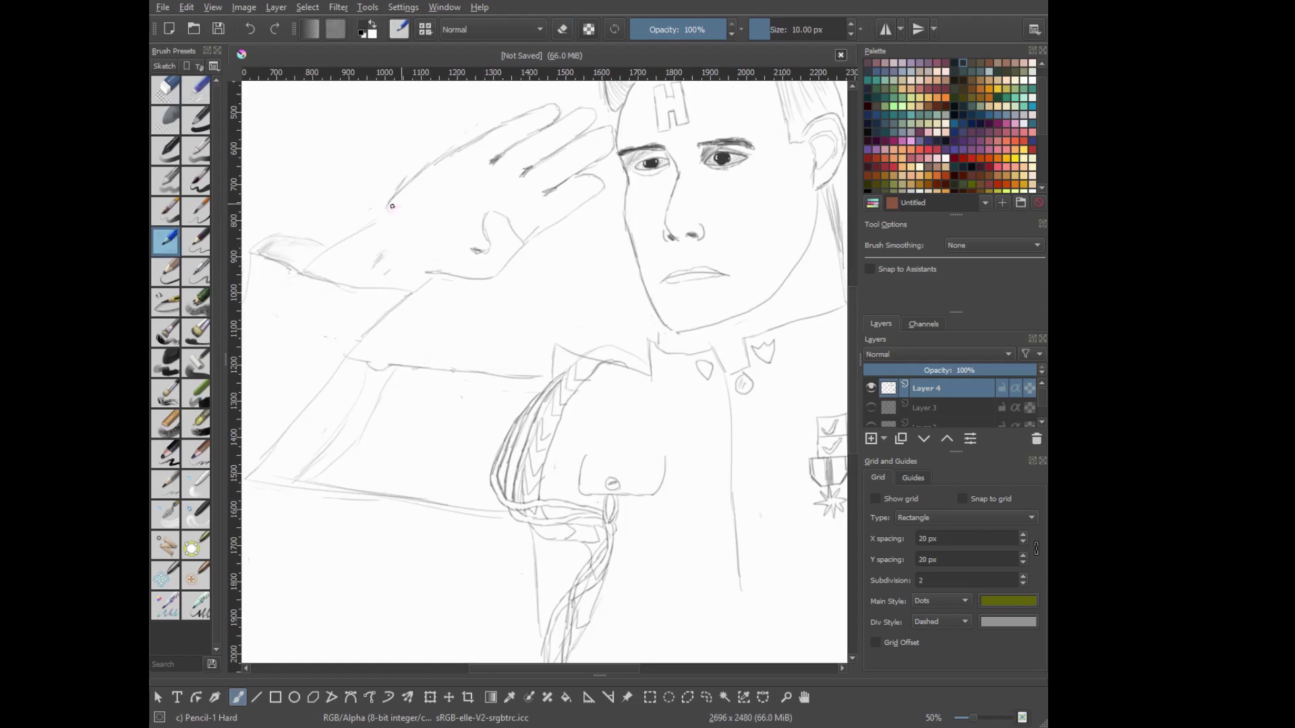
right_click(415, 270)
click(410, 245)
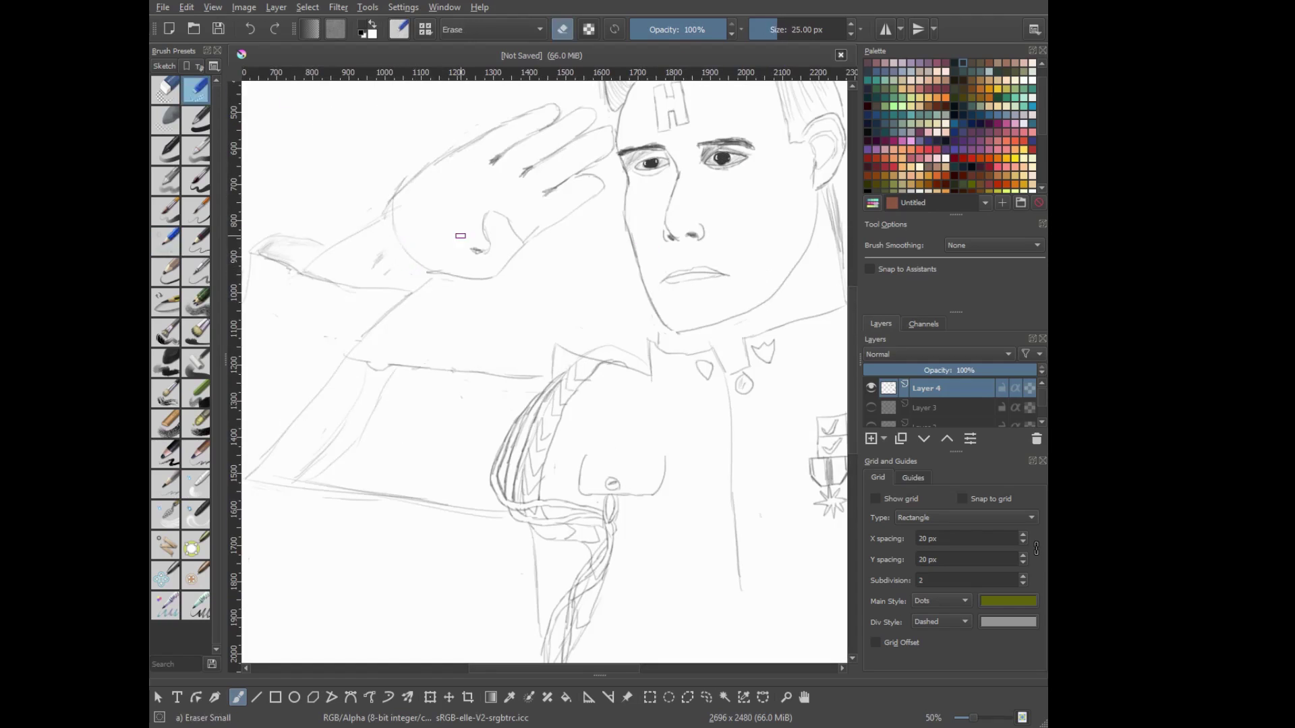
scroll(552, 352, down, 2)
scroll(553, 352, up, 2)
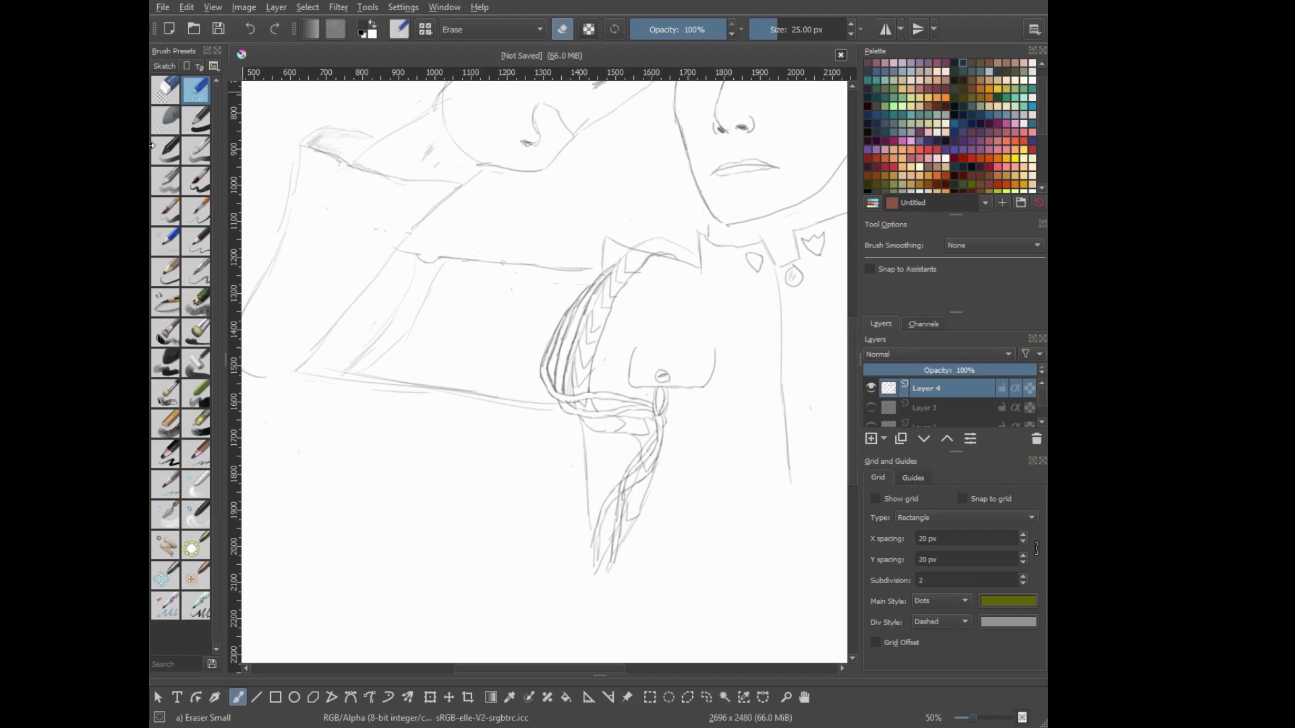
Sketch button circles down the jacket front, redrawing one as a larger circle
key(slash)
scroll(513, 311, down, 2)
scroll(678, 331, up, 2)
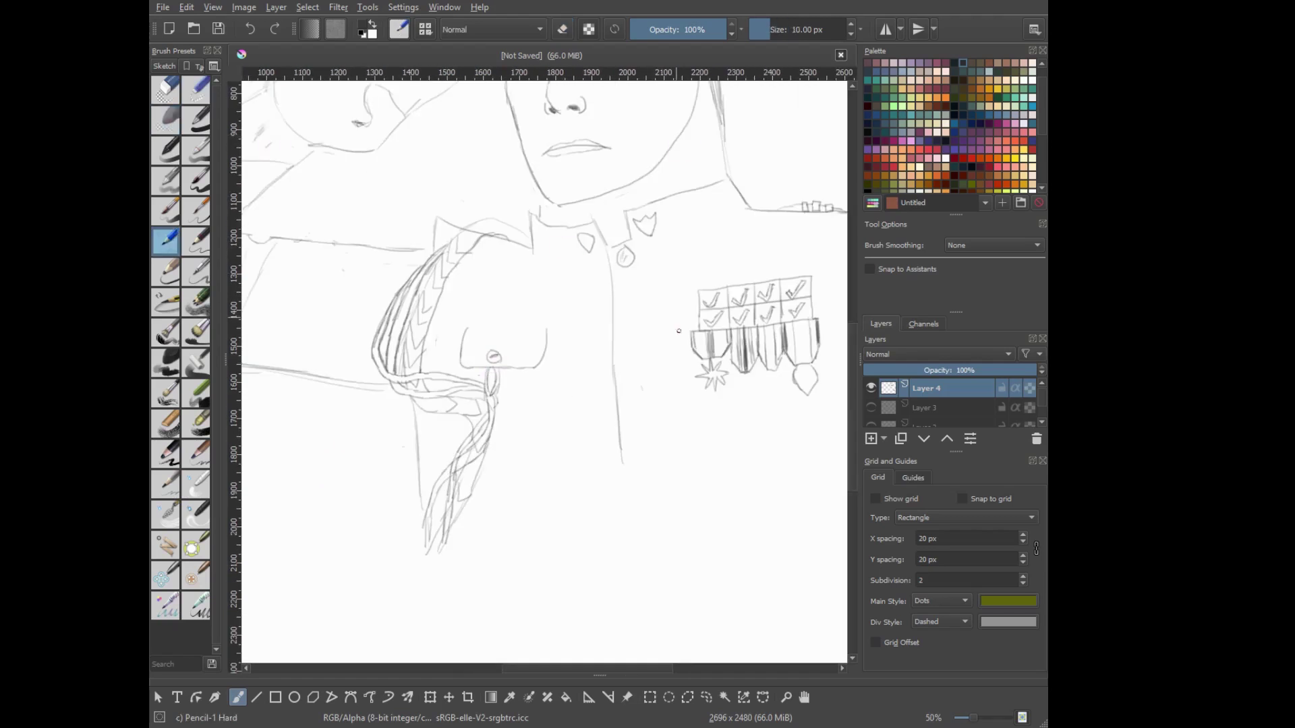
drag(642, 335, 657, 358)
key(slash)
drag(623, 247, 632, 275)
Draw a Y mark inside the button, then bring the face and medals into view
right_click(653, 284)
key(slash)
key(ctrl+z)
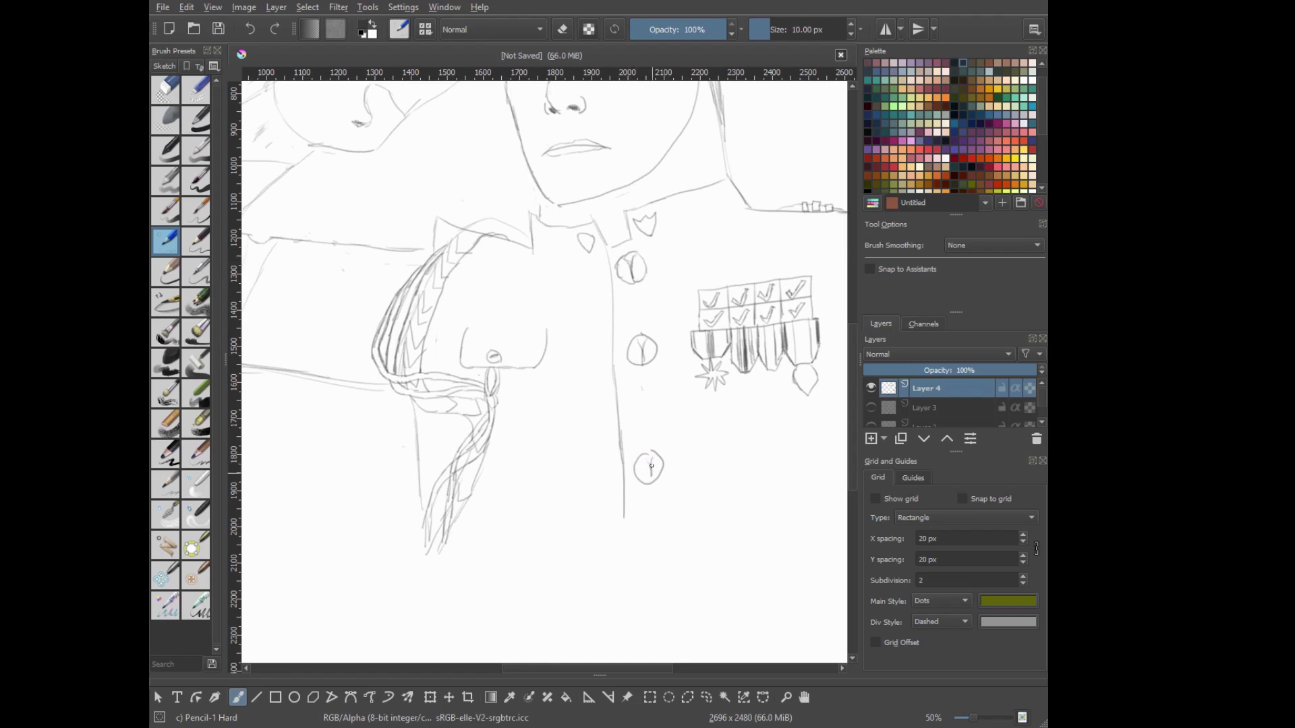
drag(645, 457, 651, 472)
drag(682, 535, 676, 567)
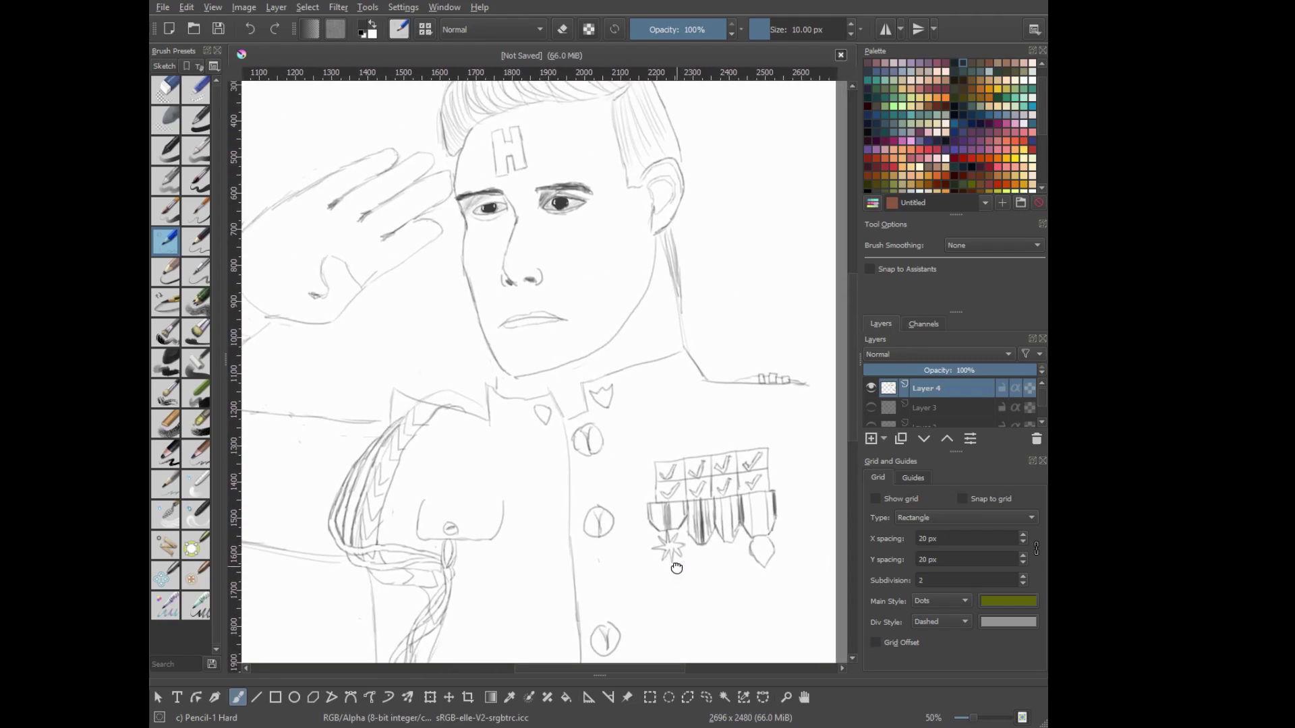